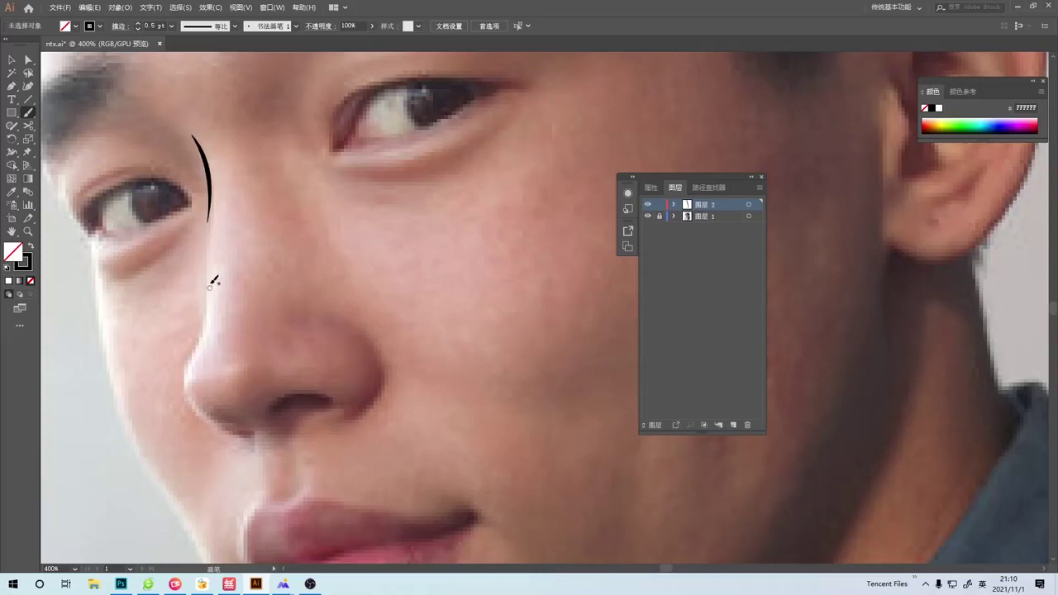
# Ink the side of the nose, a nostril curve, and the upper and lower lip outlines.
pyautogui.moveTo(211, 284); pyautogui.dragTo(252, 438)
pyautogui.hscroll(2, 331, 273)
pyautogui.moveTo(132, 396); pyautogui.dragTo(186, 439)
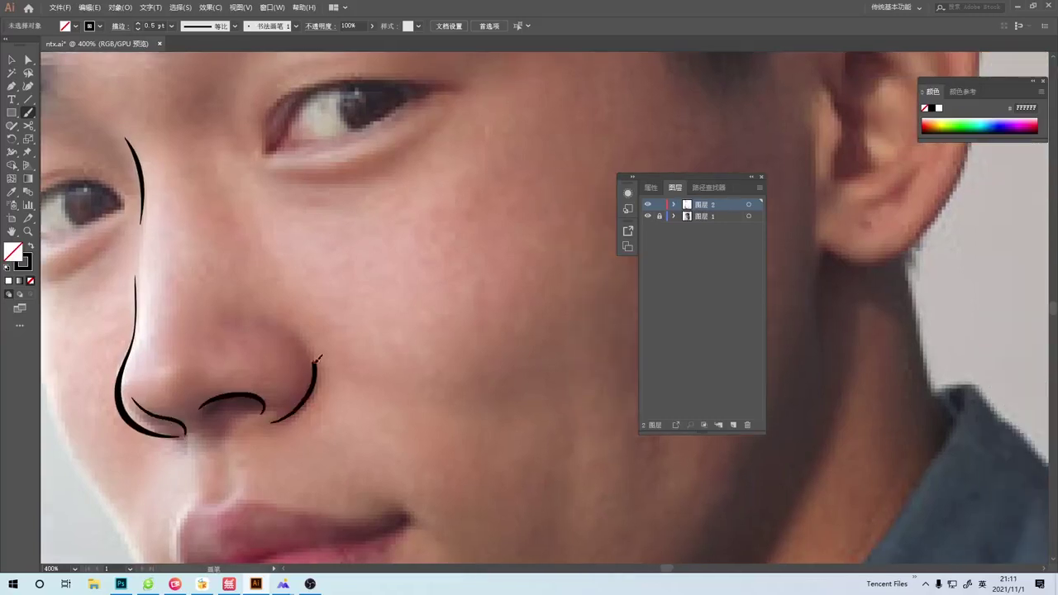
pyautogui.scroll(-5, 317, 359)
pyautogui.hscroll(2, 317, 360)
pyautogui.moveTo(89, 411); pyautogui.dragTo(308, 339)
pyautogui.moveTo(138, 325); pyautogui.dragTo(296, 329)
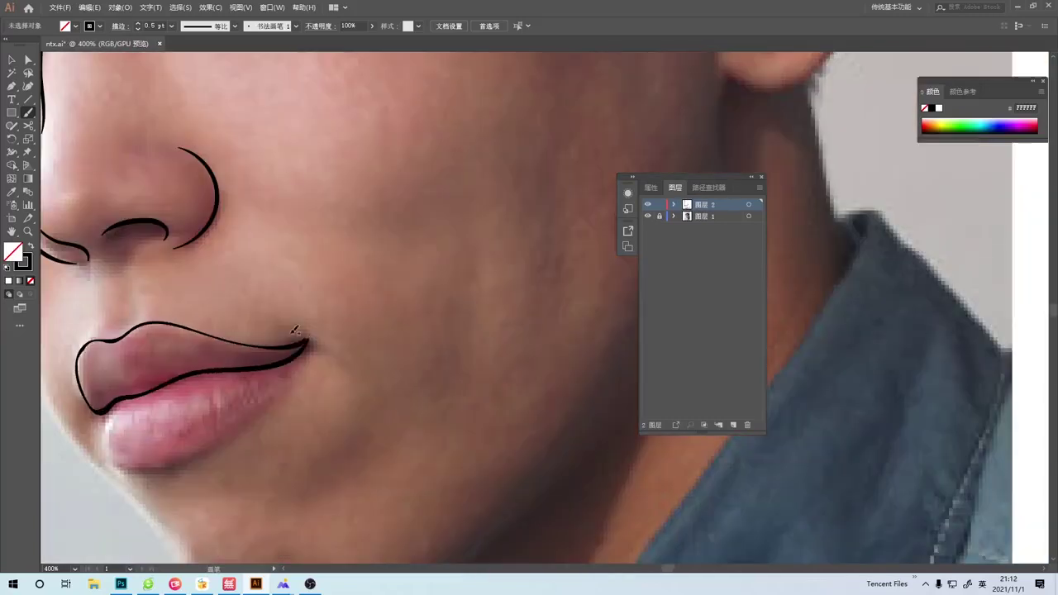
pyautogui.moveTo(124, 409); pyautogui.dragTo(304, 354)
# Trace the upper and lower eyelid lines and the other eye's upper eyelid.
pyautogui.hscroll(-3, 248, 364)
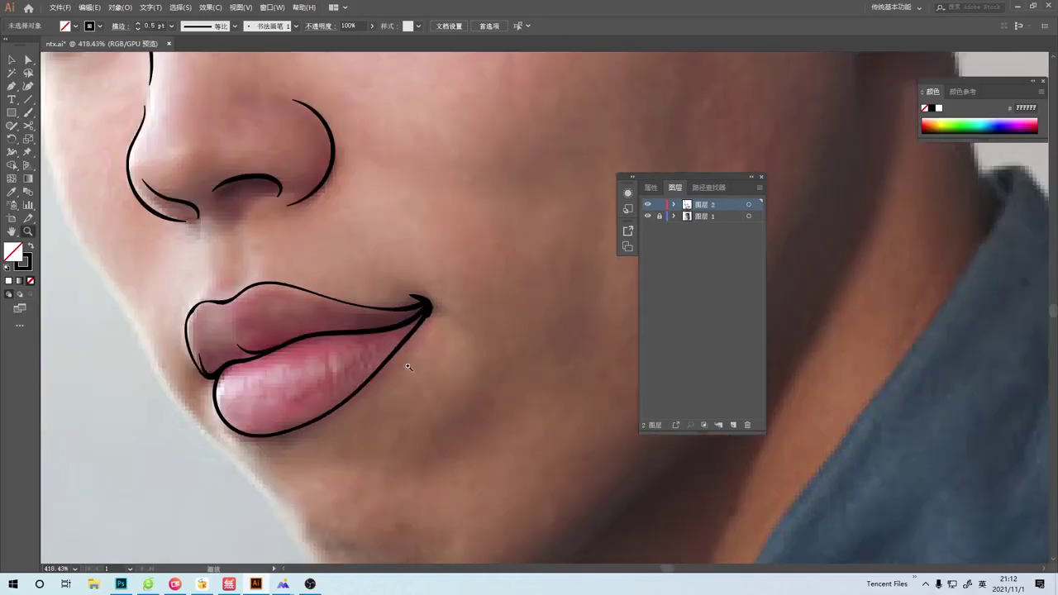
pyautogui.scroll(-3, 407, 367)
pyautogui.scroll(5, 114, 410)
pyautogui.moveTo(97, 418); pyautogui.dragTo(358, 316)
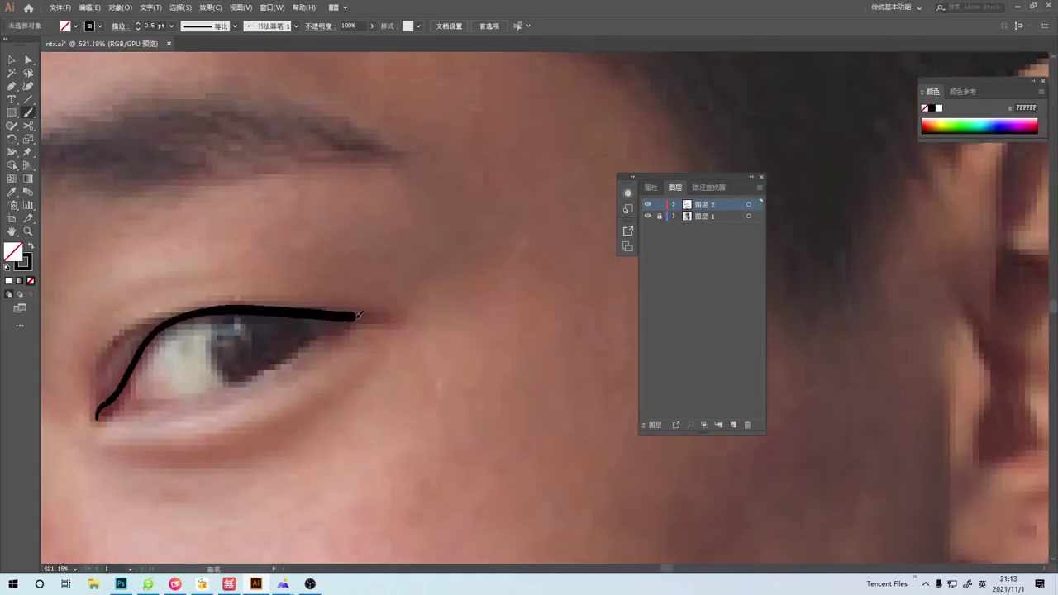
pyautogui.moveTo(101, 416); pyautogui.dragTo(337, 319)
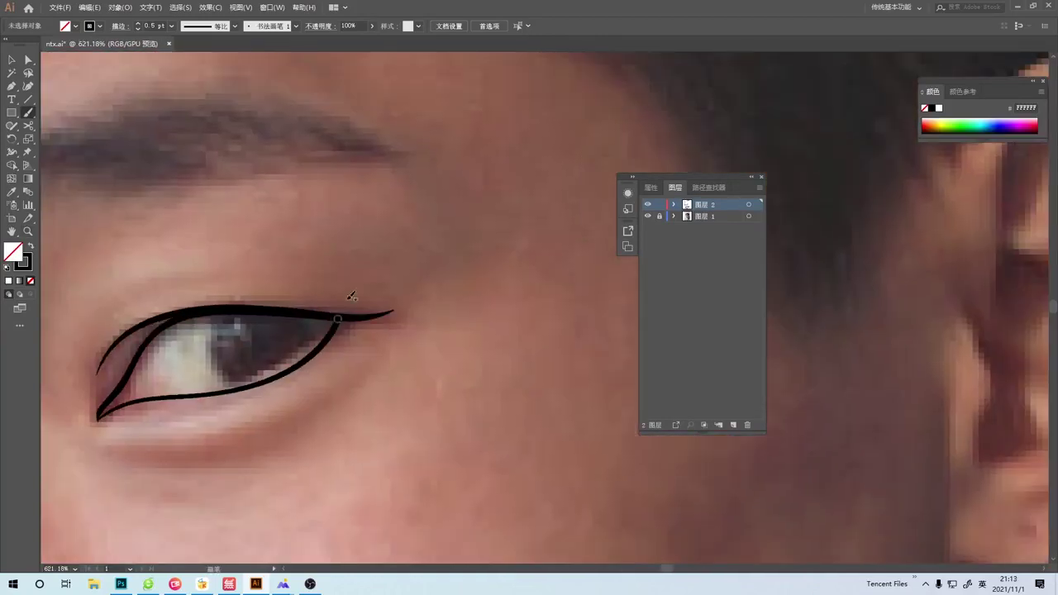
pyautogui.moveTo(374, 351)
pyautogui.mouseDown()
pyautogui.moveTo(174, 363)
pyautogui.moveTo(180, 403)
pyautogui.moveTo(322, 325)
pyautogui.mouseUp()
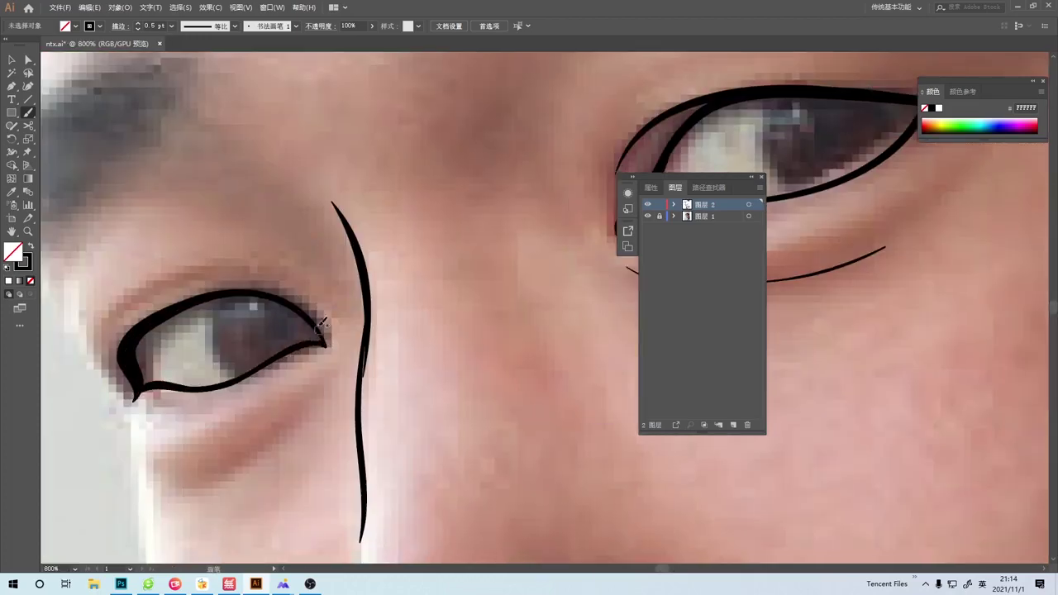
# Add an upper-eyelid crease line and a small stroke below the eye.
pyautogui.scroll(-3, 331, 290)
pyautogui.moveTo(209, 316); pyautogui.dragTo(339, 282)
pyautogui.scroll(-2, 331, 290)
pyautogui.scroll(5, 248, 373)
pyautogui.moveTo(174, 414); pyautogui.dragTo(245, 400)
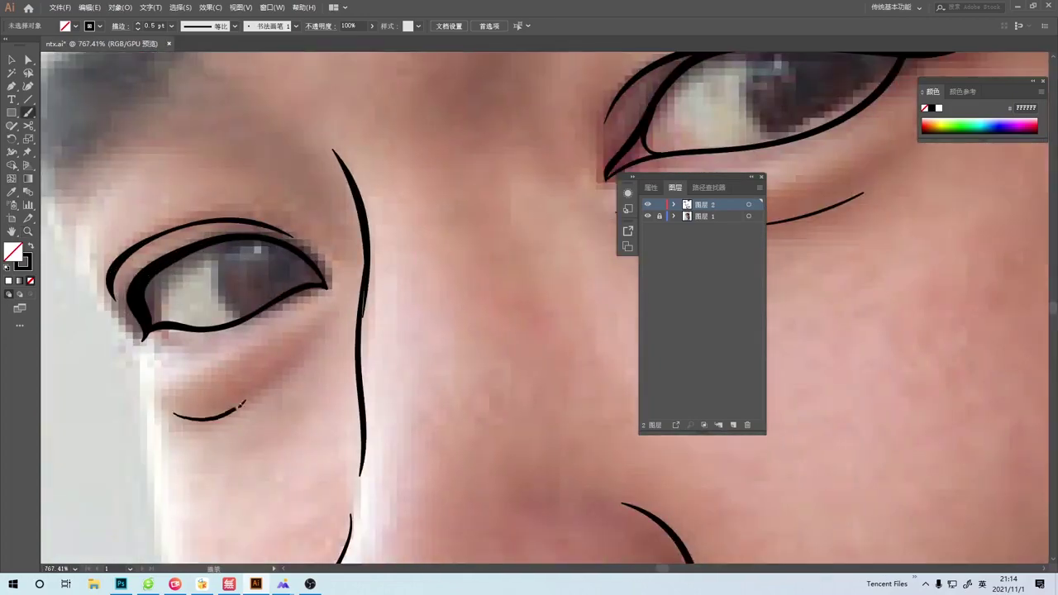
pyautogui.scroll(-3, 334, 317)
pyautogui.scroll(-2, 333, 317)
pyautogui.scroll(5, 130, 320)
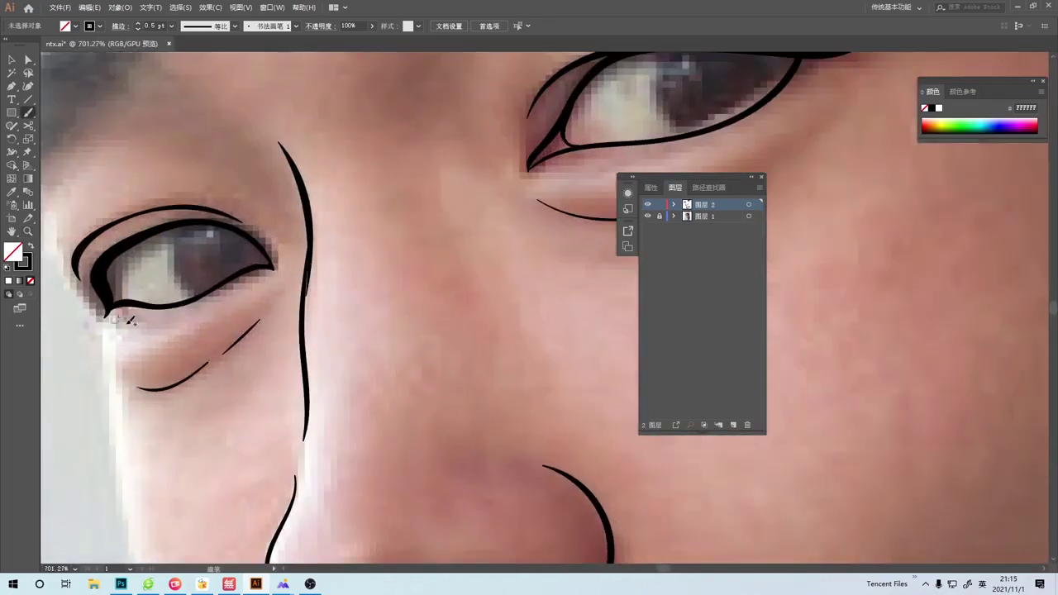
pyautogui.scroll(-2, 520, 153)
pyautogui.scroll(-3, 331, 289)
pyautogui.scroll(-3, 248, 331)
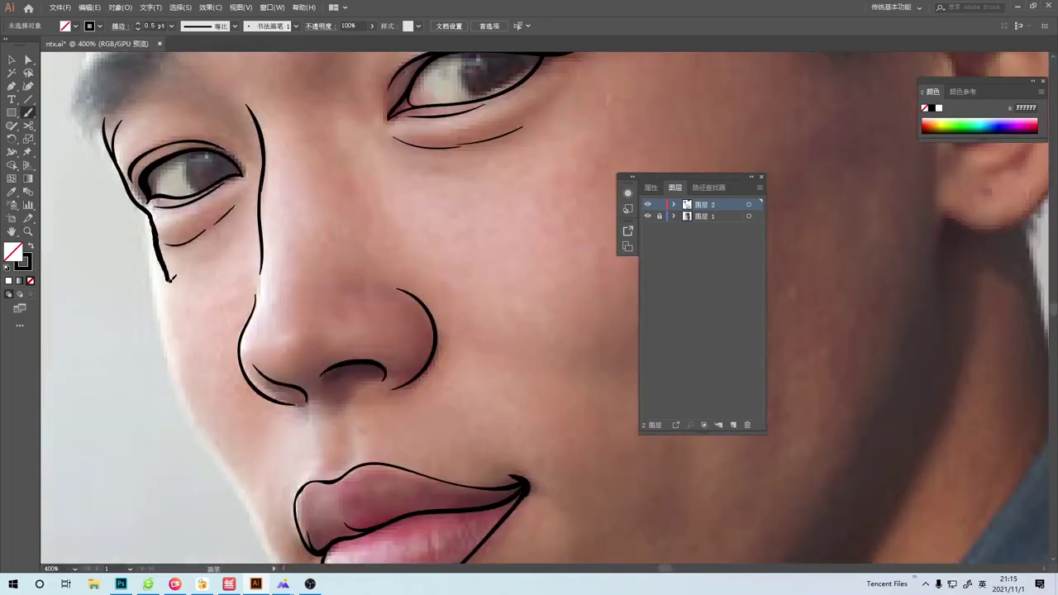
pyautogui.scroll(3, 148, 301)
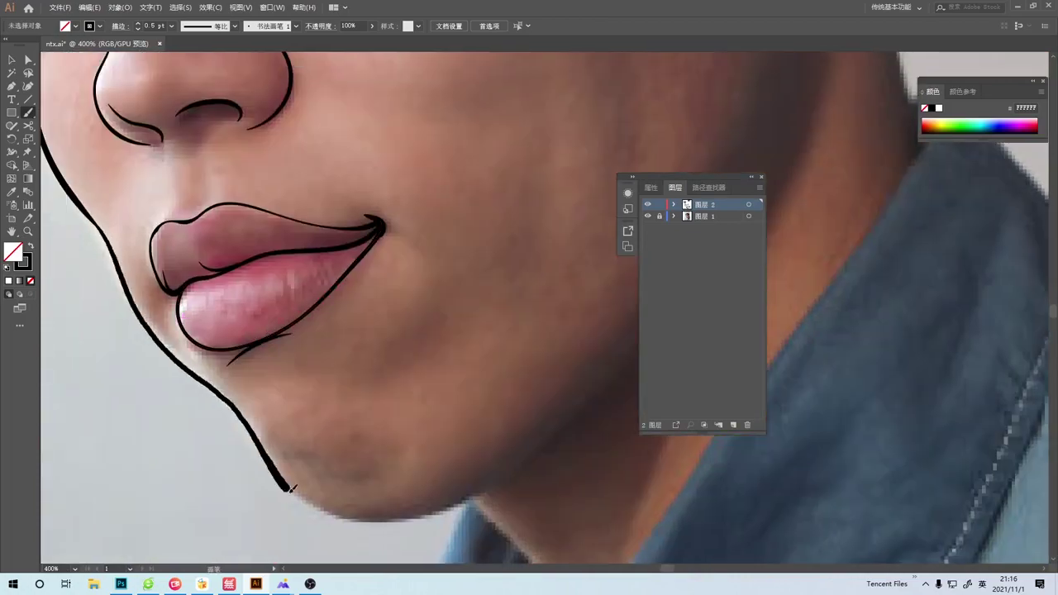
# Draw the jaw and chin line and a neck line below the ear.
pyautogui.moveTo(147, 301); pyautogui.dragTo(563, 454)
pyautogui.scroll(-2, 555, 315)
pyautogui.moveTo(556, 315)
pyautogui.mouseDown()
pyautogui.moveTo(383, 402)
pyautogui.moveTo(324, 361)
pyautogui.mouseUp()
pyautogui.scroll(1, 324, 360)
pyautogui.moveTo(397, 124); pyautogui.dragTo(331, 331)
# Draw and extend the second neck line below the ear.
pyautogui.moveTo(465, 125); pyautogui.dragTo(506, 271)
pyautogui.moveTo(497, 273); pyautogui.dragTo(562, 273)
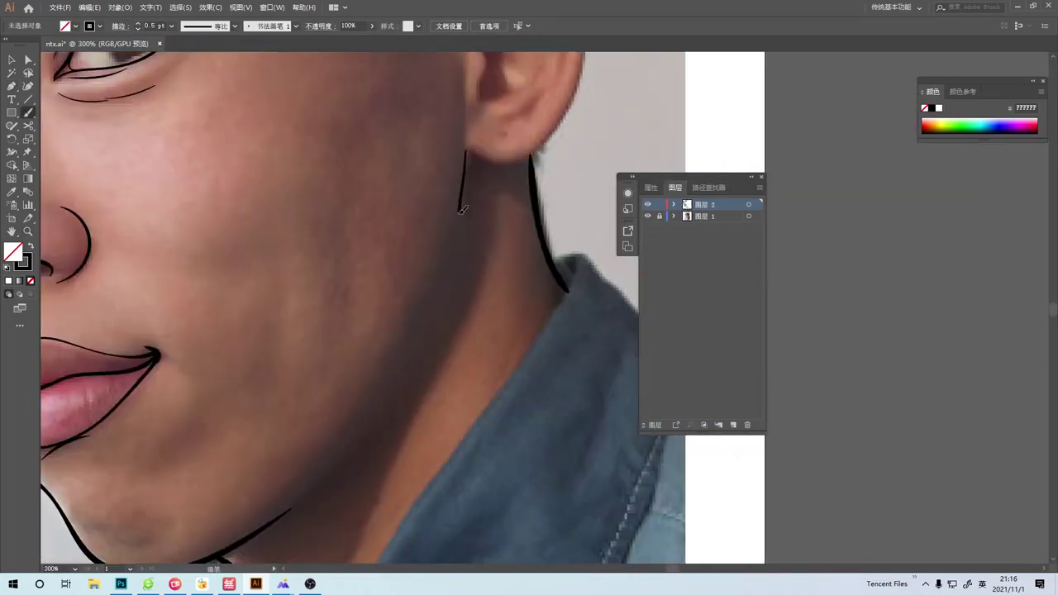
pyautogui.moveTo(467, 154); pyautogui.dragTo(404, 333)
pyautogui.scroll(-3, 476, 311)
pyautogui.scroll(4, 515, 354)
# Outline the ear, redo the rough outline, and add the inner rim and folds.
pyautogui.moveTo(548, 319); pyautogui.dragTo(360, 287)
pyautogui.moveTo(218, 196)
pyautogui.mouseDown()
pyautogui.moveTo(311, 132)
pyautogui.moveTo(238, 474)
pyautogui.mouseUp()
pyautogui.hotkey('ctrl', 'z')
pyautogui.moveTo(378, 295); pyautogui.dragTo(204, 453)
pyautogui.moveTo(211, 197)
pyautogui.mouseDown()
pyautogui.moveTo(371, 171)
pyautogui.moveTo(378, 308)
pyautogui.mouseUp()
pyautogui.moveTo(242, 316); pyautogui.dragTo(357, 193)
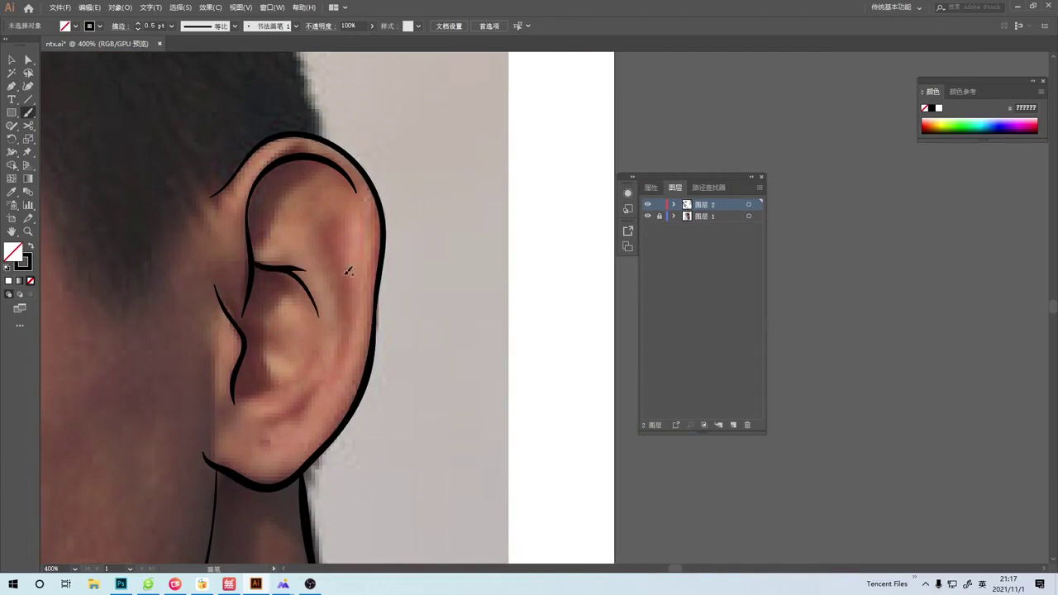
pyautogui.moveTo(348, 271)
pyautogui.mouseDown()
pyautogui.moveTo(304, 402)
pyautogui.moveTo(336, 346)
pyautogui.mouseUp()
pyautogui.moveTo(281, 361); pyautogui.dragTo(347, 335)
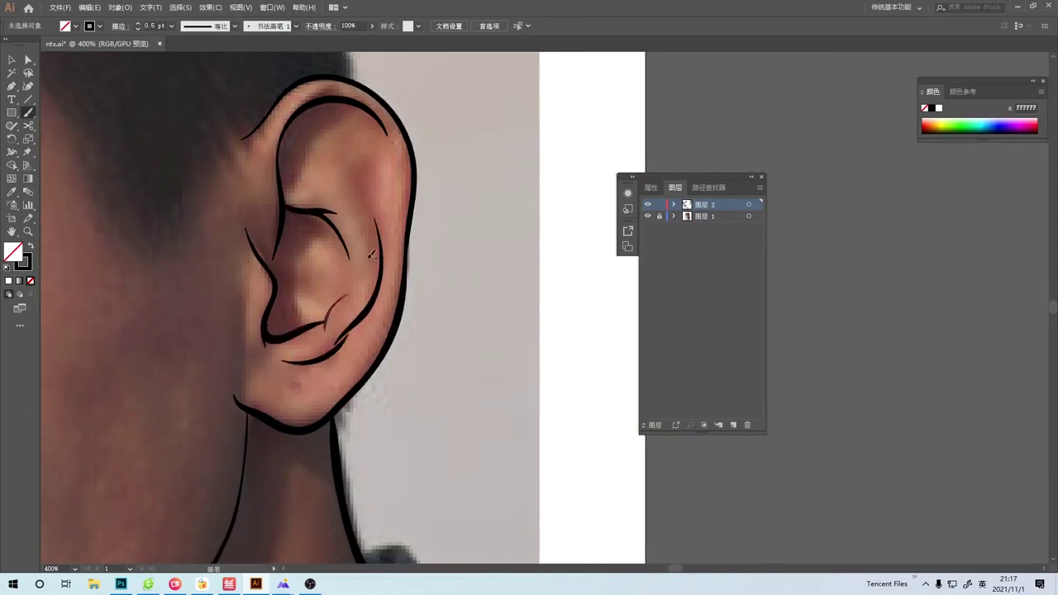
pyautogui.moveTo(372, 254)
pyautogui.mouseDown()
pyautogui.moveTo(273, 256)
pyautogui.moveTo(545, 296)
pyautogui.moveTo(432, 394)
pyautogui.mouseUp()
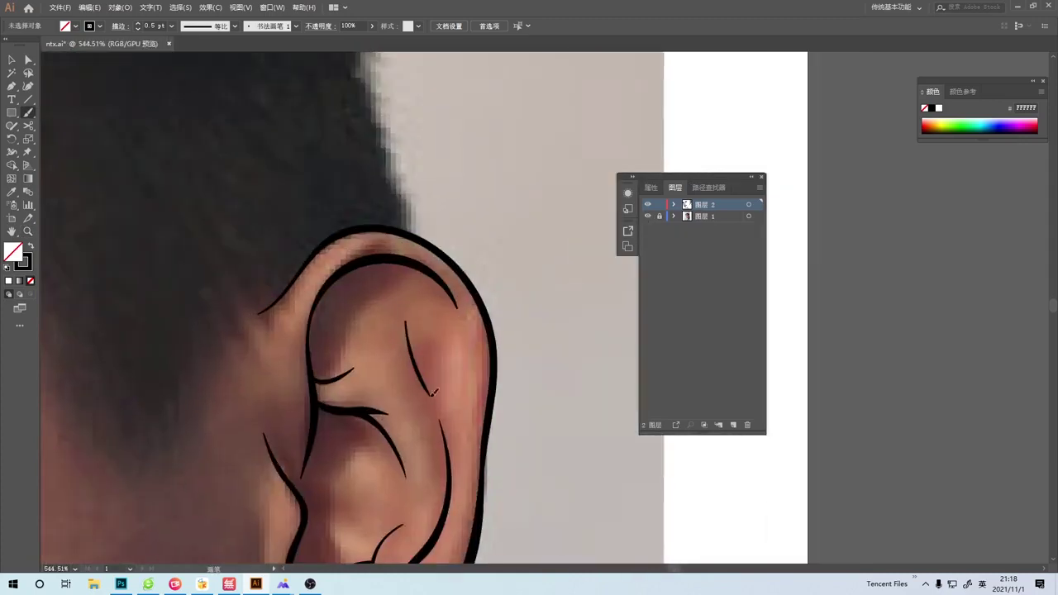
# Add a cheek line on the left side of the face.
pyautogui.scroll(-3, 433, 393)
pyautogui.moveTo(217, 157); pyautogui.dragTo(209, 384)
pyautogui.scroll(2, 364, 364)
pyautogui.scroll(1, 266, 316)
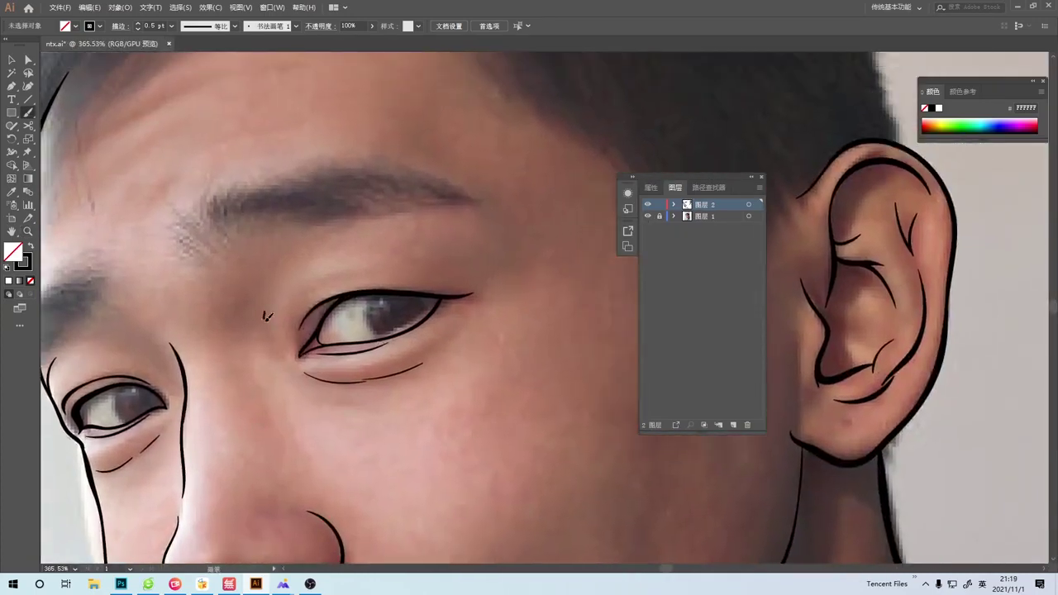
pyautogui.scroll(-3, 267, 316)
# Trace the shirt collar, its left edges and bottom line, and fill one iris black.
pyautogui.moveTo(484, 164)
pyautogui.mouseDown()
pyautogui.moveTo(297, 439)
pyautogui.moveTo(554, 225)
pyautogui.moveTo(154, 388)
pyautogui.mouseUp()
pyautogui.moveTo(333, 361); pyautogui.dragTo(319, 405)
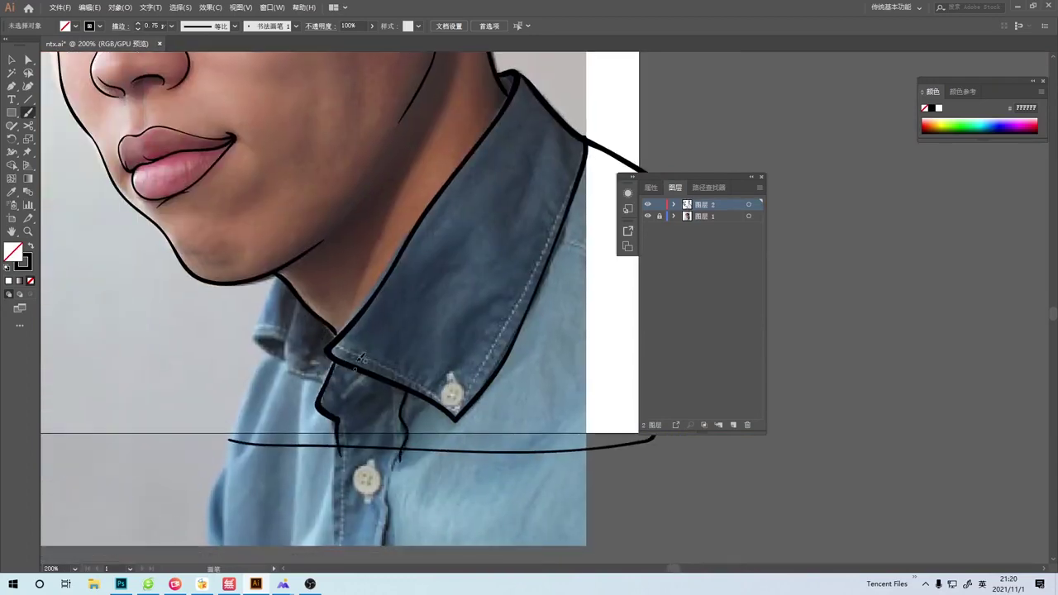
pyautogui.moveTo(283, 355); pyautogui.dragTo(255, 429)
pyautogui.moveTo(271, 359); pyautogui.dragTo(233, 434)
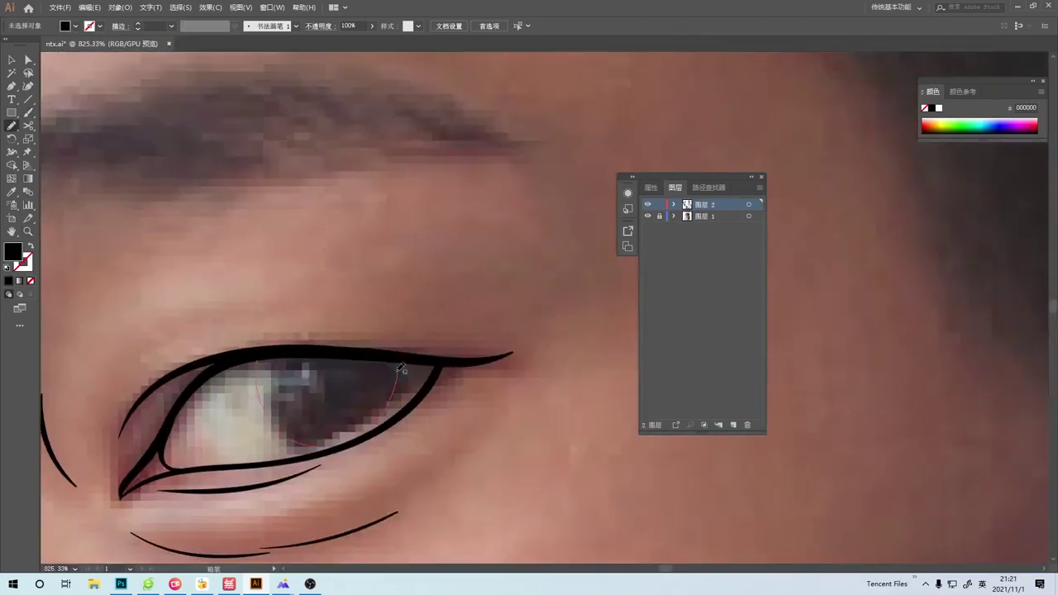
pyautogui.moveTo(400, 368); pyautogui.dragTo(265, 356)
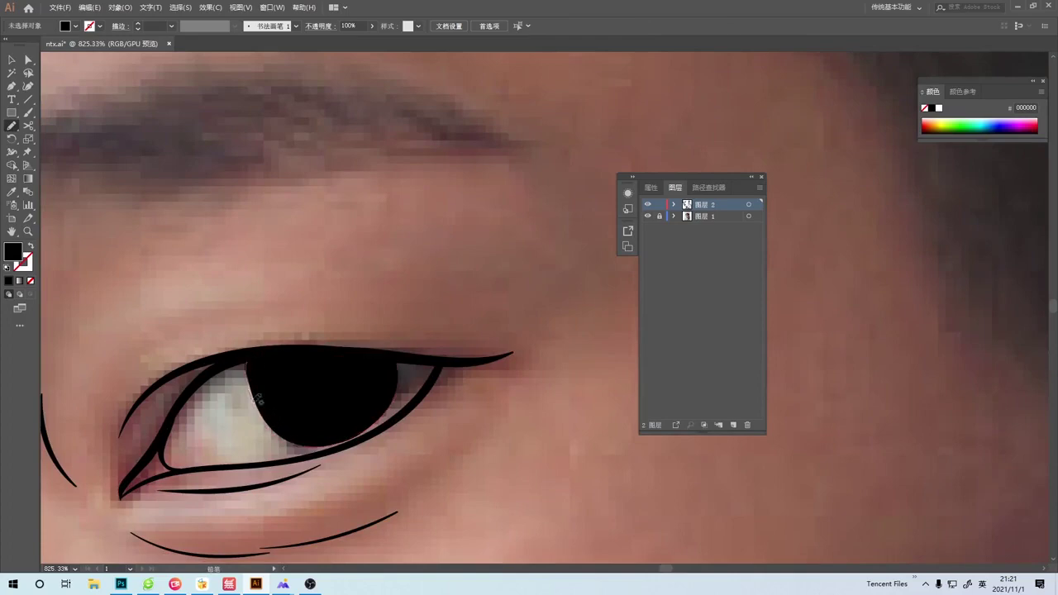
# Fill the iris solid black with the Blob Brush and thicken the upper eyelid with lashes.
pyautogui.hotkey('ctrl', '-')
pyautogui.hotkey('ctrl', '-')
pyautogui.hotkey('ctrl', '+')
pyautogui.hotkey('ctrl', '+')
pyautogui.hotkey('shift', 'b')
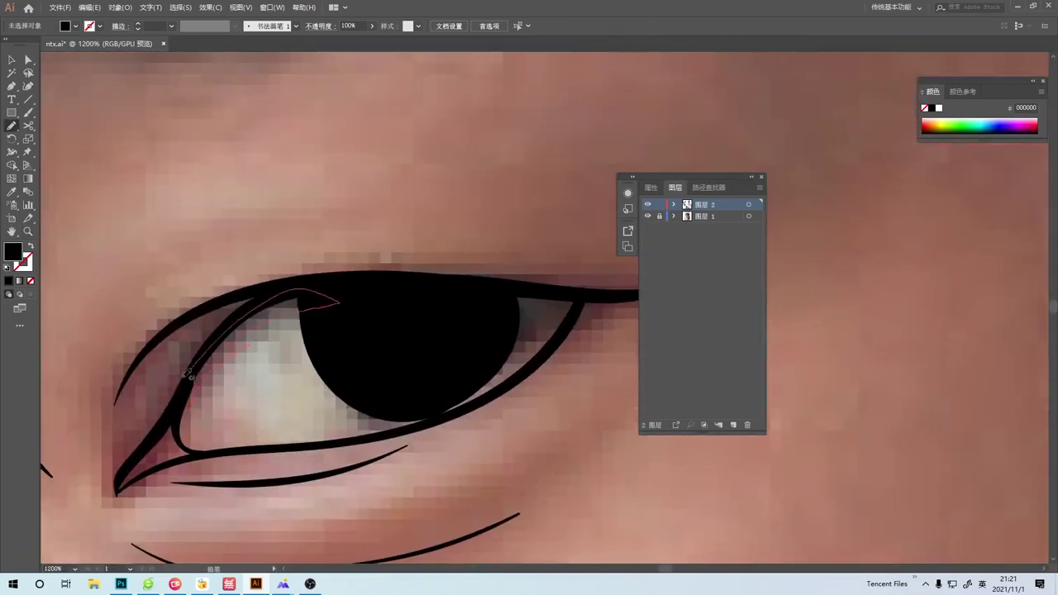
pyautogui.moveTo(306, 301)
pyautogui.mouseDown()
pyautogui.moveTo(377, 338)
pyautogui.moveTo(503, 350)
pyautogui.moveTo(554, 331)
pyautogui.moveTo(447, 344)
pyautogui.mouseUp()
pyautogui.moveTo(278, 329); pyautogui.dragTo(272, 398)
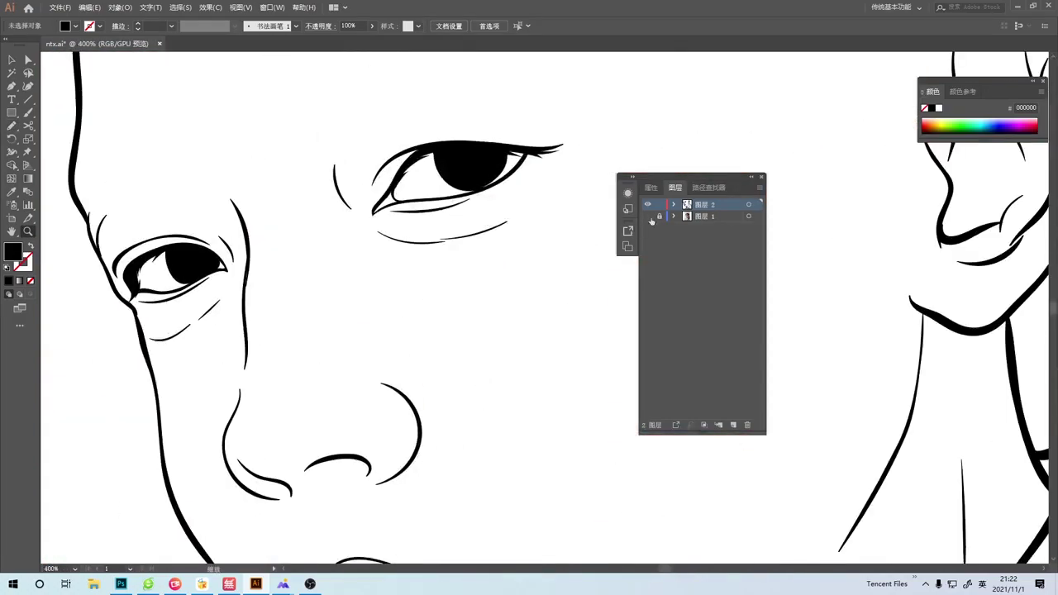
# Show the photo layer again and select the left eye's upper eyelid path with the Pencil.
pyautogui.click(648, 216)
pyautogui.moveTo(429, 124); pyautogui.dragTo(477, 248)
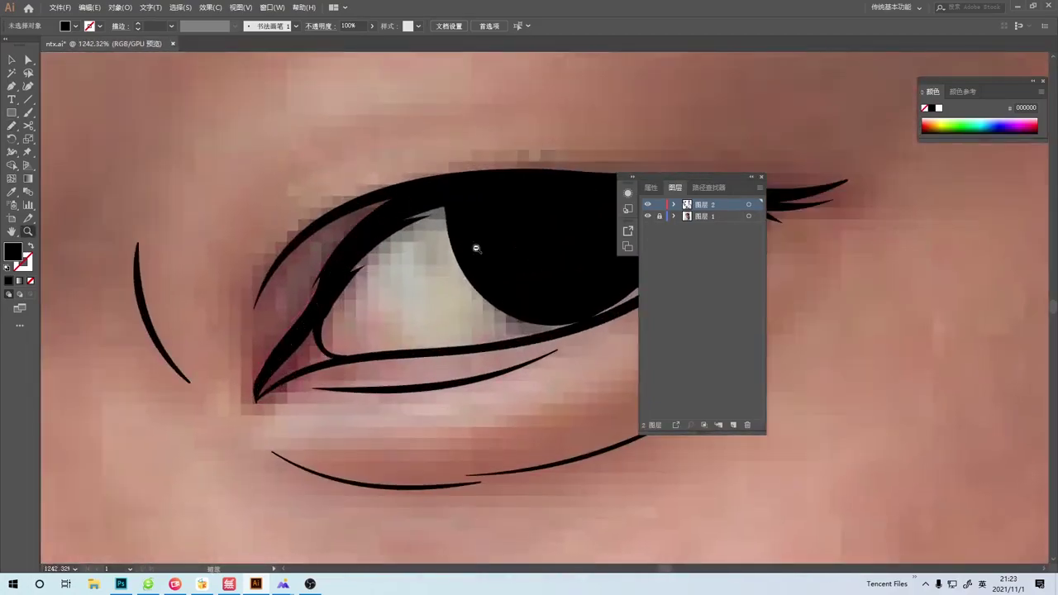
pyautogui.scroll(-1, 439, 389)
pyautogui.scroll(2, 438, 389)
pyautogui.scroll(-5, 446, 302)
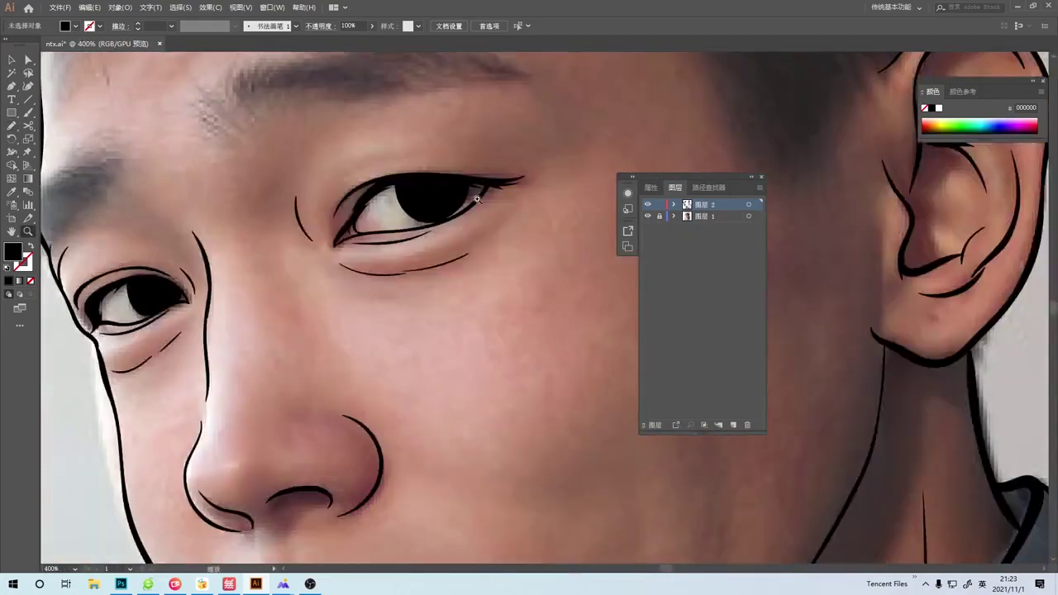
pyautogui.scroll(4, 496, 273)
pyautogui.press('n')
pyautogui.keyDown('ctrl'); pyautogui.click(560, 221); pyautogui.keyUp('ctrl')
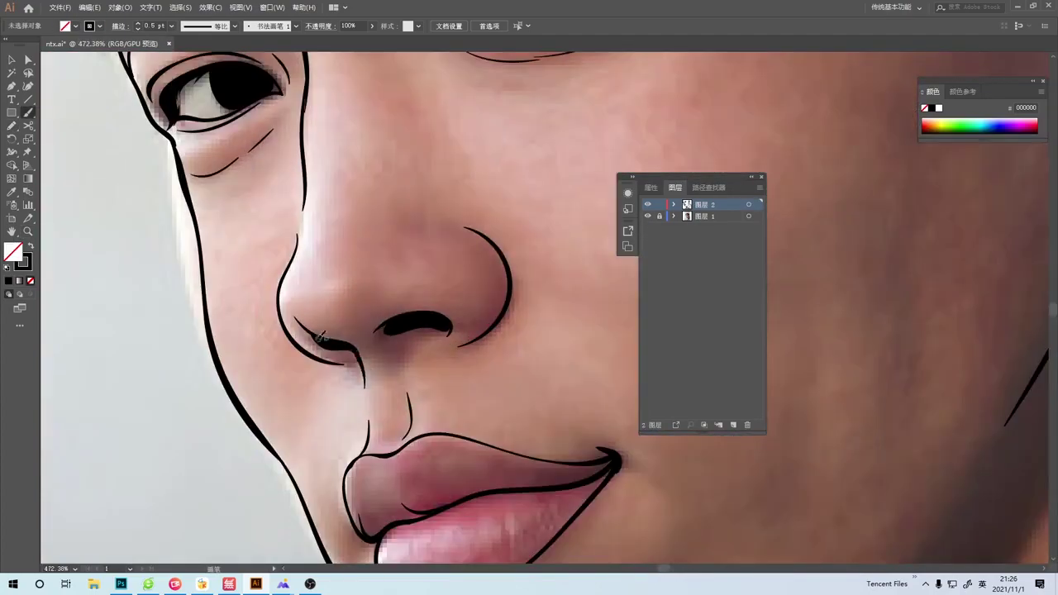
# Toggle the photo and ink layers to compare, then paint thin eyebrow hair strokes.
pyautogui.scroll(-3, 368, 365)
pyautogui.click(647, 216)
pyautogui.scroll(1, 414, 331)
pyautogui.click(647, 216)
pyautogui.click(647, 204)
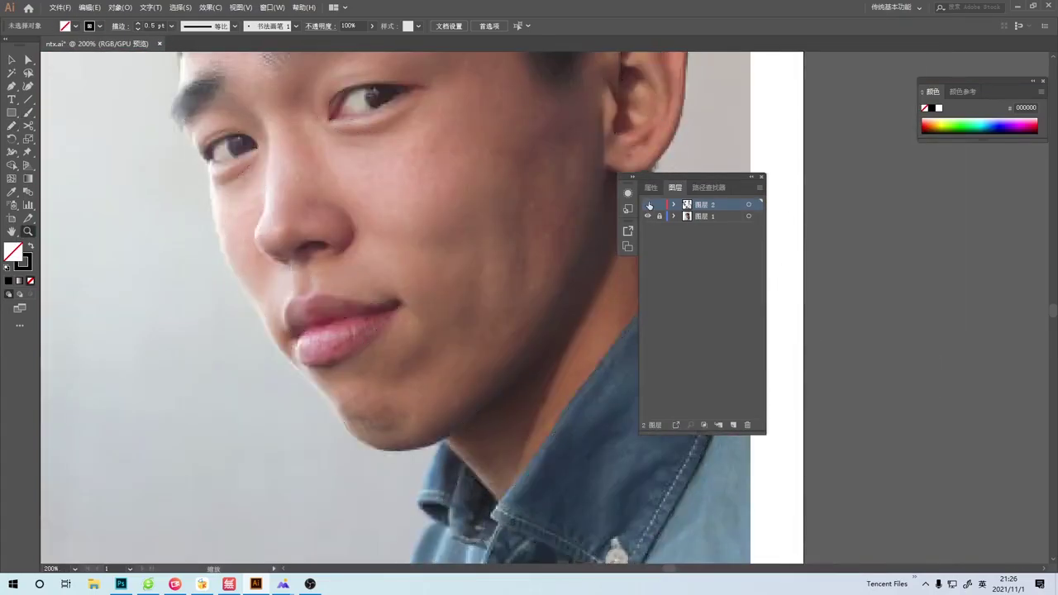
pyautogui.scroll(1, 309, 339)
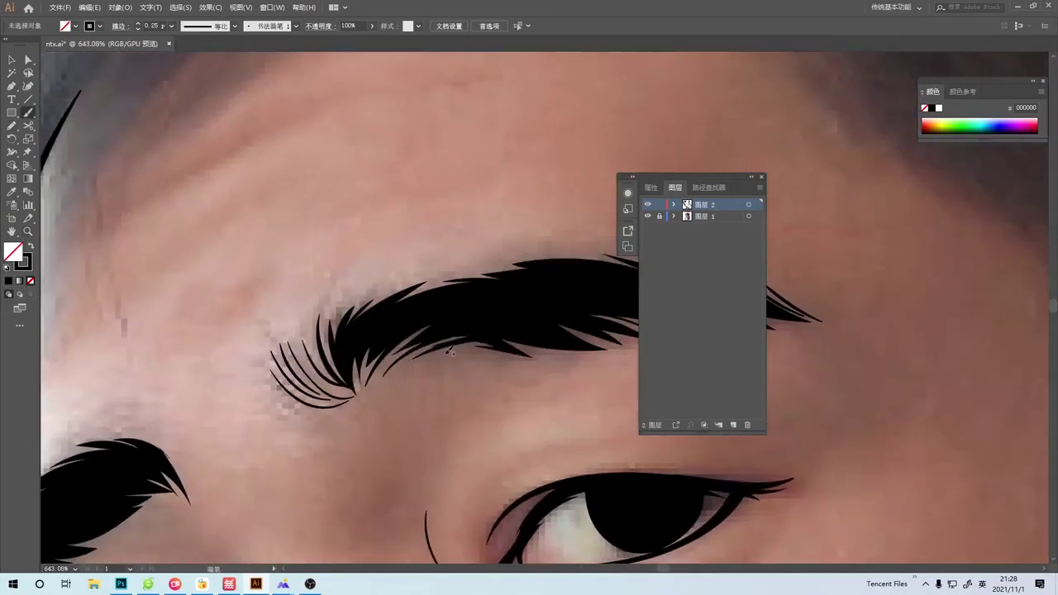
pyautogui.moveTo(511, 338); pyautogui.dragTo(384, 370)
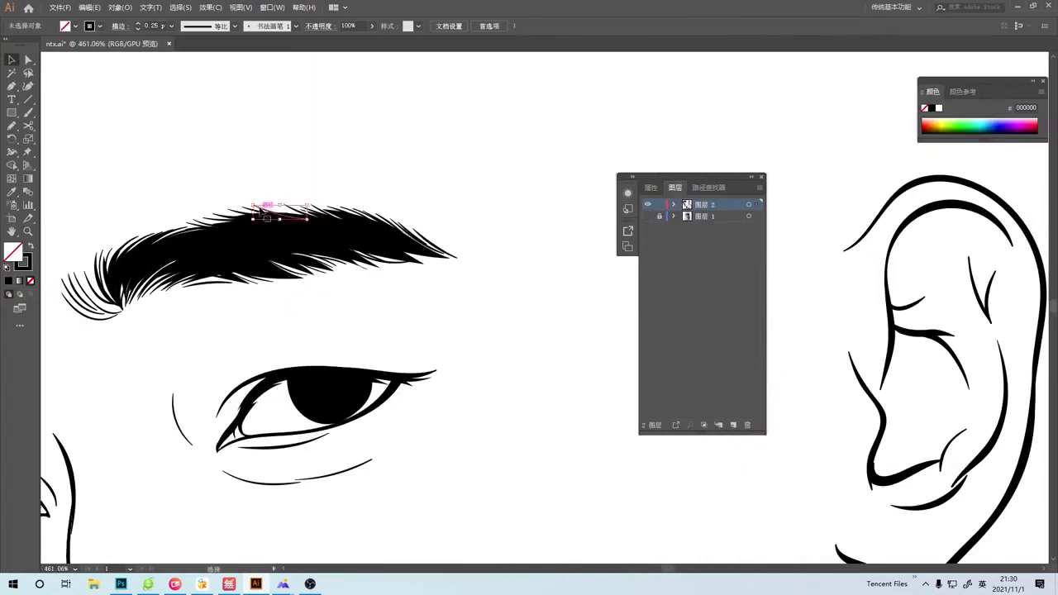
# Zoom out and preview the whole face with the panels hidden via Tab.
pyautogui.hotkey('ctrl', '-')
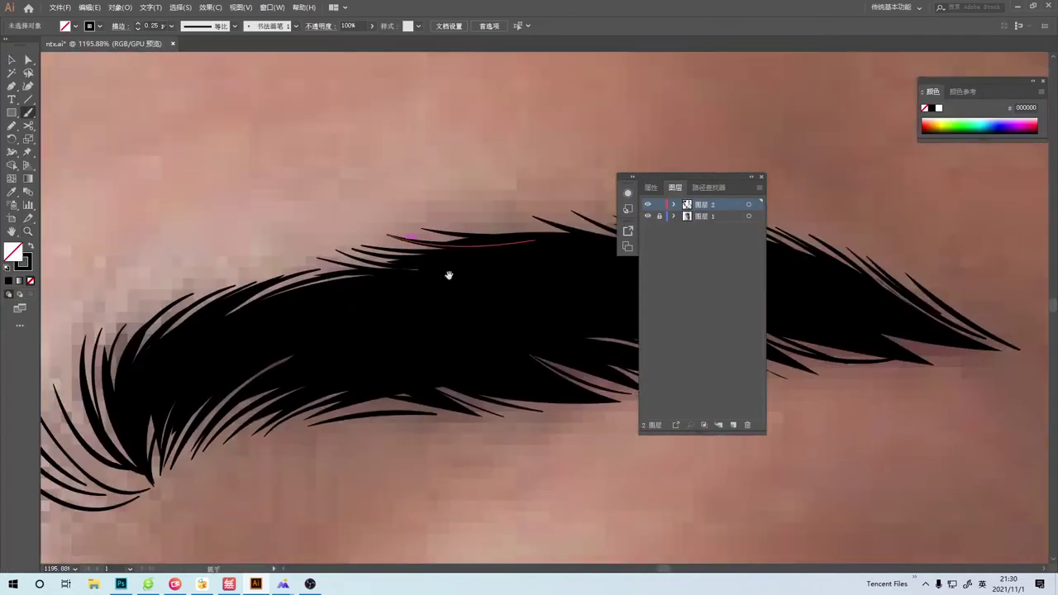
pyautogui.hotkey('ctrl', '-')
pyautogui.hotkey('ctrl', '-')
pyautogui.hotkey('ctrl', '-')
pyautogui.hotkey('ctrl', '-')
pyautogui.press('Tab')
pyautogui.hotkey('ctrl', '-')
pyautogui.press('Tab')
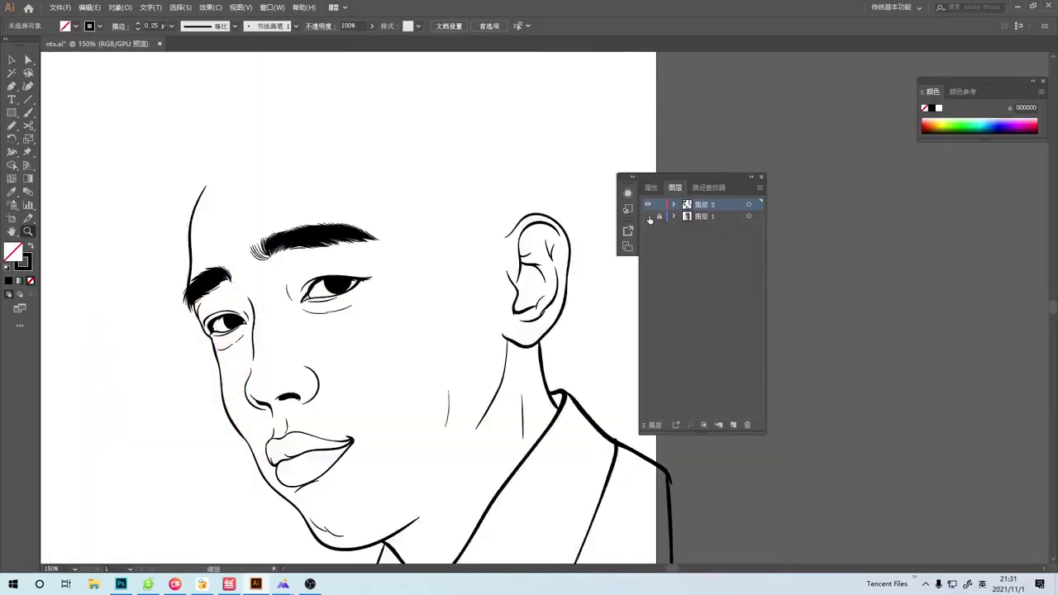
# Paint black hair shapes and spikes filling the gaps along the hairline, then fit the portrait.
pyautogui.hotkey('ctrl', '+')
pyautogui.press('b')
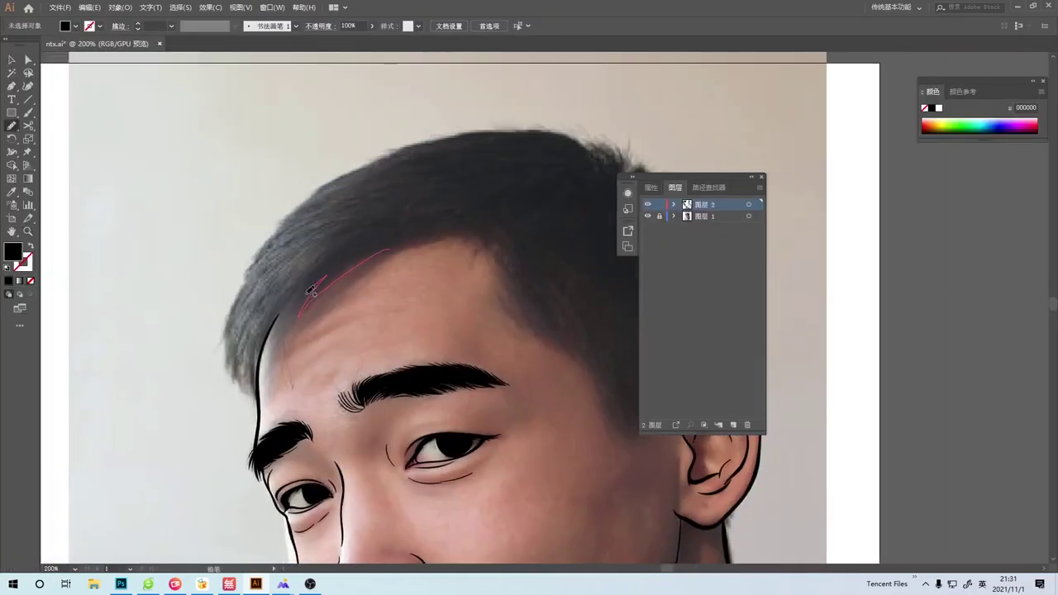
pyautogui.moveTo(227, 397); pyautogui.dragTo(459, 161)
pyautogui.moveTo(240, 339); pyautogui.dragTo(411, 289)
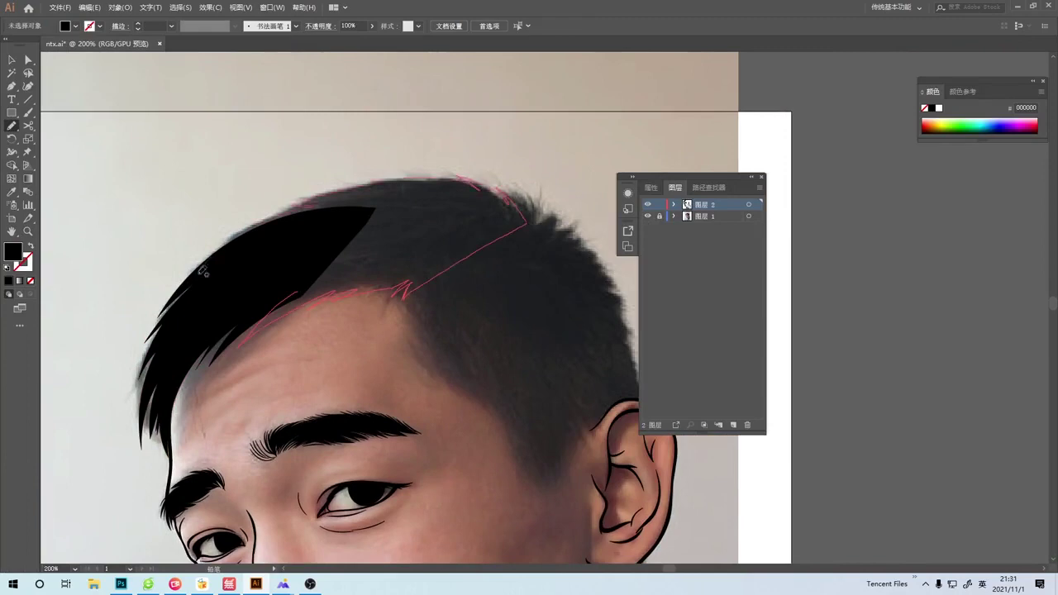
pyautogui.moveTo(203, 271); pyautogui.dragTo(232, 335)
pyautogui.moveTo(552, 224); pyautogui.dragTo(396, 145)
pyautogui.moveTo(478, 282); pyautogui.dragTo(480, 283)
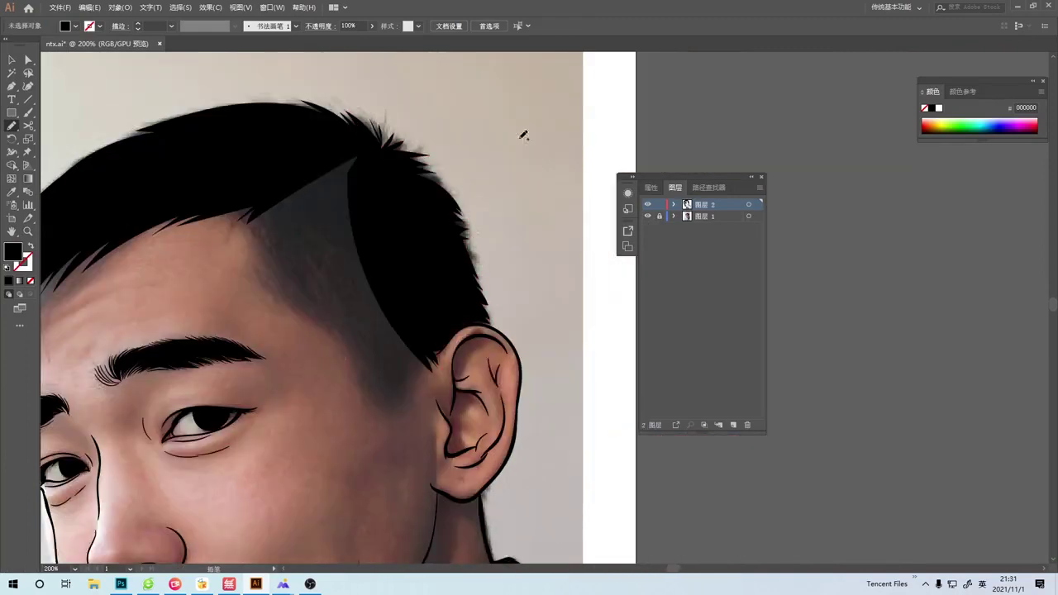
pyautogui.moveTo(524, 135); pyautogui.dragTo(545, 140)
pyautogui.moveTo(293, 299); pyautogui.dragTo(436, 424)
pyautogui.moveTo(339, 320); pyautogui.dragTo(371, 298)
pyautogui.press('z')
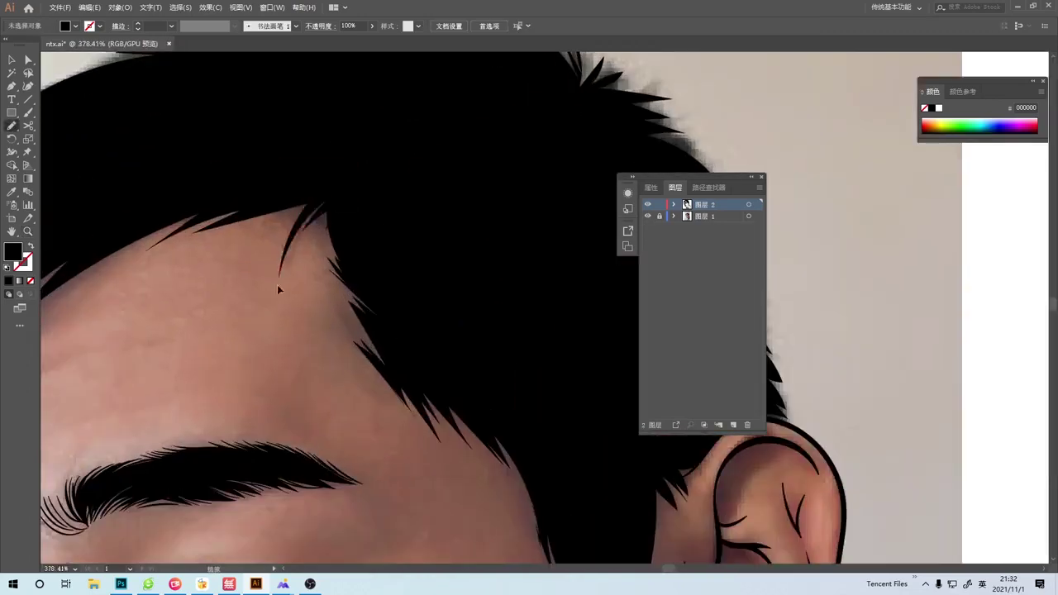
pyautogui.moveTo(279, 289); pyautogui.dragTo(281, 426)
pyautogui.hotkey('ctrl', '1')
# Hide the reference photo layer and move the Layers panel aside.
pyautogui.moveTo(397, 387); pyautogui.dragTo(313, 389)
pyautogui.click(647, 216)
pyautogui.hotkey('ctrl', 'a')
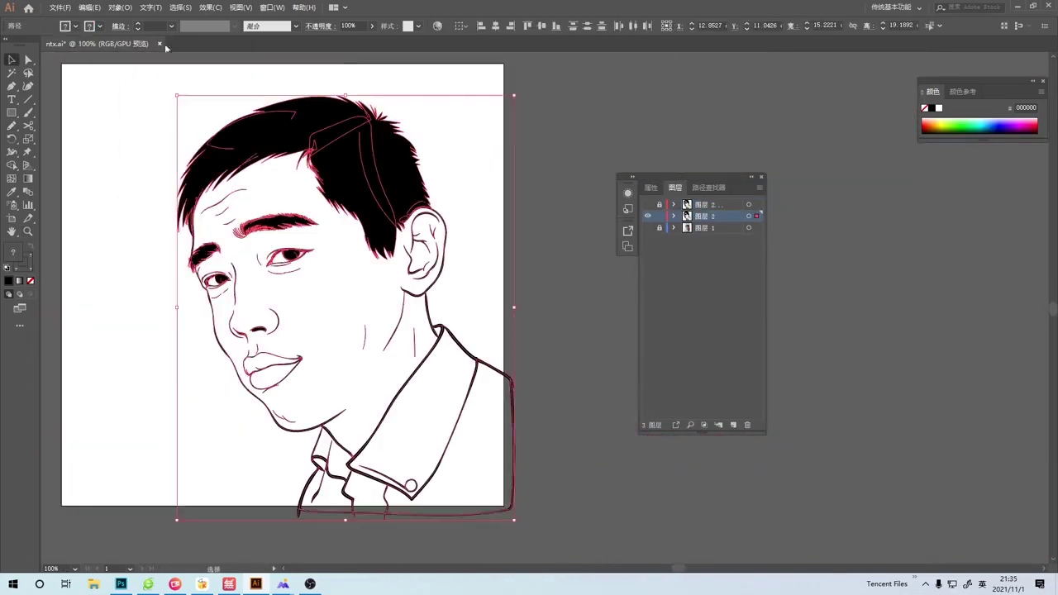
pyautogui.moveTo(666, 176)
pyautogui.mouseDown()
pyautogui.moveTo(143, 248)
pyautogui.moveTo(105, 344)
pyautogui.mouseUp()
pyautogui.click(186, 258)
pyautogui.click(204, 101)
# Draw a salmon-filled rectangle over the portrait and place it behind the line art.
pyautogui.press('m')
pyautogui.moveTo(114, 73); pyautogui.dragTo(541, 533)
pyautogui.doubleClick(13, 253)
pyautogui.click(424, 440)
pyautogui.click(373, 406)
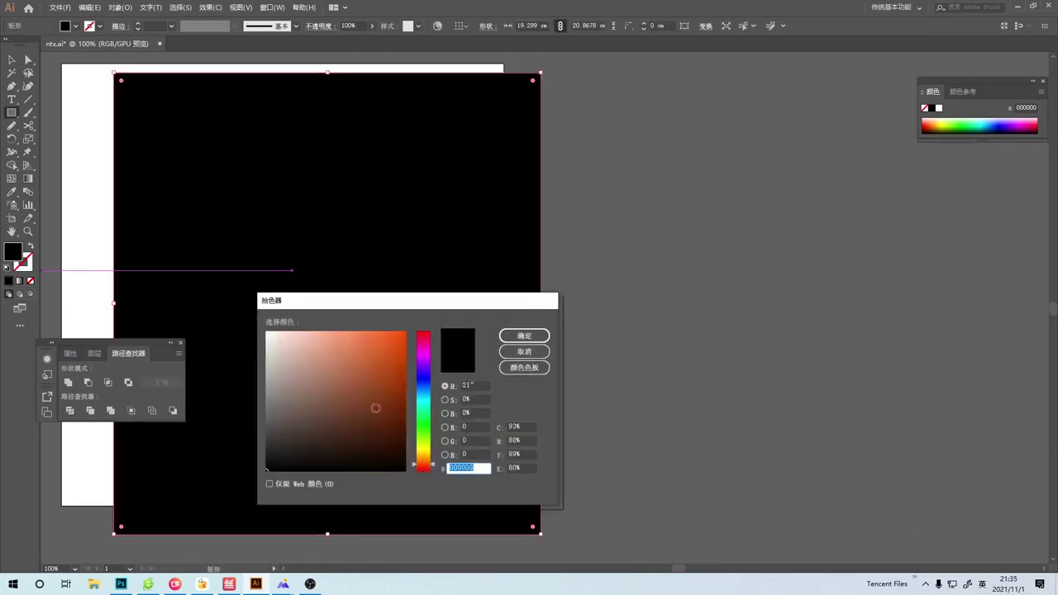
pyautogui.click(322, 340)
pyautogui.click(524, 336)
pyautogui.hotkey('ctrl', 'shift', '[')
pyautogui.click(584, 546)
# Recolour the rectangle to EFB19E and send it to the very back.
pyautogui.click(520, 300)
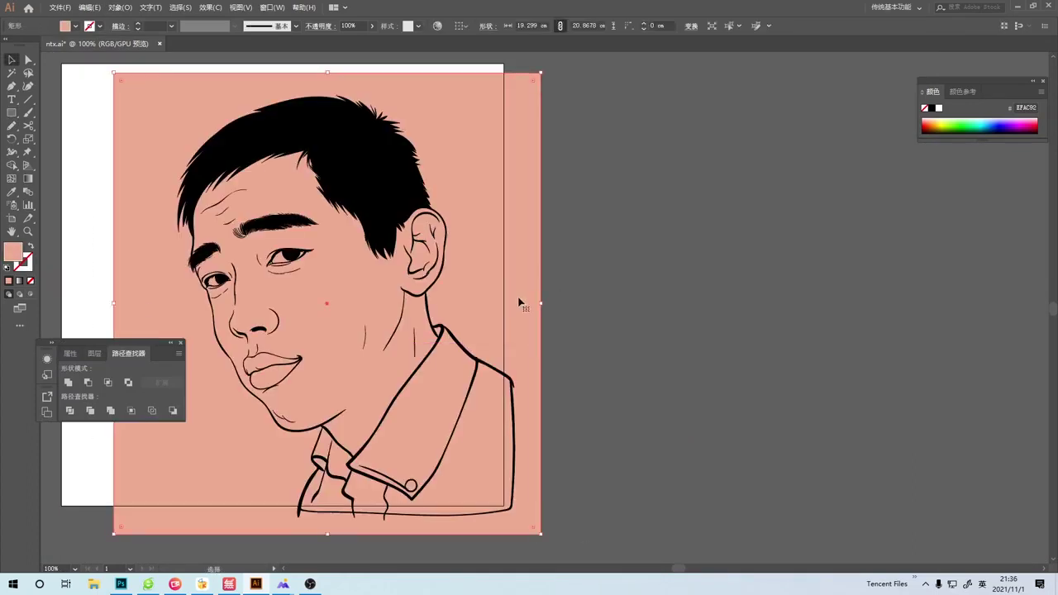
pyautogui.doubleClick(12, 252)
pyautogui.click(524, 333)
pyautogui.click(77, 83)
pyautogui.rightClick(487, 276)
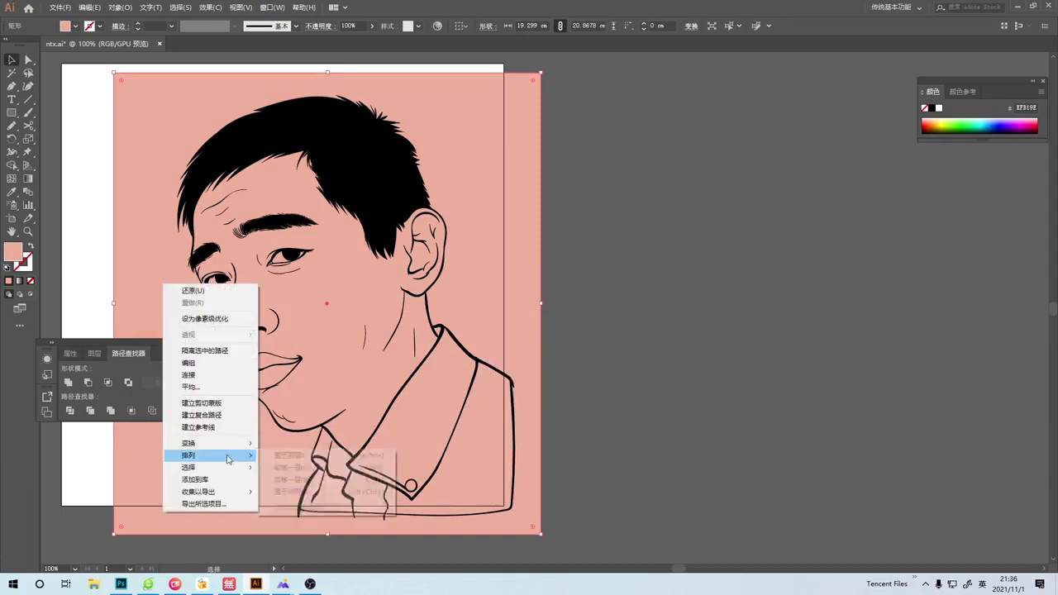
pyautogui.click(302, 496)
pyautogui.click(81, 77)
# Select all and make a clipping mask to fit the skin fill to the figure.
pyautogui.hotkey('ctrl', 'a')
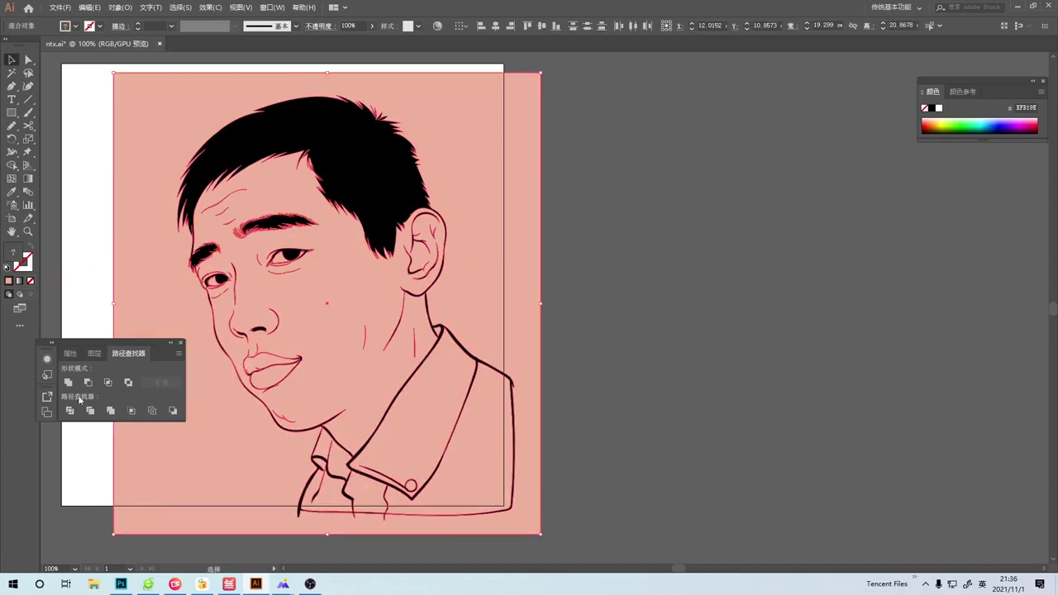
pyautogui.rightClick(146, 296)
pyautogui.click(189, 392)
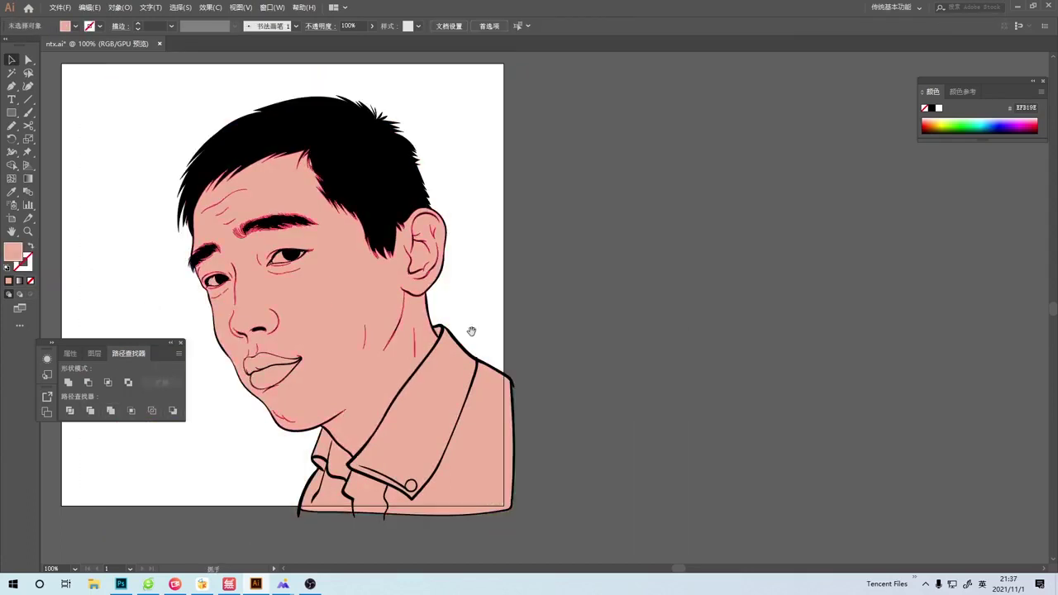
pyautogui.moveTo(457, 391)
pyautogui.mouseDown()
pyautogui.moveTo(378, 361)
pyautogui.moveTo(393, 361)
pyautogui.mouseUp()
# Fill the lips red and show the reference photo beside the drawing.
pyautogui.click(202, 346)
pyautogui.doubleClick(13, 252)
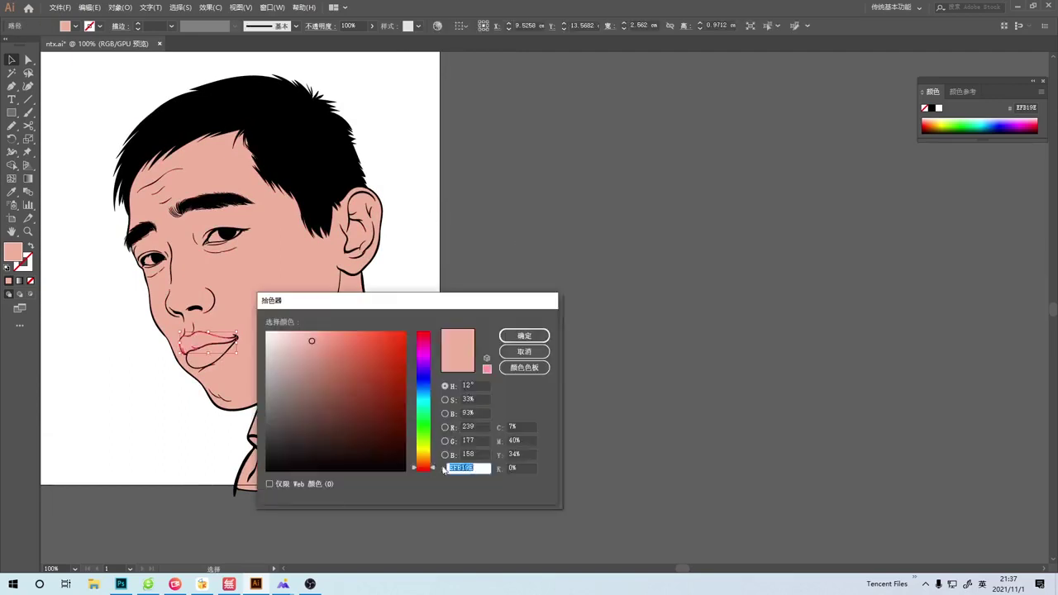
pyautogui.click(459, 338)
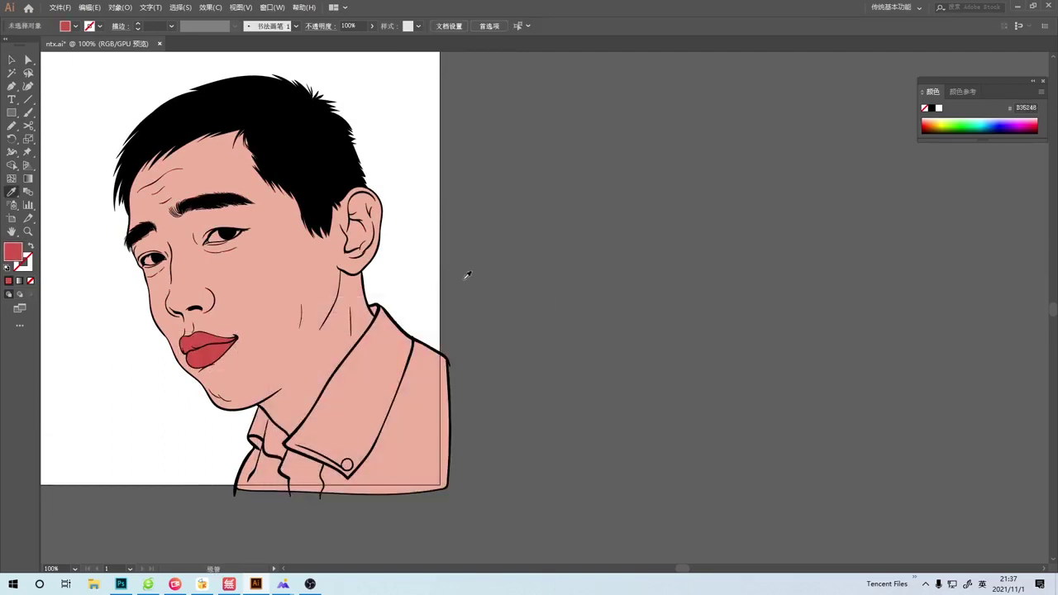
pyautogui.press('F7')
pyautogui.moveTo(124, 358); pyautogui.dragTo(712, 117)
pyautogui.press('v')
pyautogui.moveTo(331, 512); pyautogui.dragTo(508, 177)
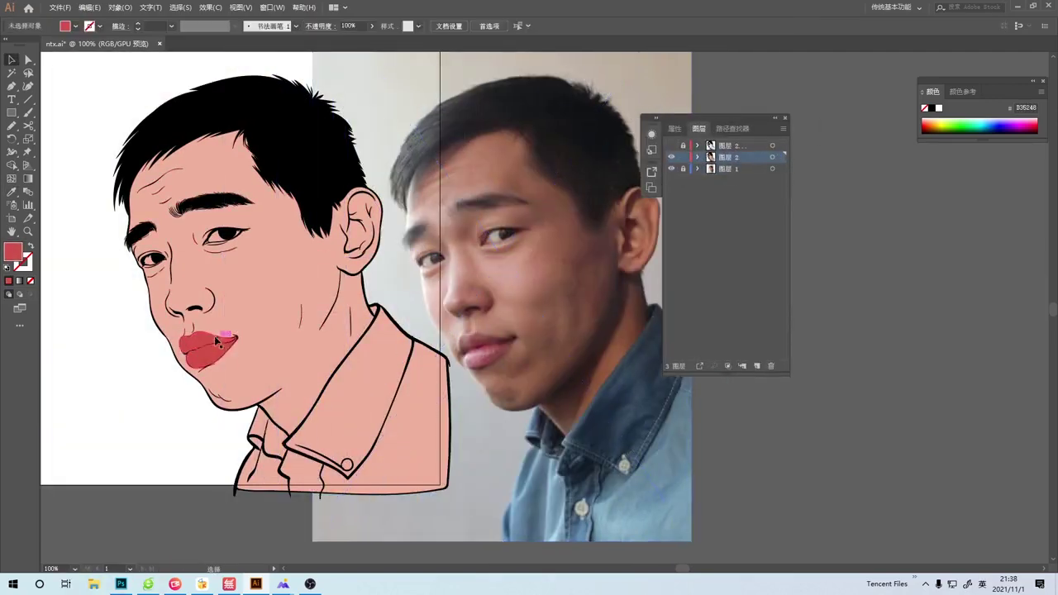
# Change the lip fill to a muted rose pink.
pyautogui.click(216, 341)
pyautogui.doubleClick(13, 252)
pyautogui.moveTo(405, 294); pyautogui.dragTo(378, 371)
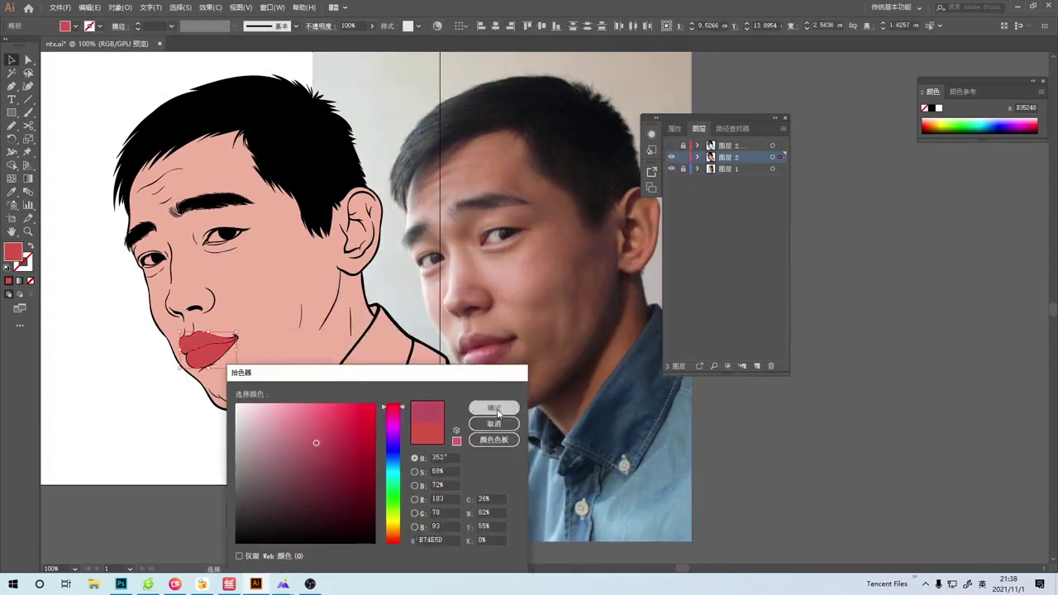
pyautogui.click(494, 409)
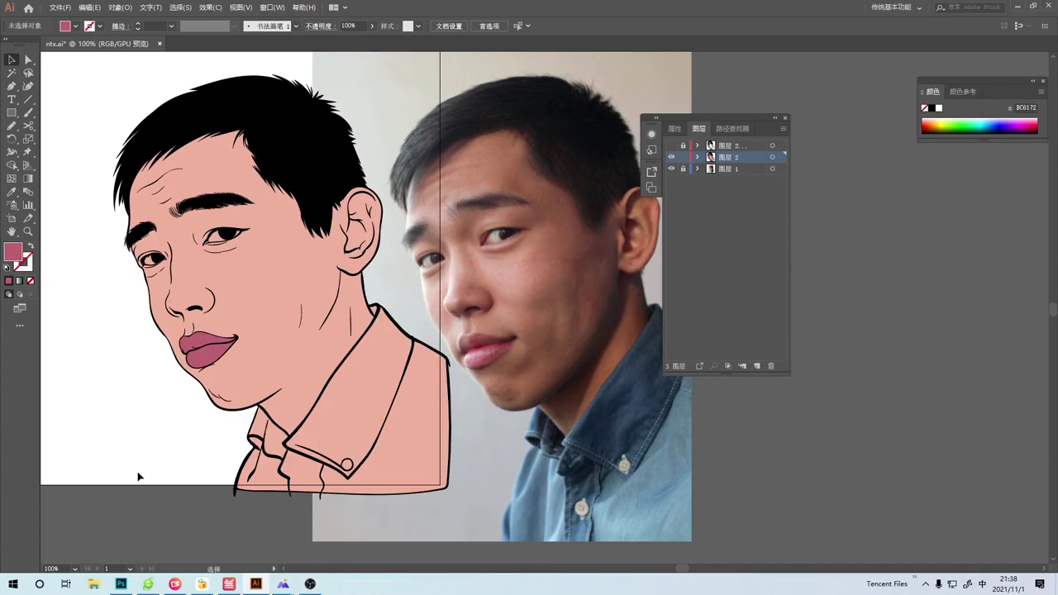
# Zoom in on the portrait and select the shirt shape for its blue-grey fill.
pyautogui.hotkey('ctrl', '+')
pyautogui.scroll(-2, 496, 397)
pyautogui.hscroll(3, 496, 396)
pyautogui.click(496, 397)
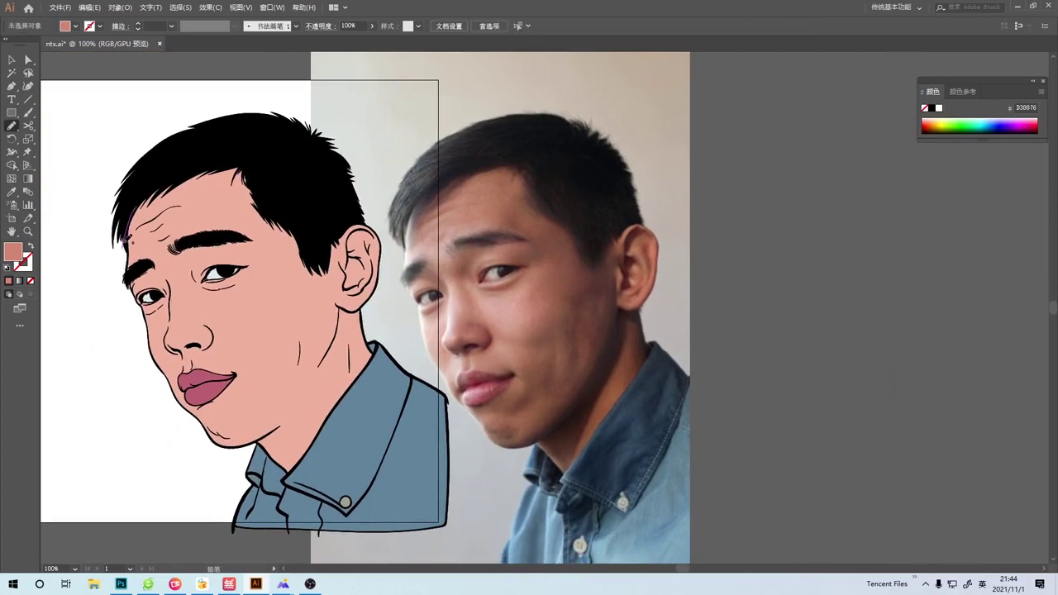
# Draw a light forehead highlight, darker cheek-and-neck shadow, cheek highlight and darker lip-and-chin shadow.
pyautogui.moveTo(136, 223); pyautogui.dragTo(240, 176)
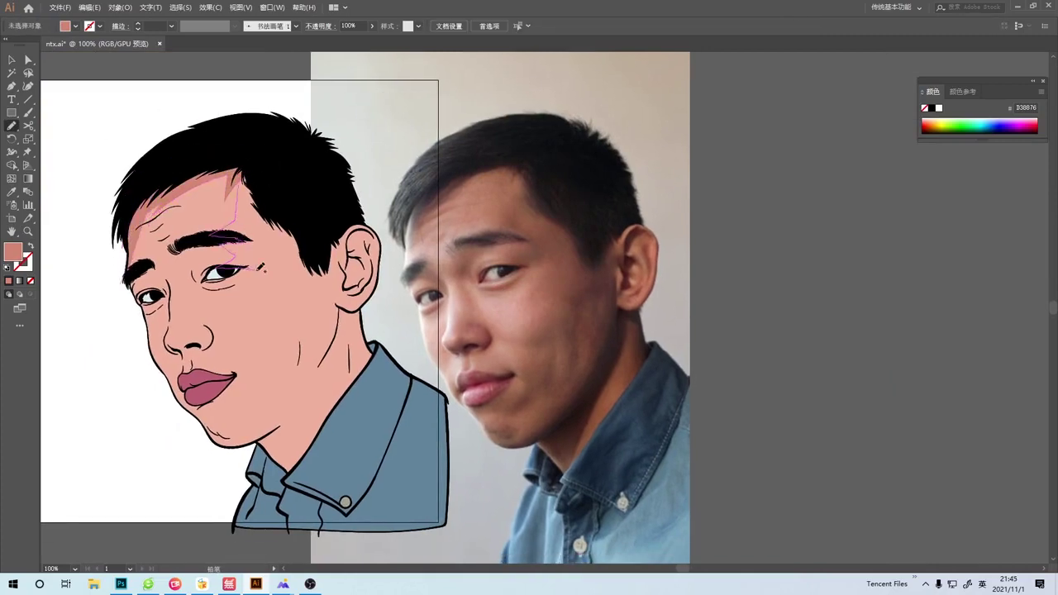
pyautogui.moveTo(335, 357); pyautogui.dragTo(334, 202)
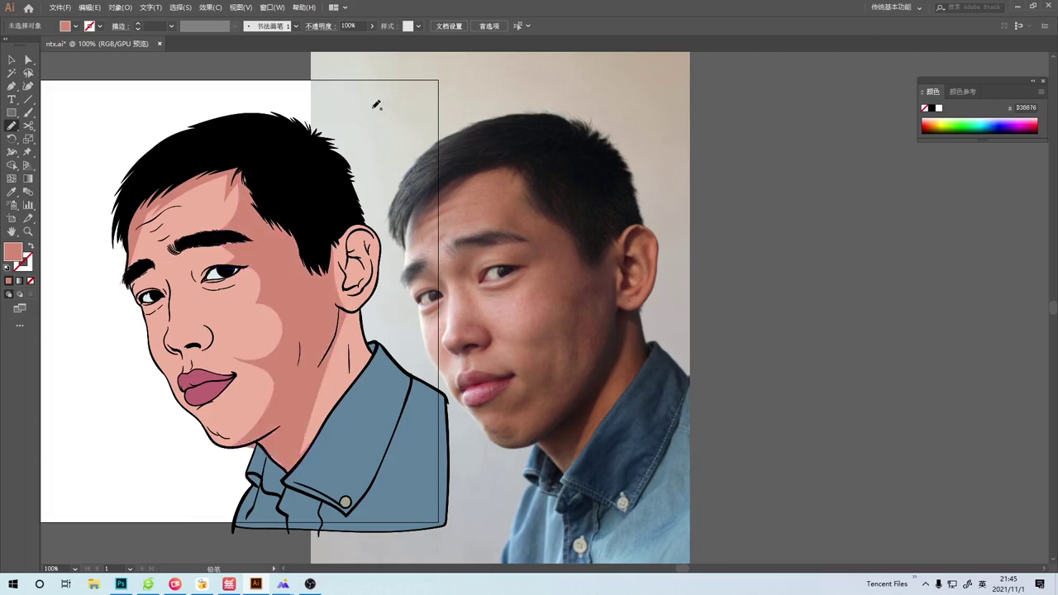
pyautogui.moveTo(262, 337); pyautogui.dragTo(240, 348)
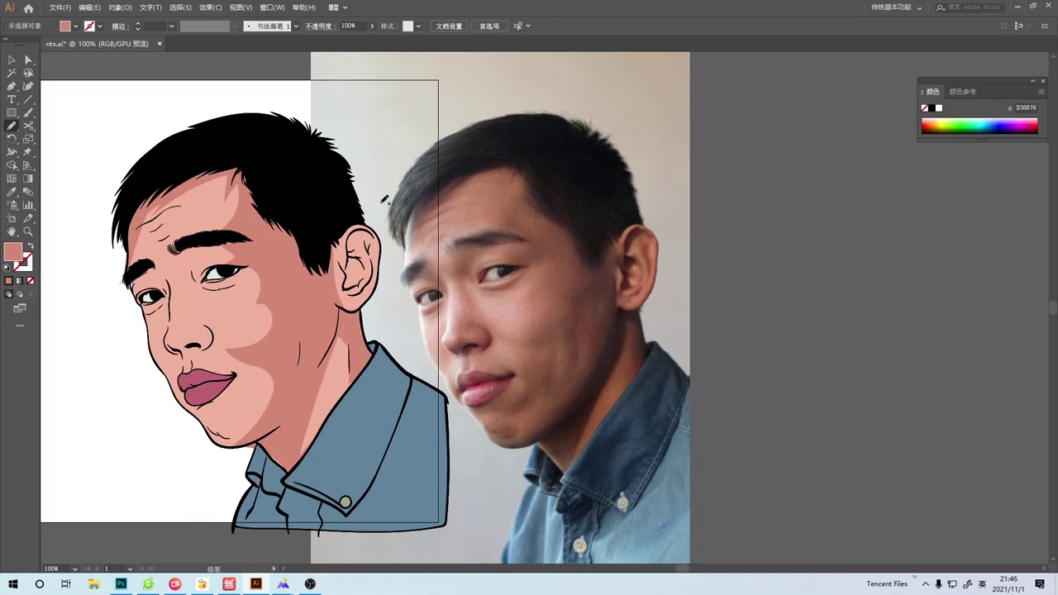
pyautogui.moveTo(353, 387); pyautogui.dragTo(358, 430)
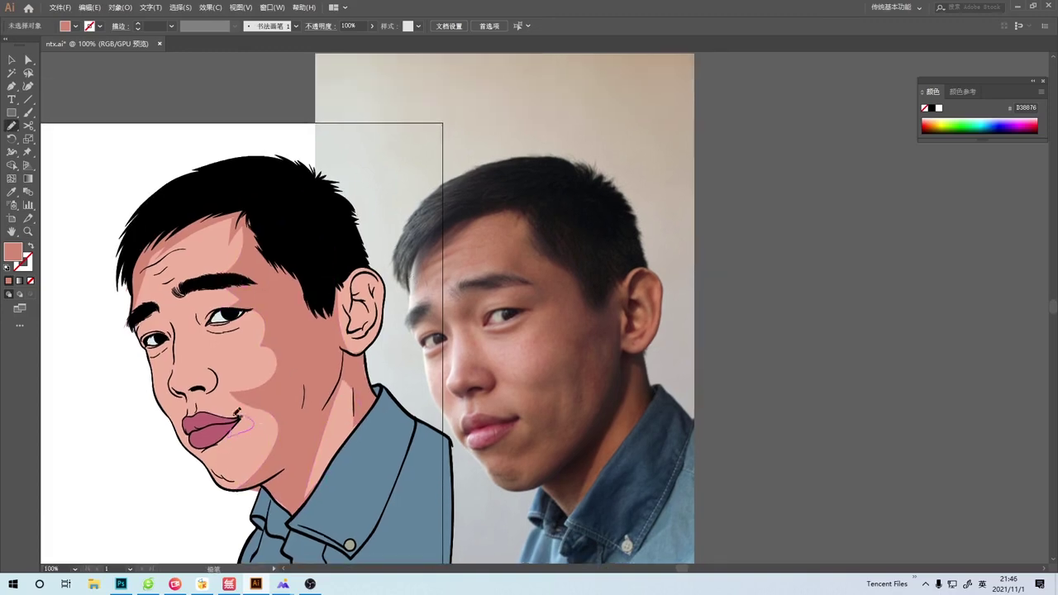
pyautogui.moveTo(254, 449); pyautogui.dragTo(248, 434)
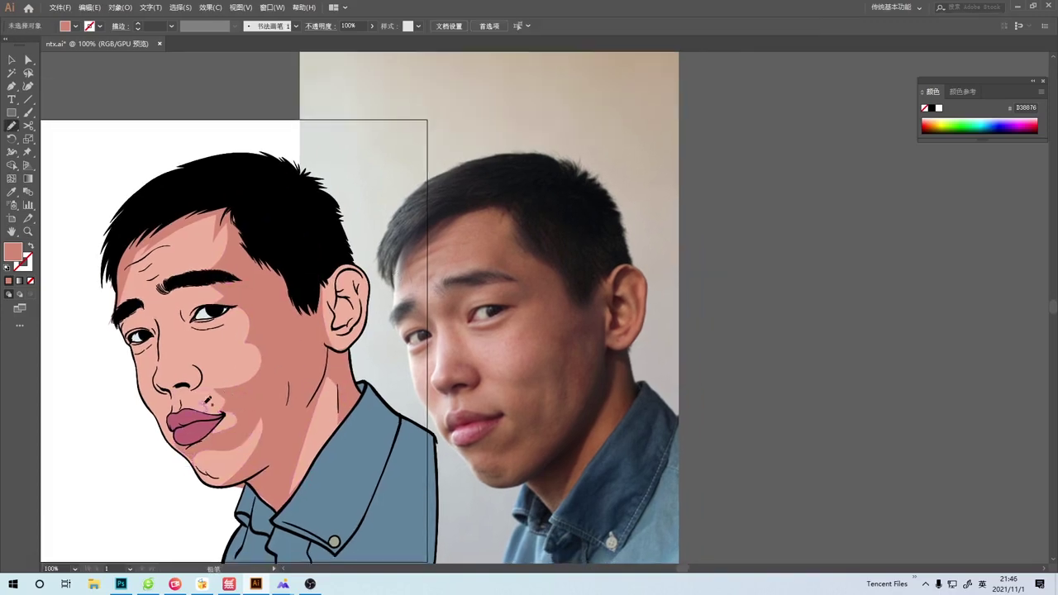
# Zoom in to check the shading, select the forehead-to-neck highlight, then zoom back out.
pyautogui.press('z')
pyautogui.scroll(2, 215, 389)
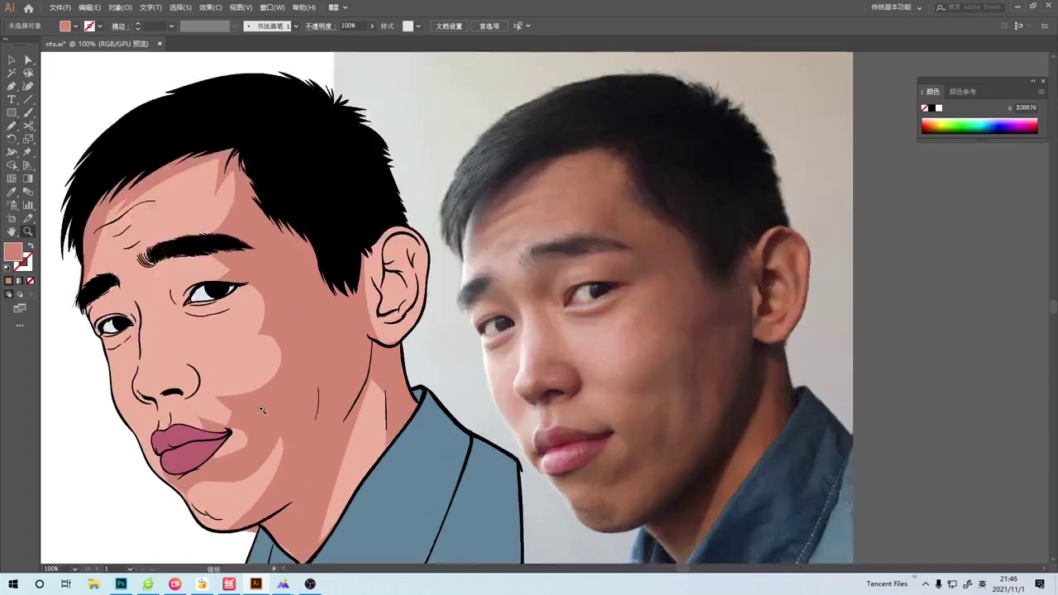
pyautogui.scroll(-2, 375, 330)
pyautogui.scroll(3, 374, 330)
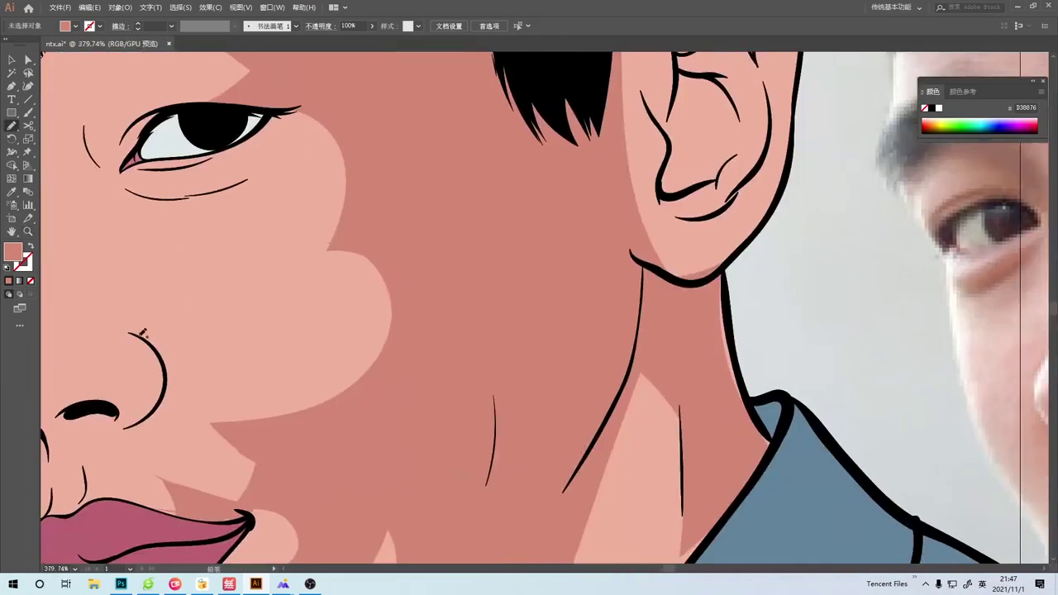
pyautogui.scroll(-2, 423, 298)
pyautogui.scroll(-1, 422, 298)
pyautogui.scroll(1, 395, 384)
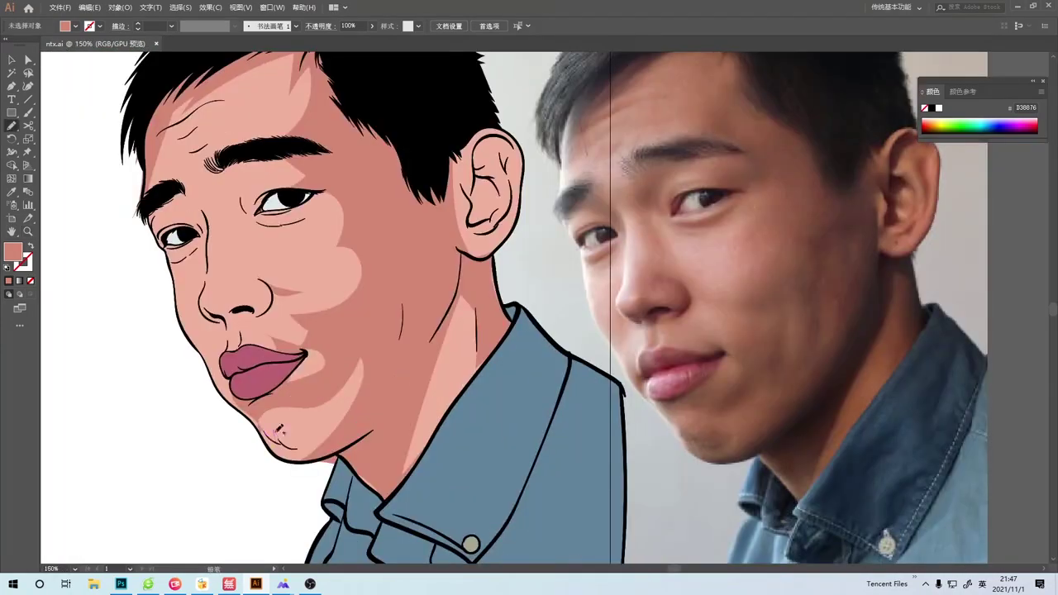
pyautogui.keyDown('ctrl'); pyautogui.click(278, 428); pyautogui.keyUp('ctrl')
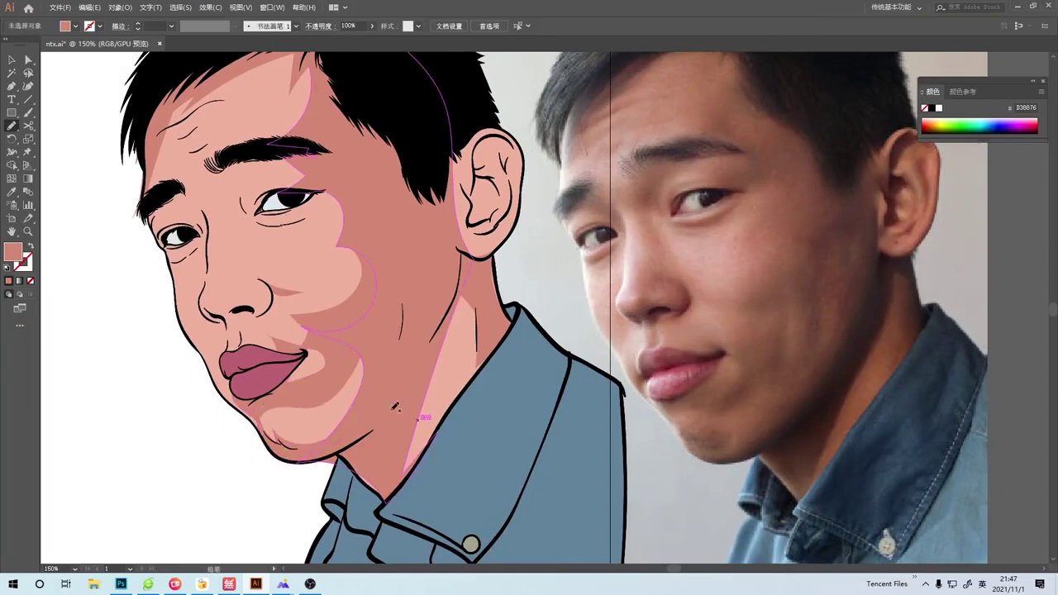
pyautogui.press('z')
pyautogui.scroll(-1, 357, 387)
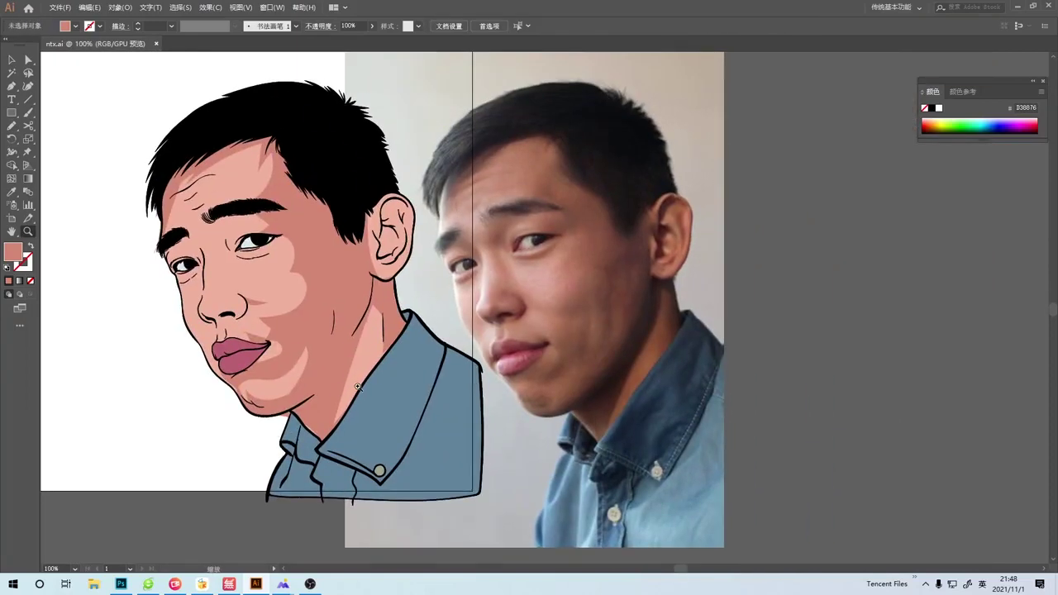
# Draw a darker shadow shape beside the nose.
pyautogui.scroll(1, 334, 317)
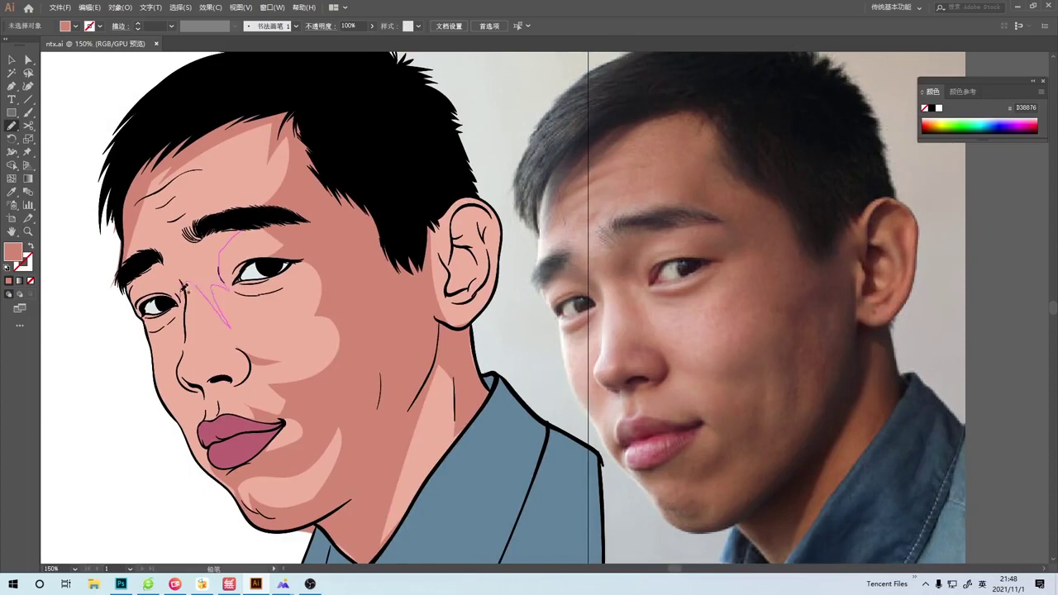
pyautogui.moveTo(184, 286); pyautogui.dragTo(139, 276)
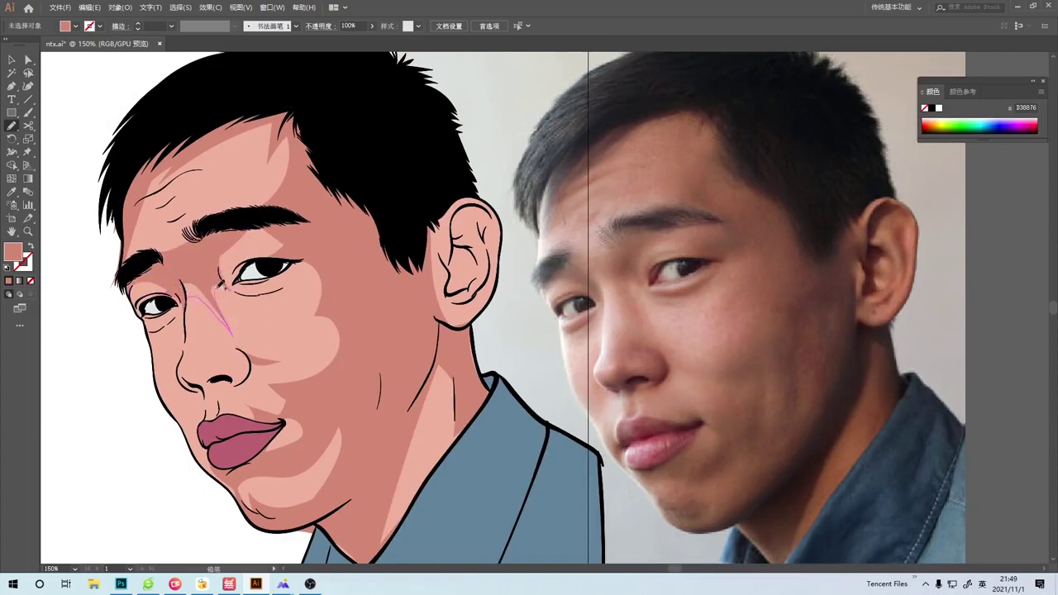
pyautogui.moveTo(213, 266); pyautogui.dragTo(214, 266)
pyautogui.moveTo(28, 139); pyautogui.dragTo(75, 136)
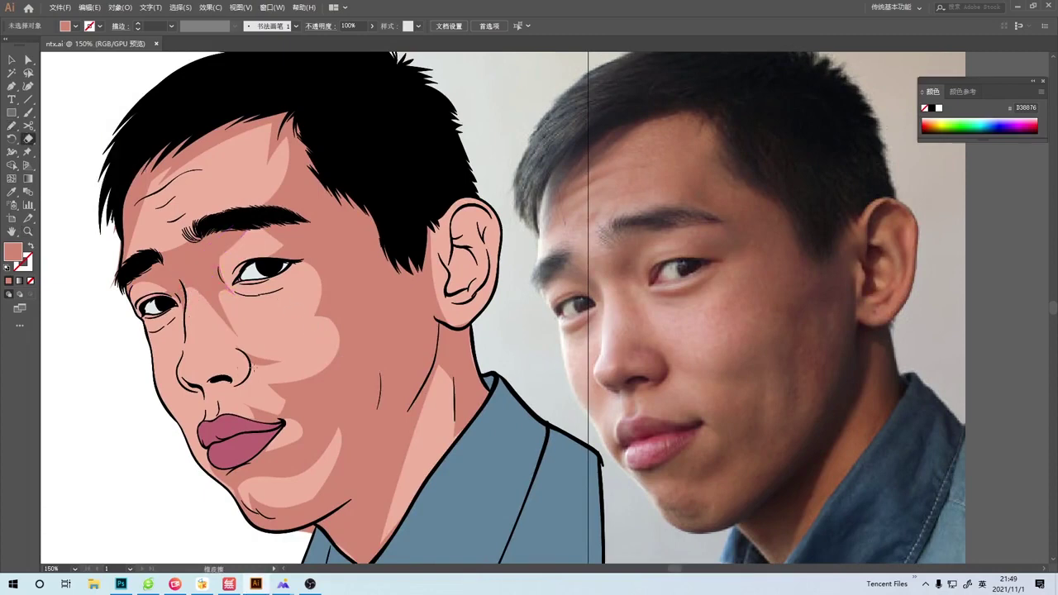
# Zoom in on the eye and draw three dark lower-eyelid lines beneath it.
pyautogui.press('z')
pyautogui.click(323, 406)
pyautogui.moveTo(279, 325); pyautogui.dragTo(279, 325)
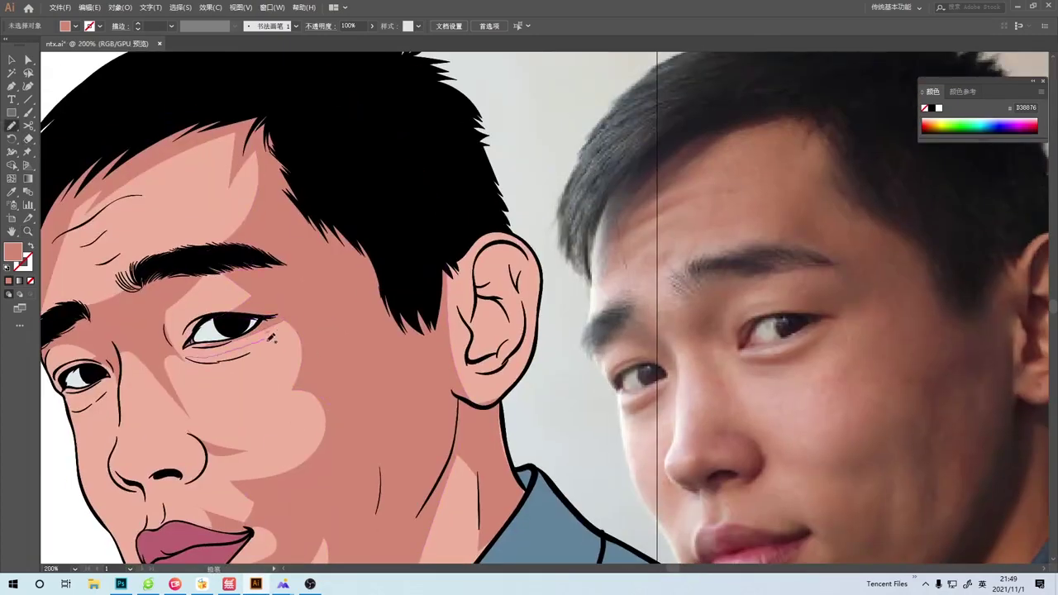
pyautogui.press('z')
pyautogui.scroll(-3, 290, 397)
pyautogui.scroll(6, 353, 332)
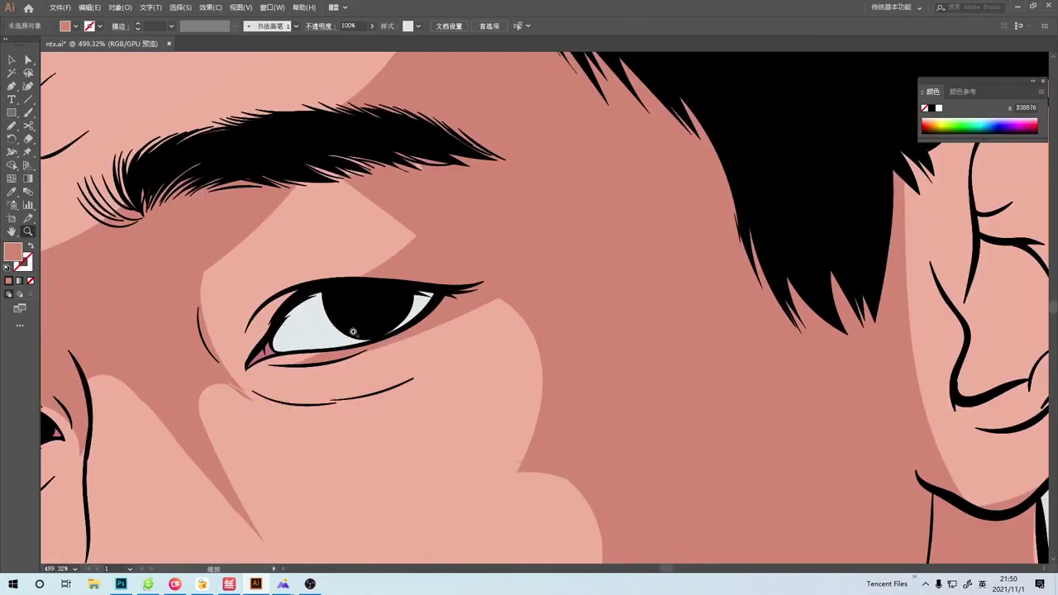
pyautogui.moveTo(284, 398); pyautogui.dragTo(283, 398)
pyautogui.press('z')
pyautogui.scroll(-2, 439, 440)
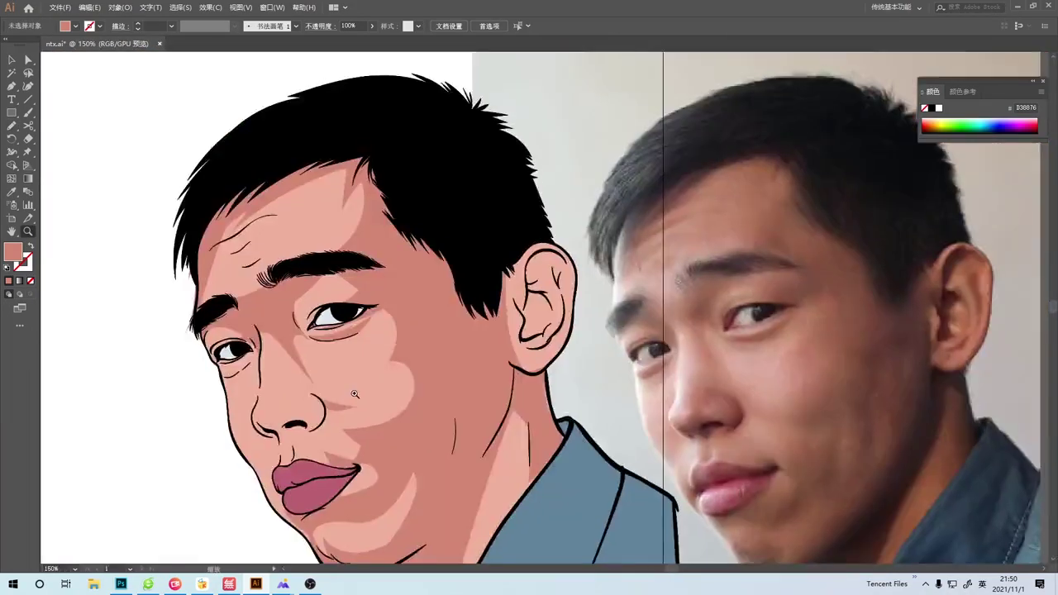
pyautogui.scroll(1, 484, 327)
pyautogui.moveTo(462, 314); pyautogui.dragTo(461, 314)
pyautogui.scroll(-4, 462, 314)
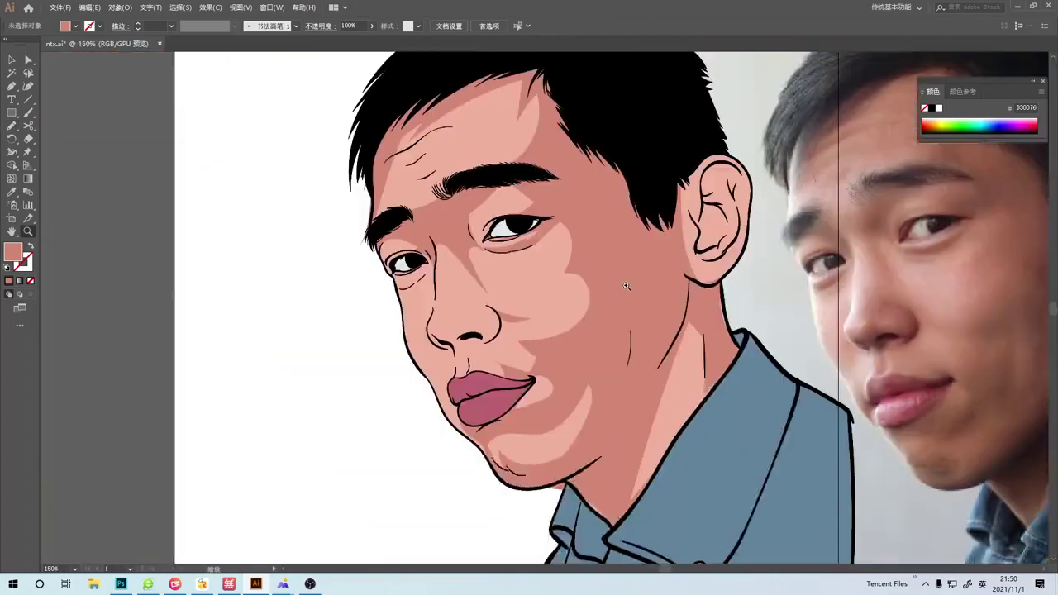
pyautogui.scroll(5, 295, 426)
# Zoom out to compare the whole portrait with the reference photo.
pyautogui.press('z')
pyautogui.scroll(-5, 331, 354)
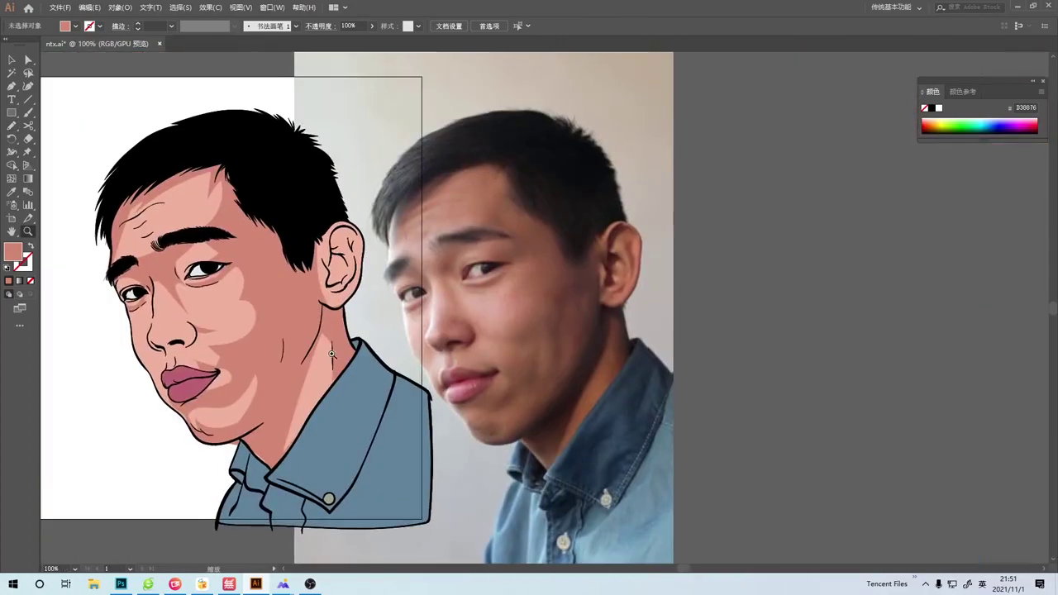
pyautogui.scroll(5, 195, 243)
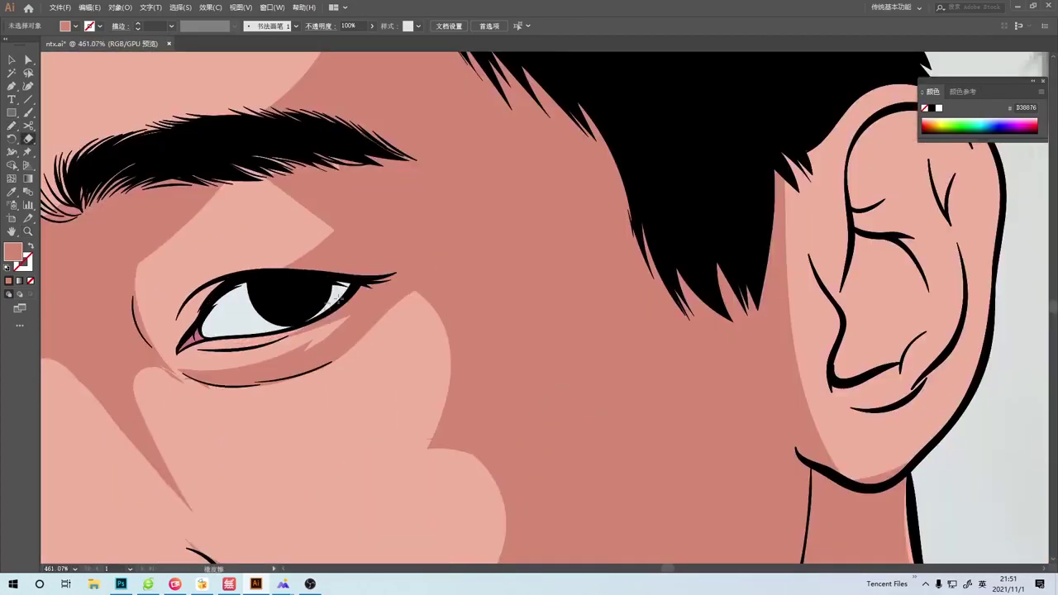
pyautogui.scroll(-5, 339, 298)
pyautogui.scroll(2, 567, 343)
pyautogui.scroll(2, 567, 343)
pyautogui.scroll(-1, 568, 343)
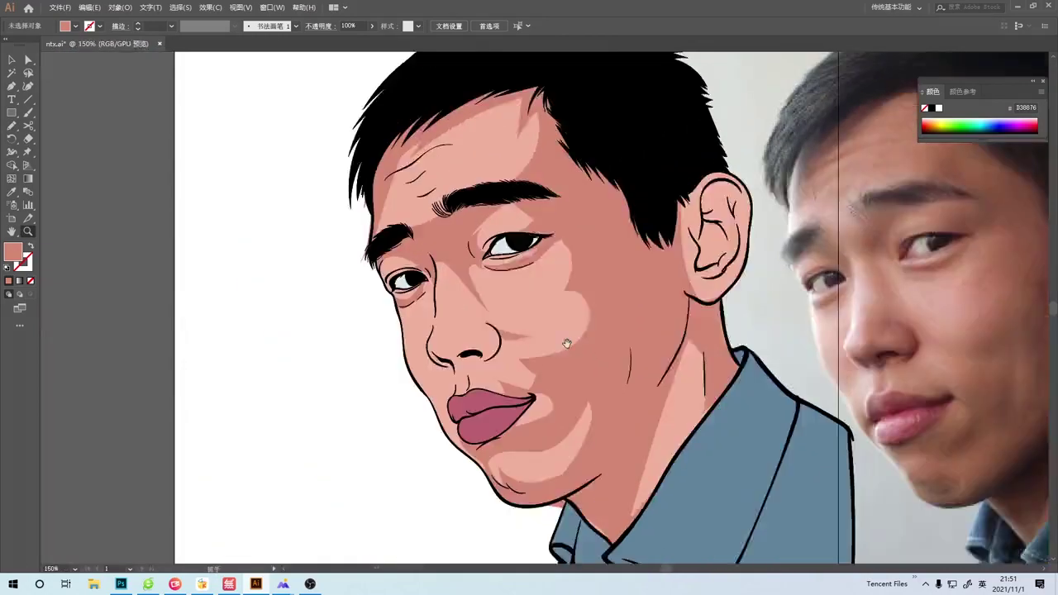
pyautogui.press('n')
pyautogui.scroll(3, 307, 433)
pyautogui.scroll(-3, 239, 270)
pyautogui.scroll(2, 464, 437)
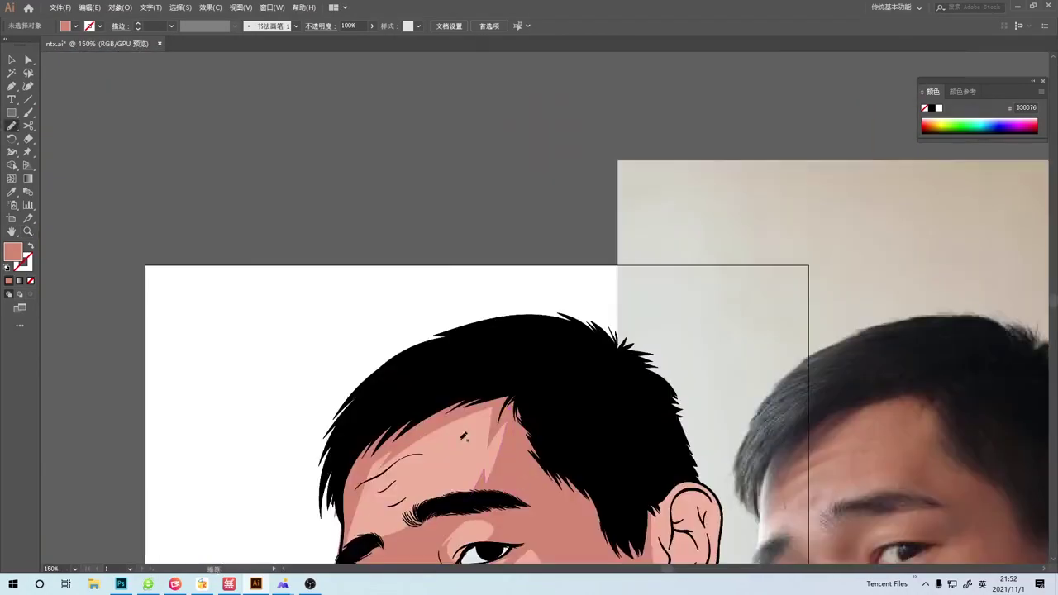
pyautogui.scroll(-3, 464, 437)
# Add a small shading stroke on the cheek, then zoom in on the cartoon face.
pyautogui.moveTo(414, 360); pyautogui.dragTo(349, 316)
pyautogui.scroll(3, 301, 283)
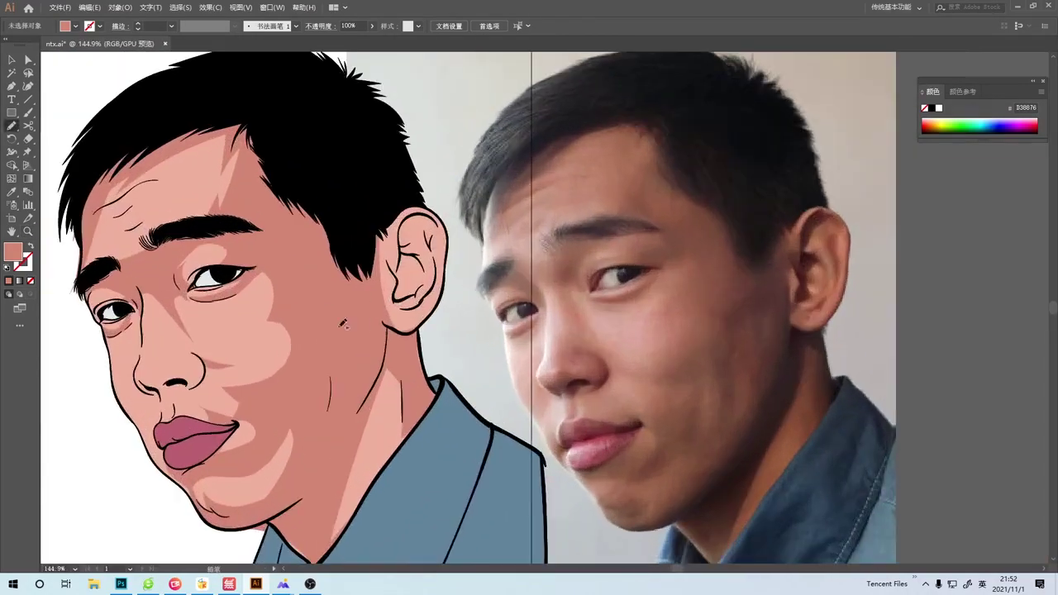
pyautogui.moveTo(273, 362); pyautogui.dragTo(274, 363)
pyautogui.press('z')
pyautogui.hotkey('ctrl', '1')
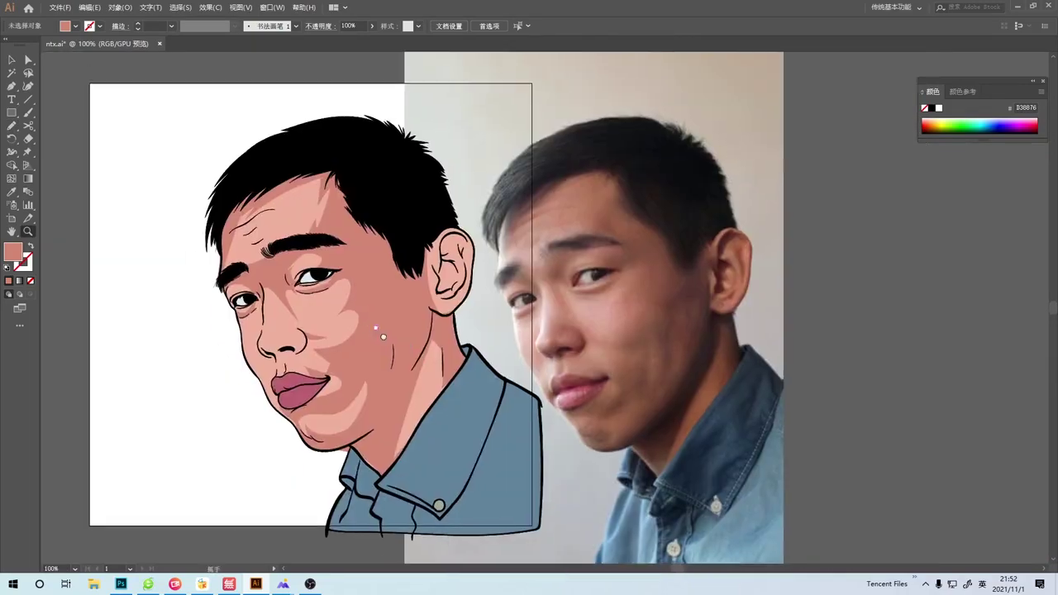
pyautogui.click(346, 300)
# Draw a shading shape beside the nose and compare the portrait with the photo.
pyautogui.press('n')
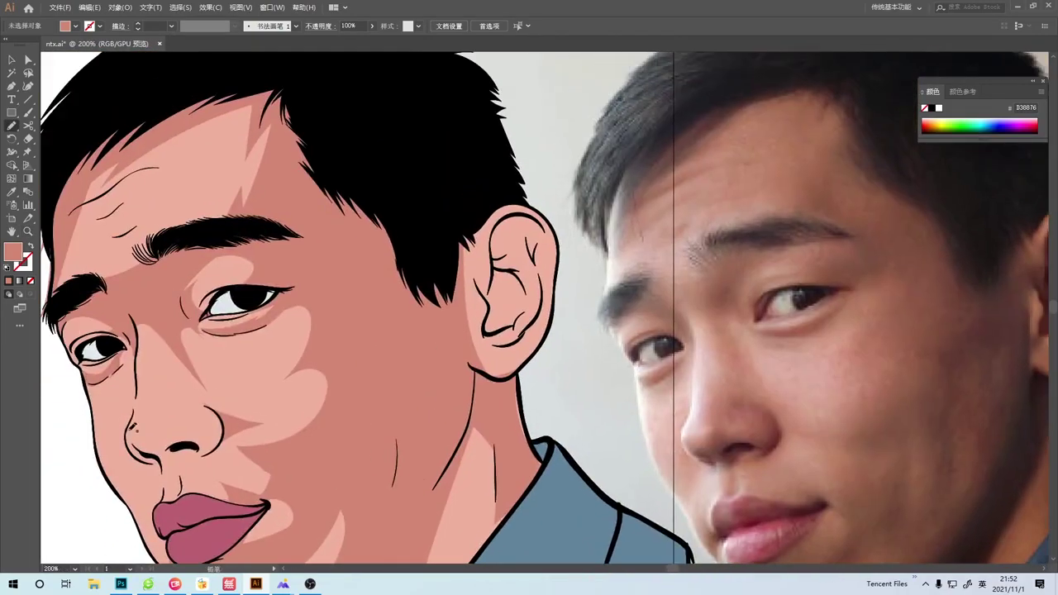
pyautogui.moveTo(219, 449); pyautogui.dragTo(207, 409)
pyautogui.press('z')
pyautogui.hotkey('ctrl', '1')
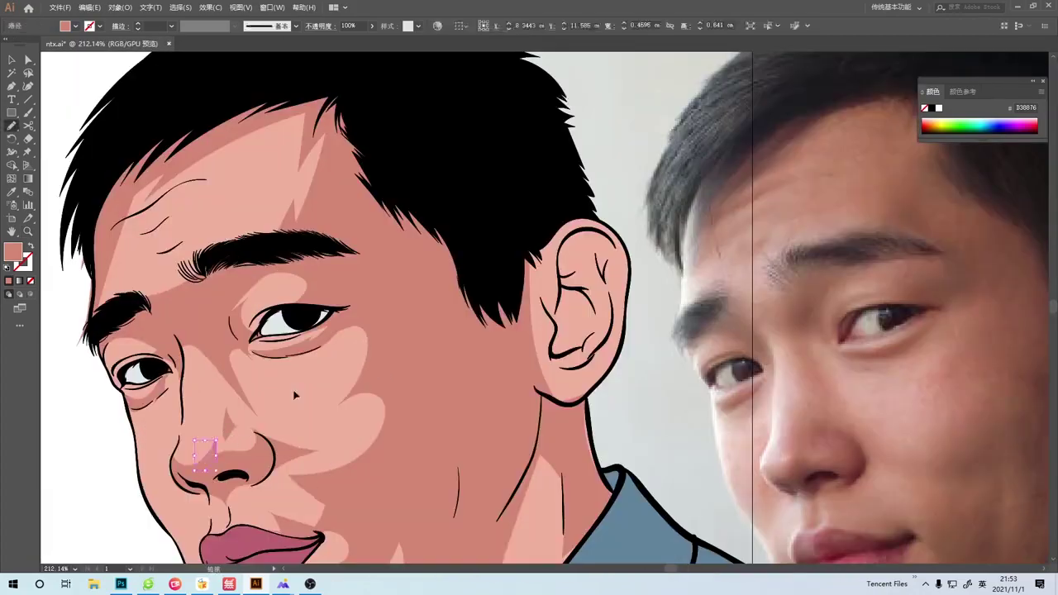
pyautogui.click(223, 349)
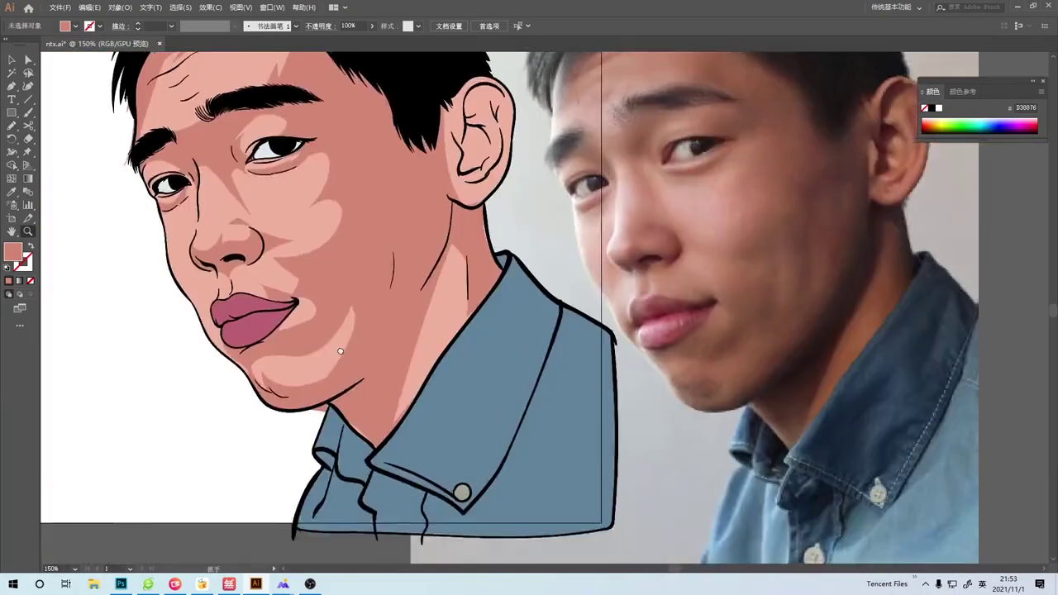
pyautogui.keyDown('alt'); pyautogui.click(340, 351); pyautogui.keyUp('alt')
pyautogui.moveTo(284, 368); pyautogui.dragTo(307, 378)
# Draw a shading shape on the cheek beside the lips and zoom in to check it.
pyautogui.press('n')
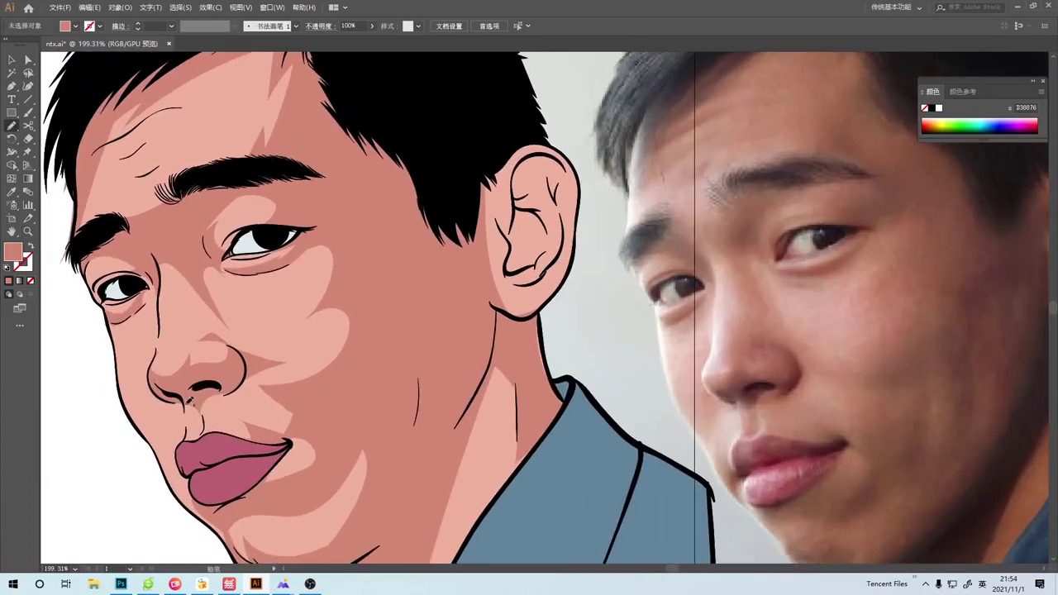
pyautogui.moveTo(209, 420); pyautogui.dragTo(229, 362)
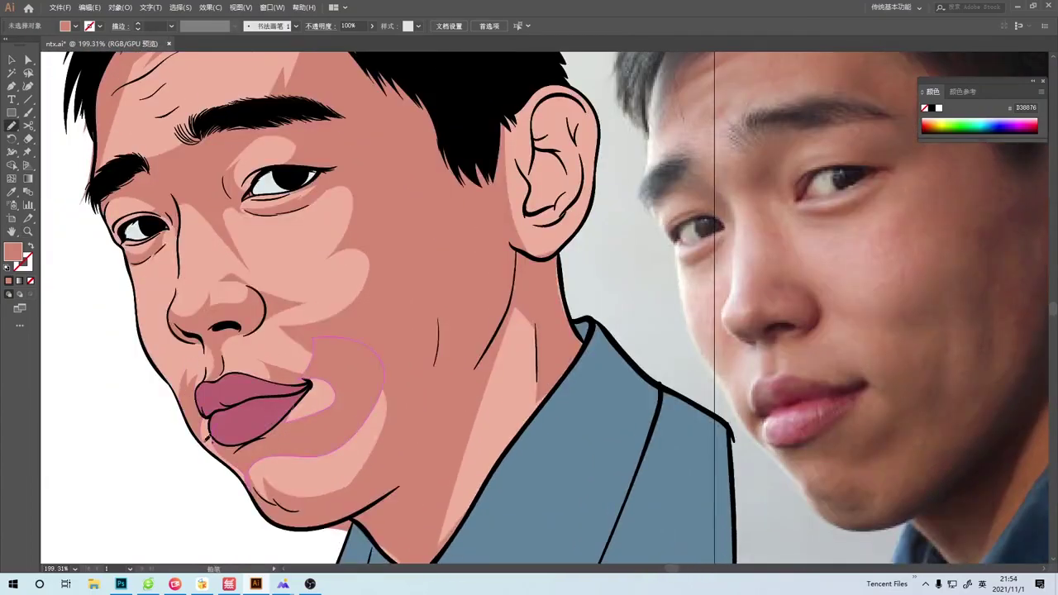
pyautogui.press('z')
pyautogui.keyDown('alt'); pyautogui.click(260, 388); pyautogui.keyUp('alt')
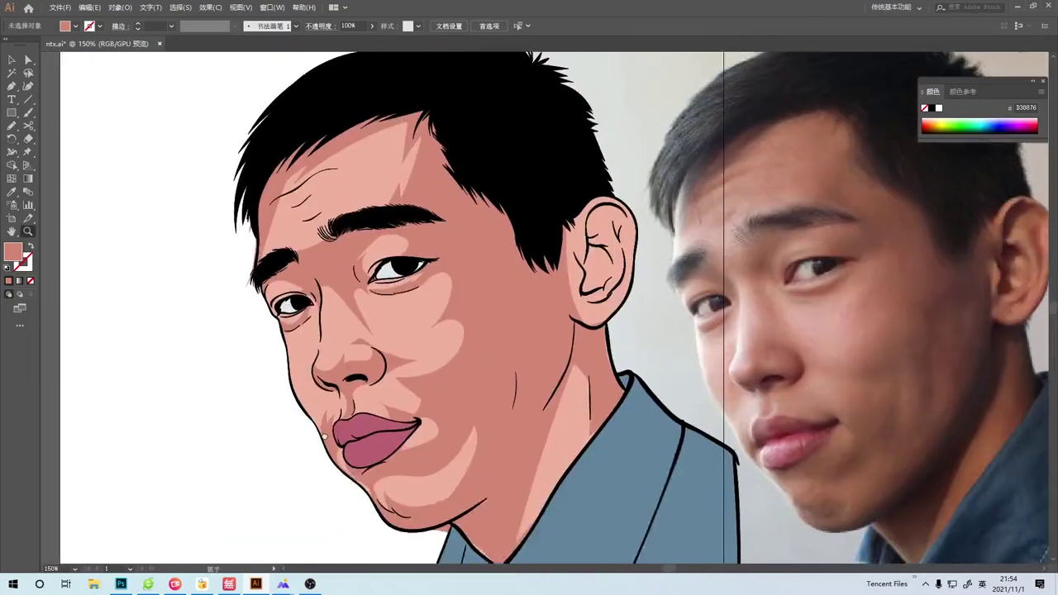
pyautogui.click(260, 388)
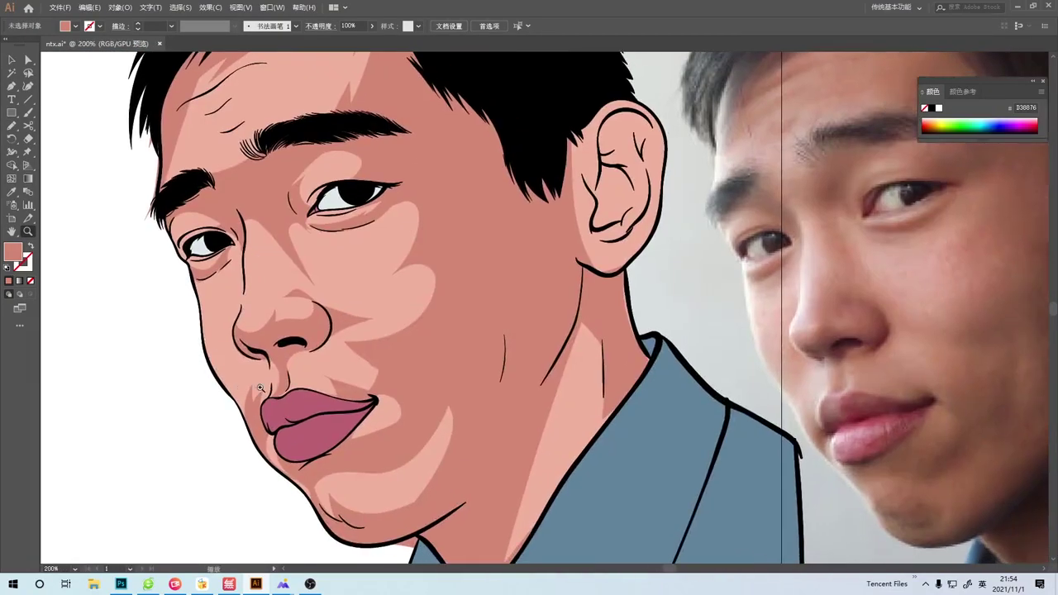
pyautogui.scroll(-3, 275, 279)
pyautogui.scroll(4, 330, 400)
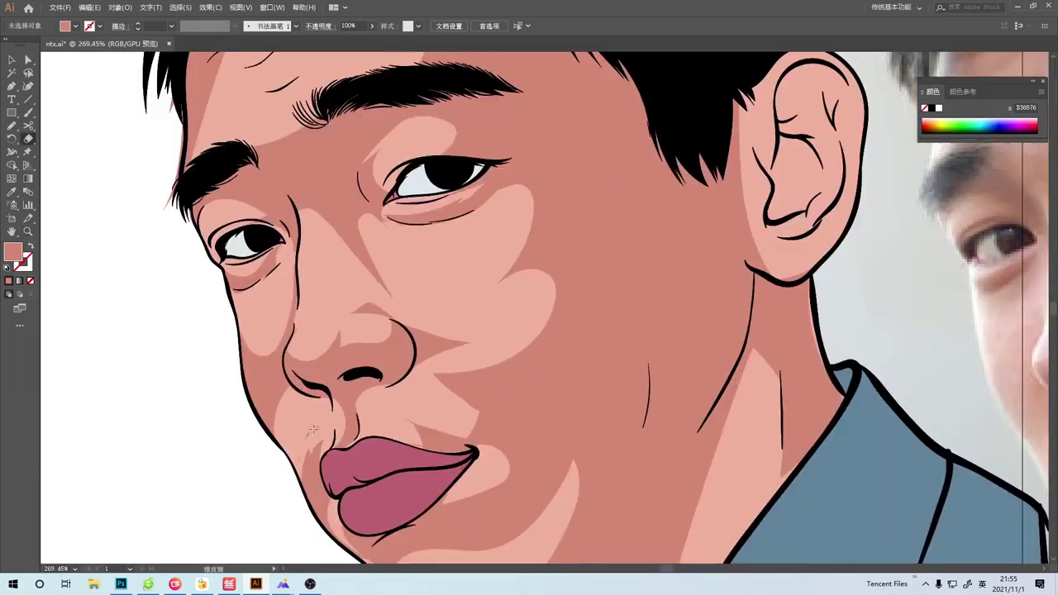
pyautogui.scroll(-3, 330, 399)
pyautogui.scroll(1, 439, 390)
pyautogui.scroll(2, 430, 364)
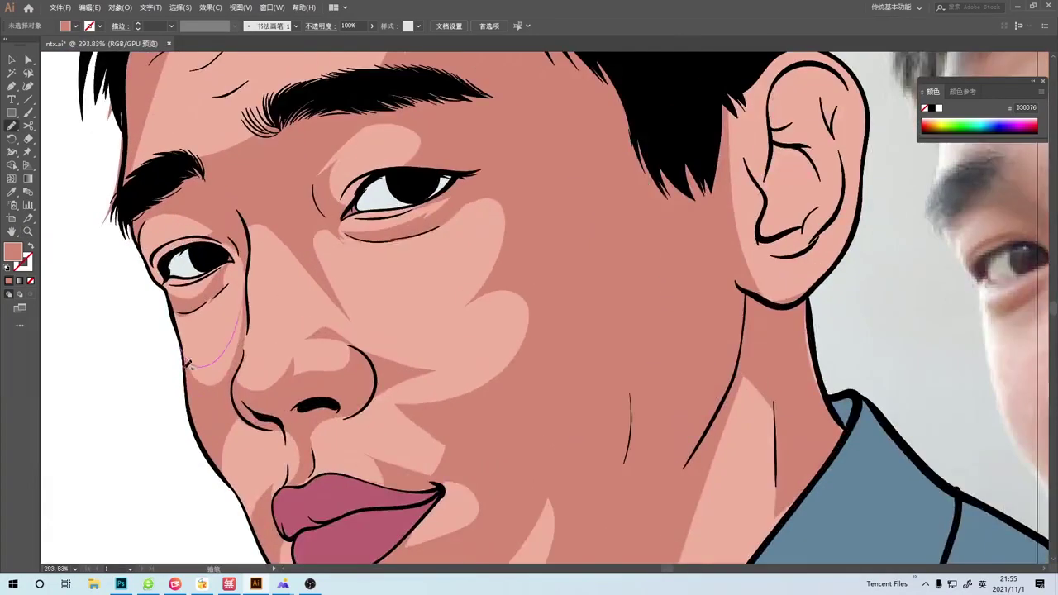
pyautogui.scroll(-1, 412, 336)
pyautogui.scroll(-1, 411, 336)
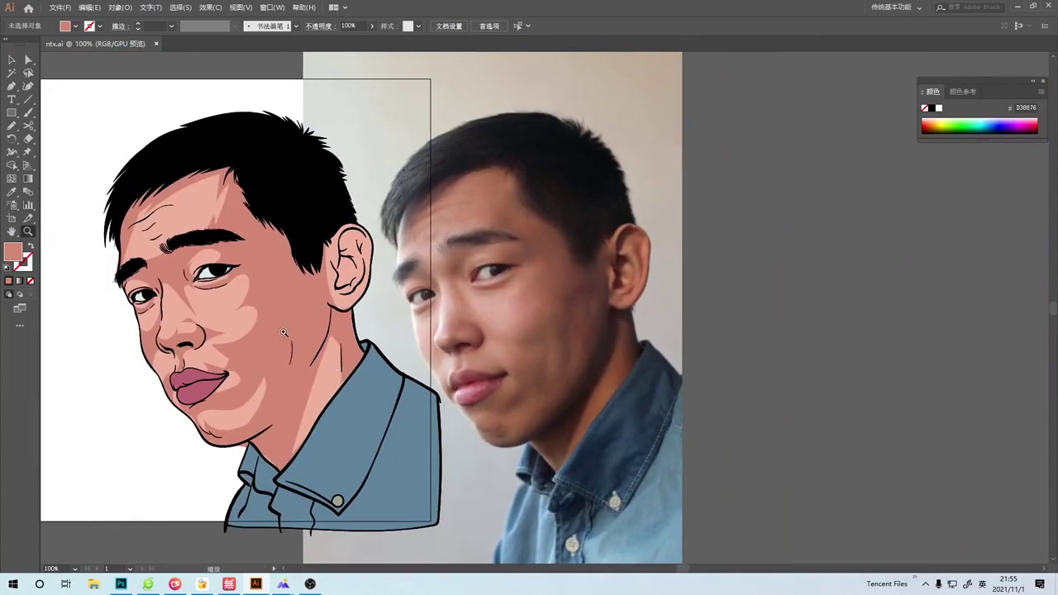
pyautogui.scroll(3, 124, 289)
pyautogui.scroll(1, 124, 289)
# Draw a shading stroke beside the left eye.
pyautogui.press('n')
pyautogui.press('z')
pyautogui.scroll(-4, 546, 361)
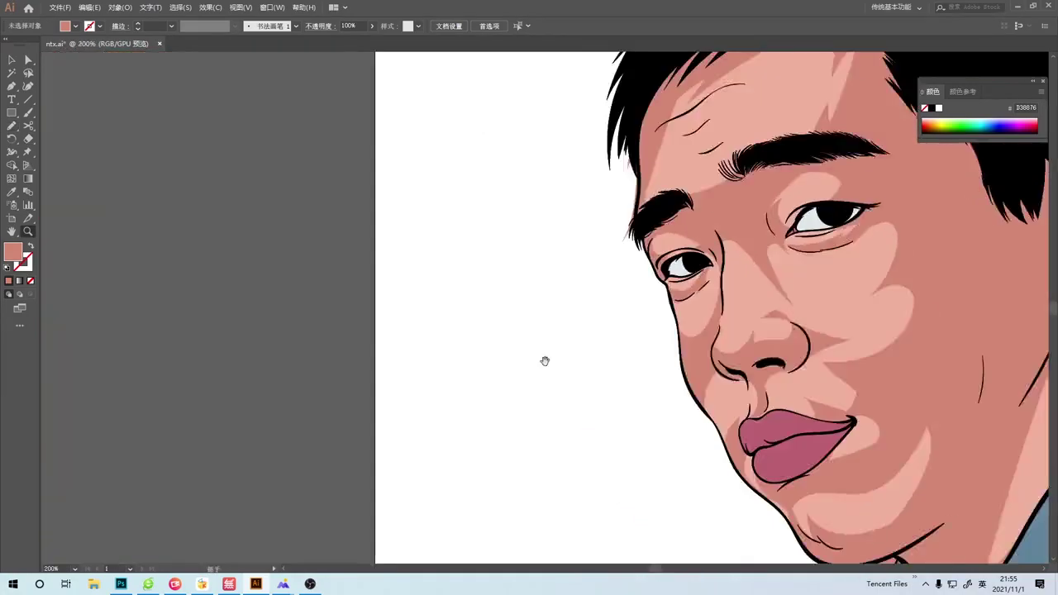
pyautogui.scroll(4, 546, 361)
pyautogui.scroll(-2, 580, 352)
pyautogui.scroll(-2, 581, 352)
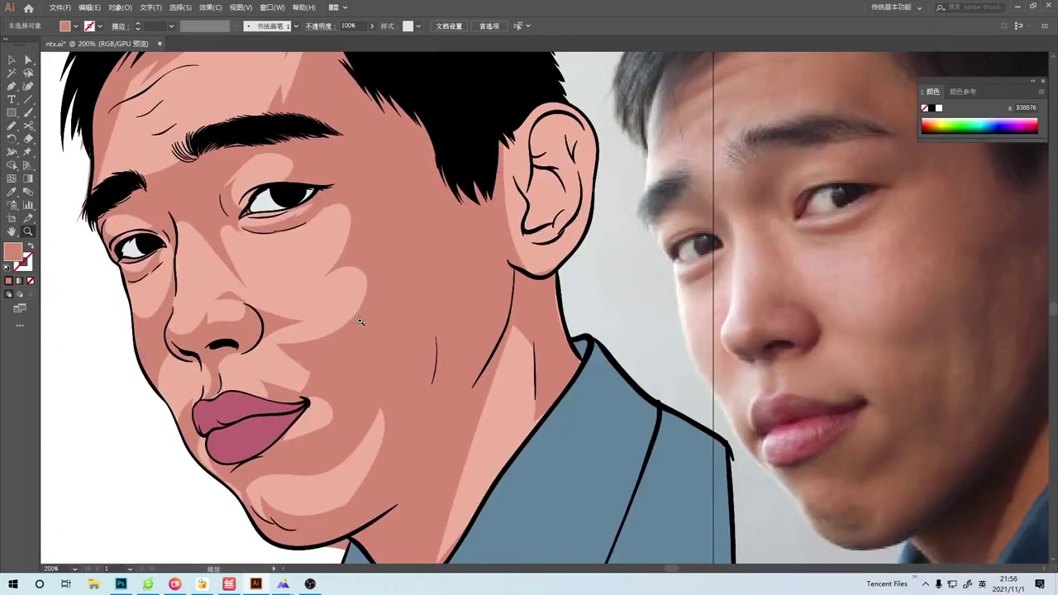
pyautogui.scroll(4, 362, 318)
pyautogui.press('n')
pyautogui.moveTo(281, 327); pyautogui.dragTo(239, 284)
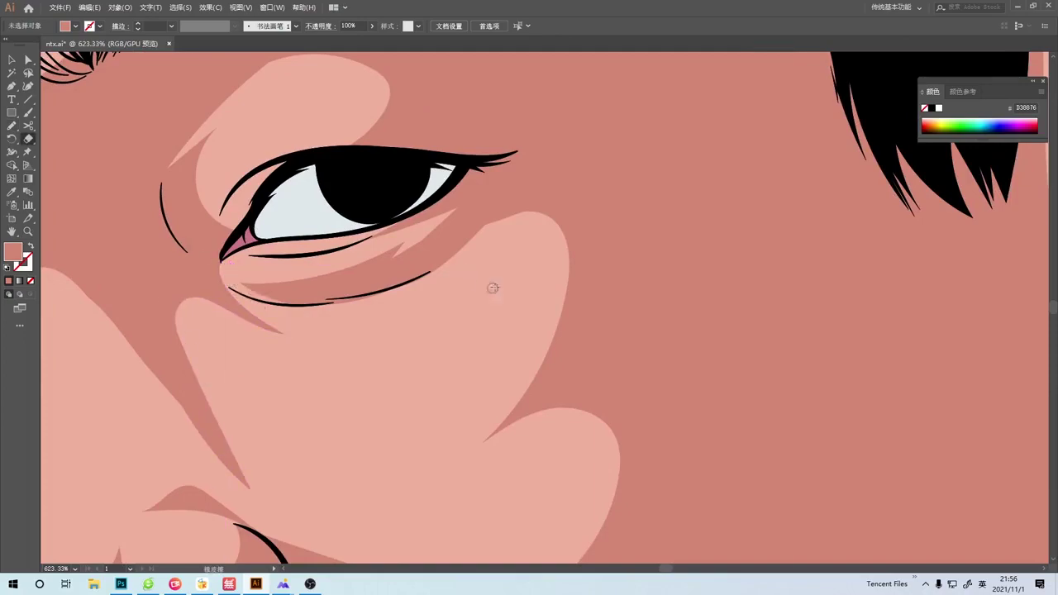
# Zoom out and review the shading around the eyes.
pyautogui.press('z')
pyautogui.scroll(-4, 493, 288)
pyautogui.scroll(4, 350, 394)
pyautogui.scroll(-1, 489, 424)
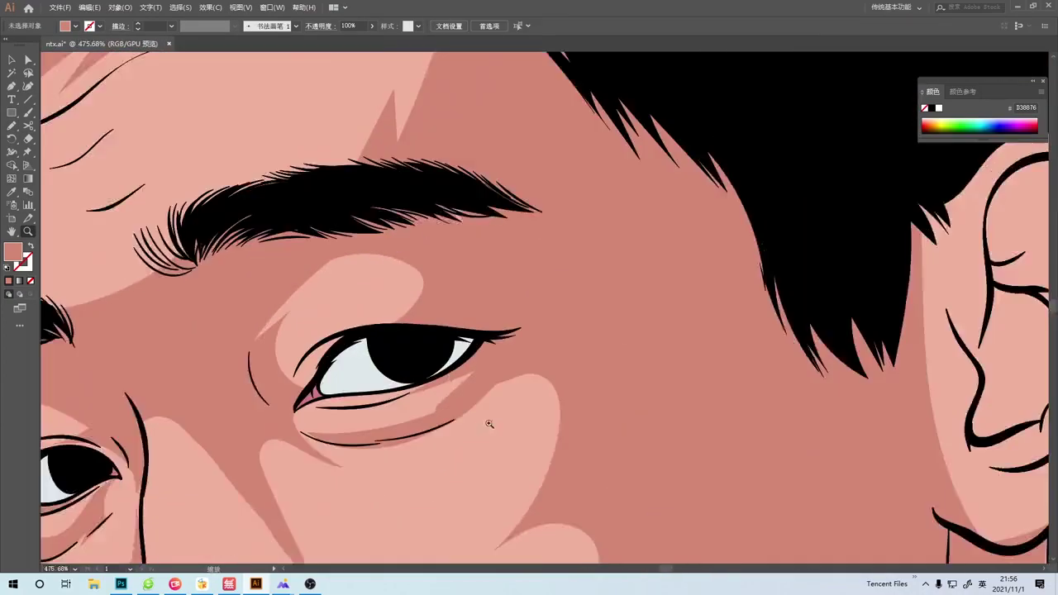
pyautogui.scroll(-1, 490, 424)
pyautogui.scroll(-3, 490, 424)
pyautogui.scroll(4, 538, 348)
pyautogui.scroll(-2, 586, 270)
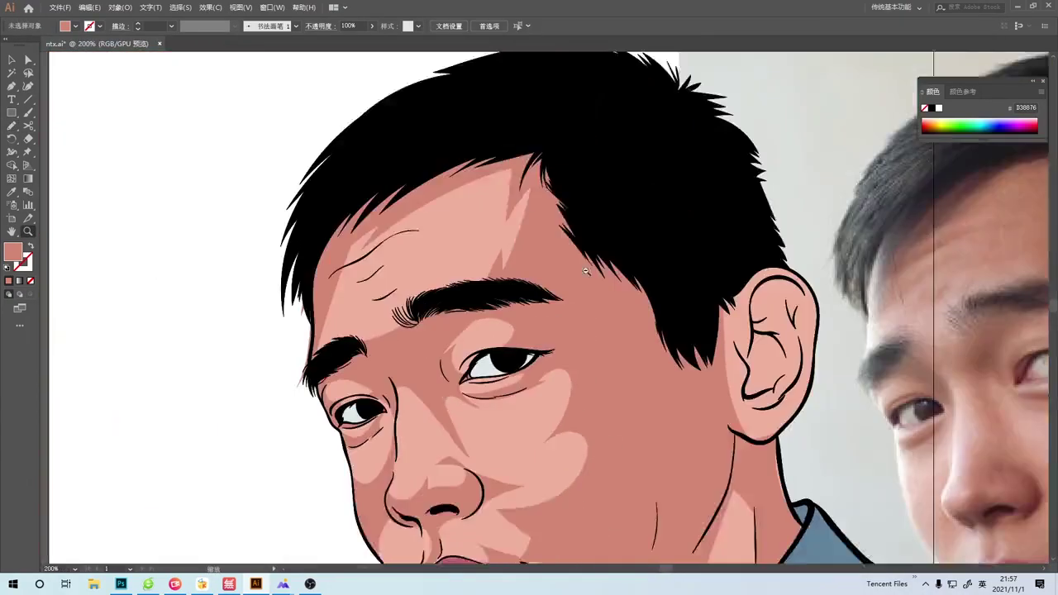
pyautogui.scroll(2, 414, 331)
pyautogui.scroll(-3, 279, 361)
pyautogui.scroll(3, 279, 361)
pyautogui.scroll(-3, 240, 263)
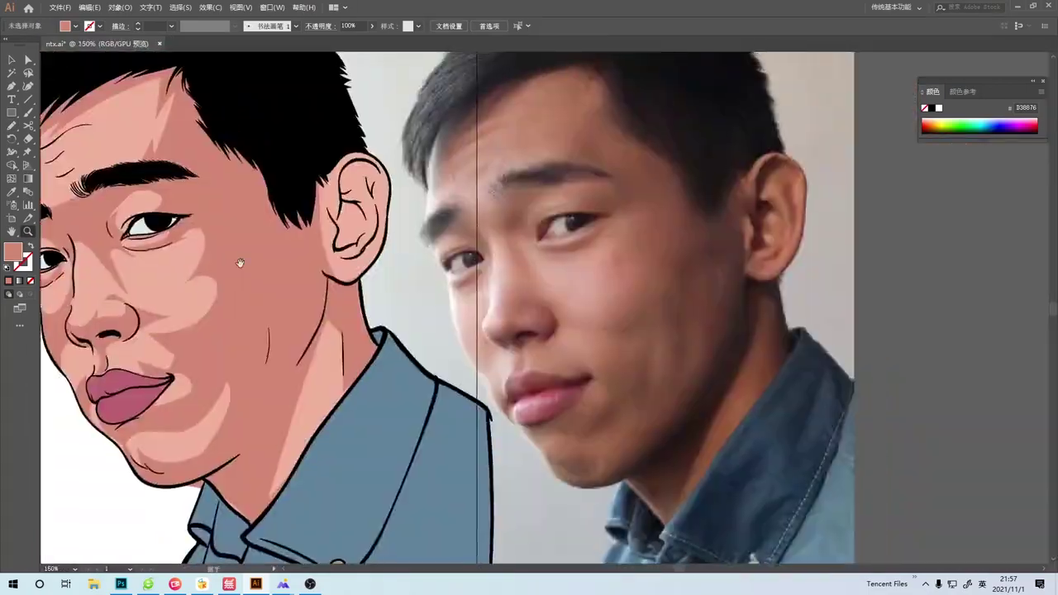
pyautogui.scroll(3, 240, 263)
# Draw a thin wrinkle line across the forehead and another cheek shading shape.
pyautogui.moveTo(280, 225); pyautogui.dragTo(312, 217)
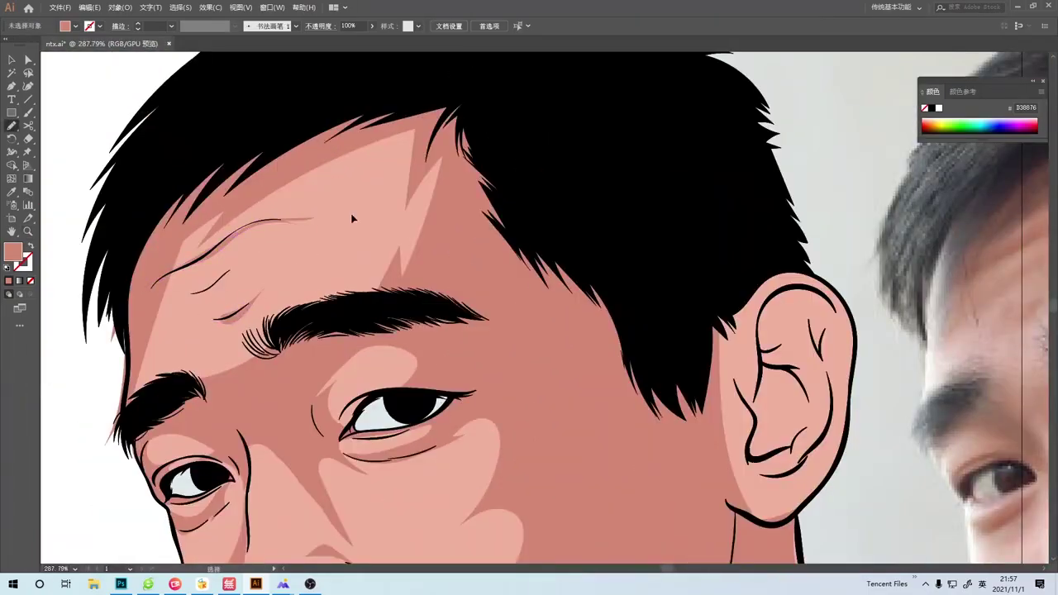
pyautogui.scroll(-4, 298, 230)
pyautogui.moveTo(248, 285); pyautogui.dragTo(267, 344)
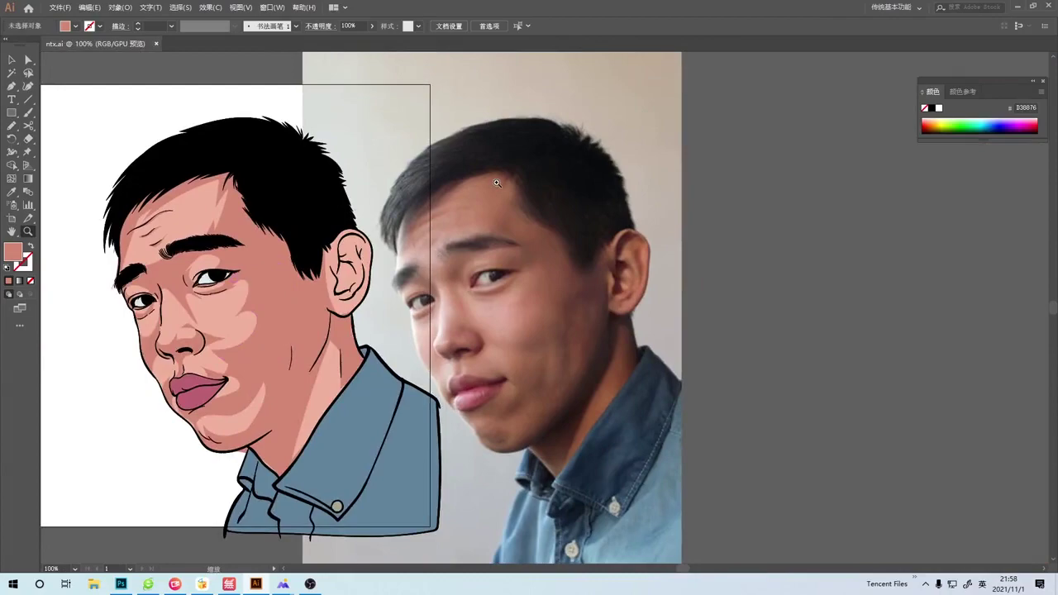
pyautogui.scroll(3, 186, 252)
pyautogui.scroll(-4, 186, 361)
pyautogui.scroll(1, 224, 318)
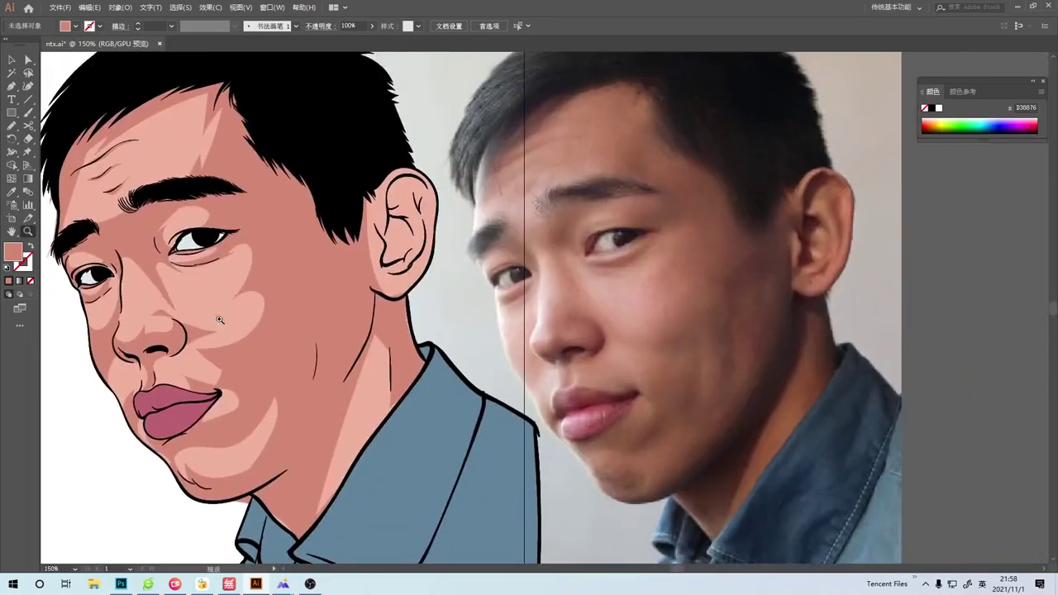
pyautogui.scroll(3, 223, 323)
# Add two darker shading shapes along the inner edge and bottom of the ear.
pyautogui.press('n')
pyautogui.scroll(-2, 223, 388)
pyautogui.scroll(2, 64, 507)
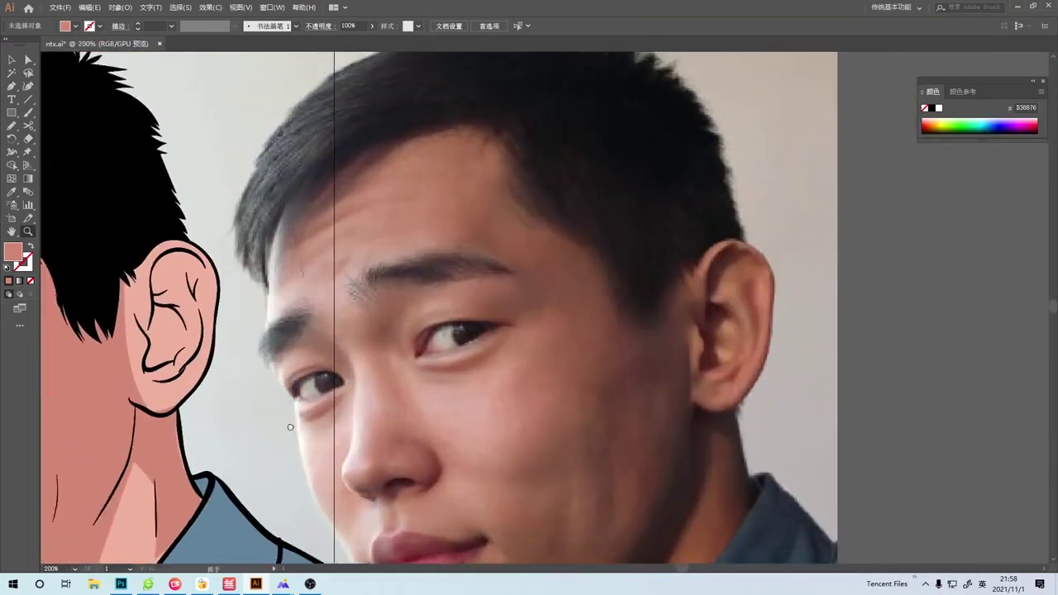
pyautogui.moveTo(91, 364); pyautogui.dragTo(106, 417)
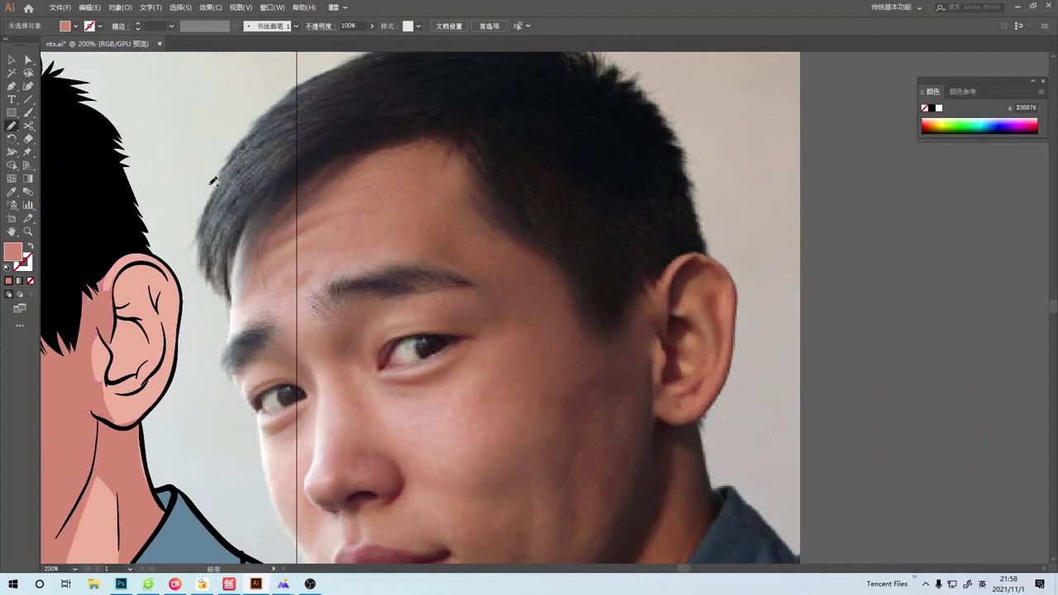
pyautogui.moveTo(199, 270); pyautogui.dragTo(224, 272)
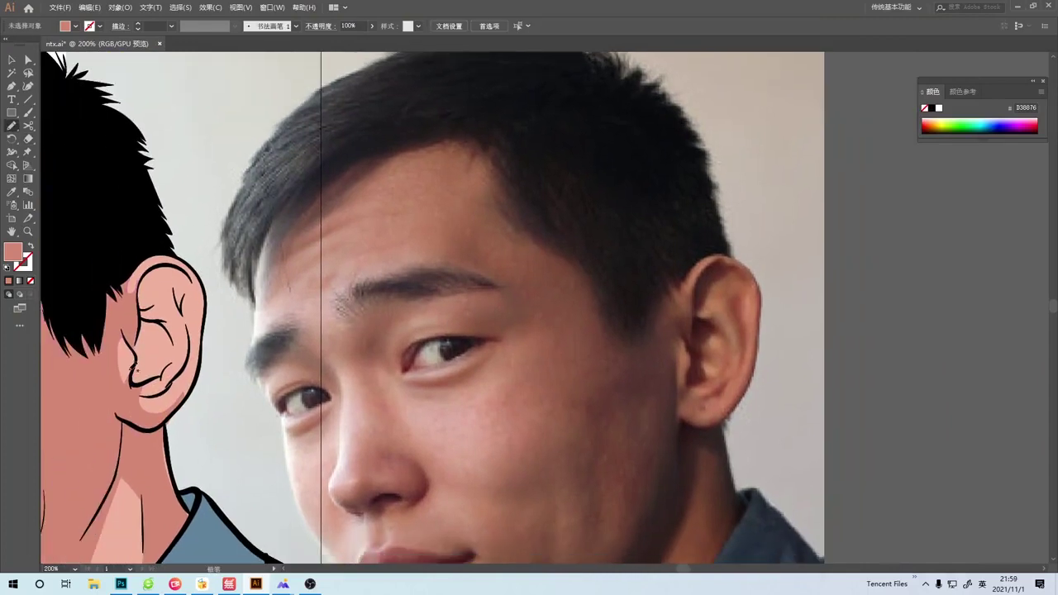
pyautogui.moveTo(169, 322); pyautogui.dragTo(128, 423)
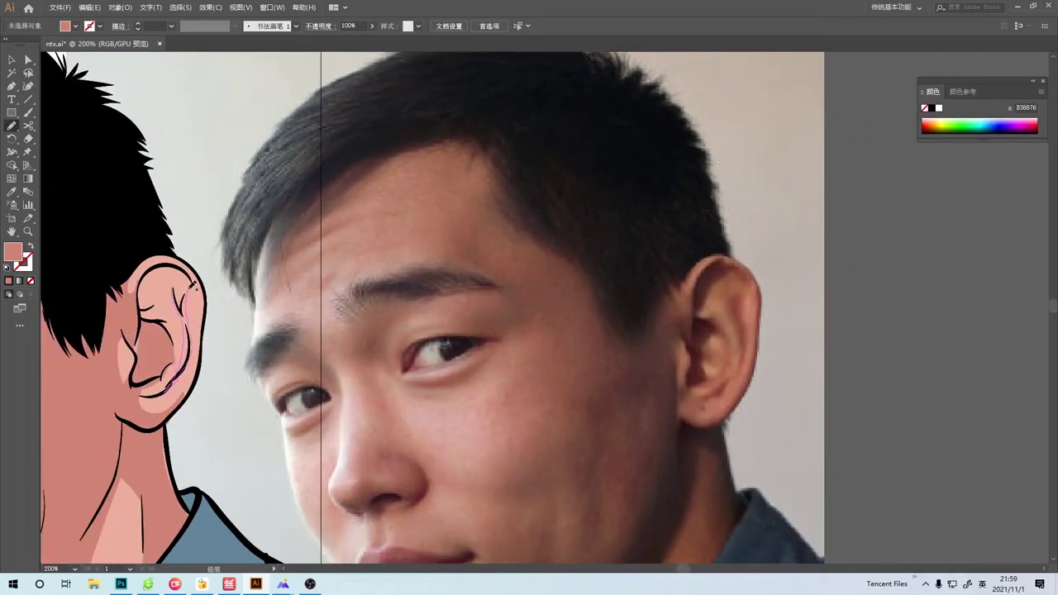
# Zoom out to the whole portrait and show the Layers panel, moved aside.
pyautogui.press('z')
pyautogui.scroll(-1, 212, 351)
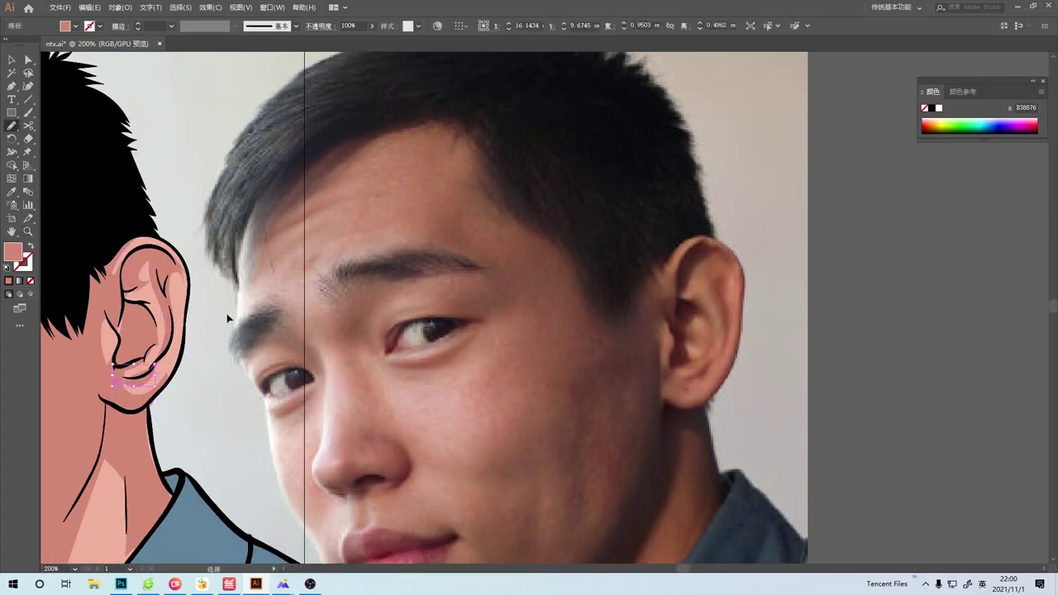
pyautogui.hotkey('ctrl', '1')
pyautogui.hscroll(2, 412, 319)
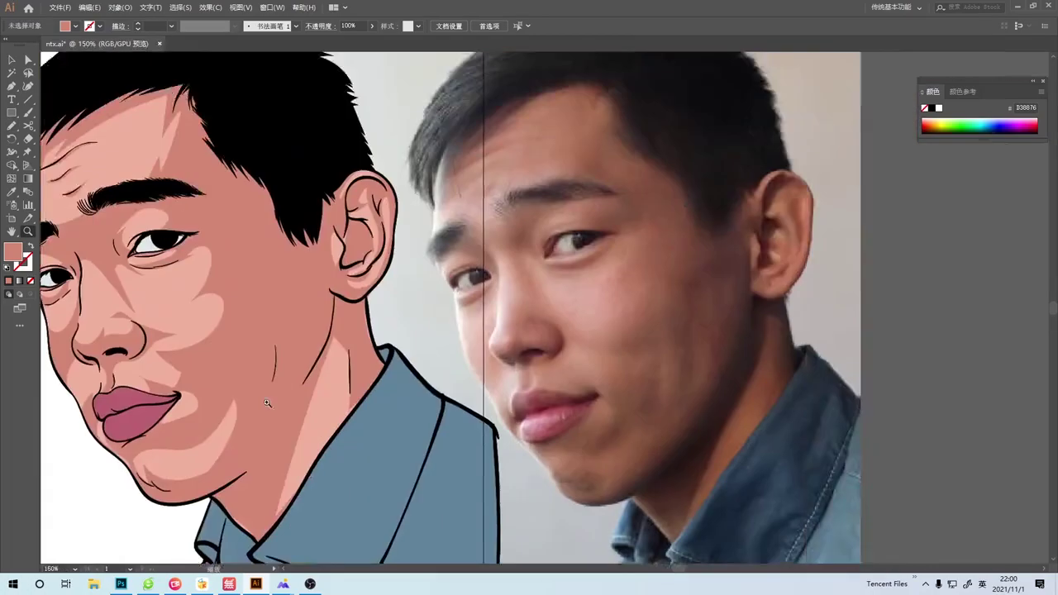
pyautogui.press('F7')
pyautogui.press('i')
pyautogui.moveTo(720, 104); pyautogui.dragTo(836, 98)
# Draw a brush shading outline under the eyebrow.
pyautogui.press('b')
pyautogui.scroll(3, 414, 314)
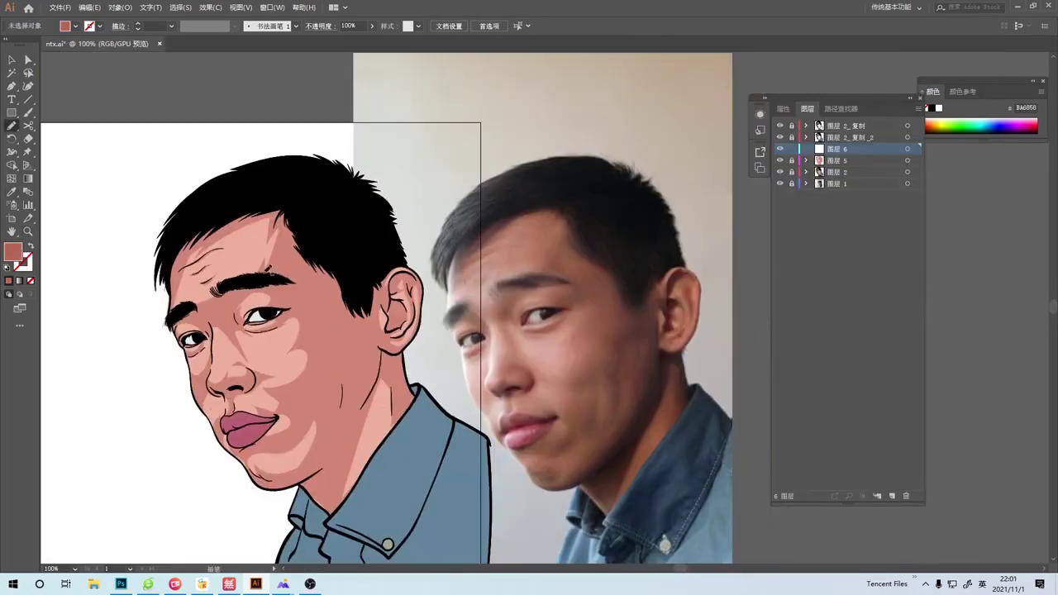
pyautogui.scroll(3, 419, 288)
pyautogui.scroll(-1, 331, 298)
pyautogui.moveTo(139, 310); pyautogui.dragTo(157, 342)
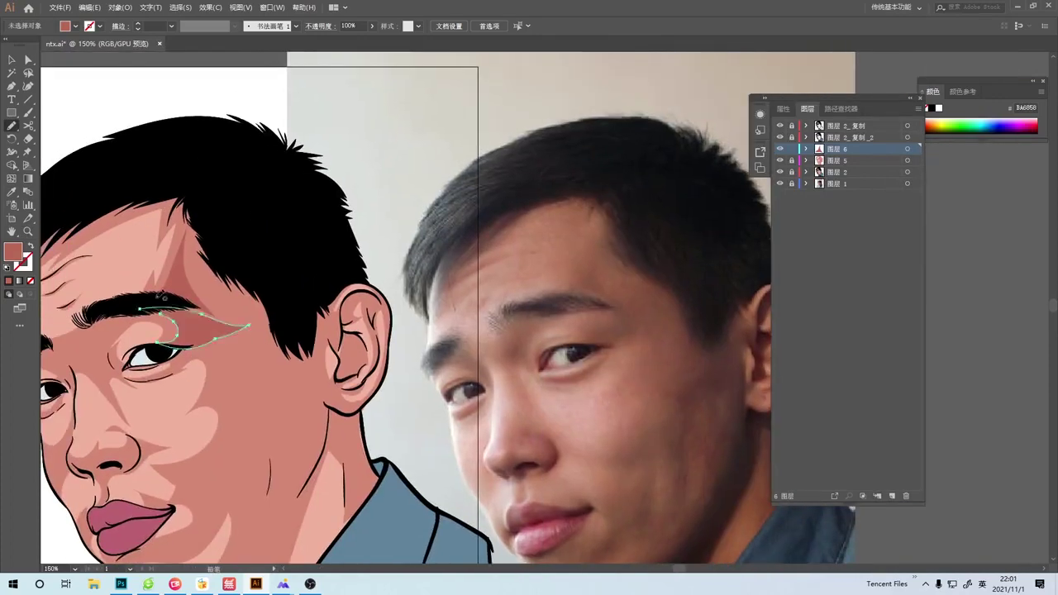
pyautogui.moveTo(325, 254); pyautogui.dragTo(381, 260)
pyautogui.keyDown('alt'); pyautogui.scroll(-2, 229, 201); pyautogui.keyUp('alt')
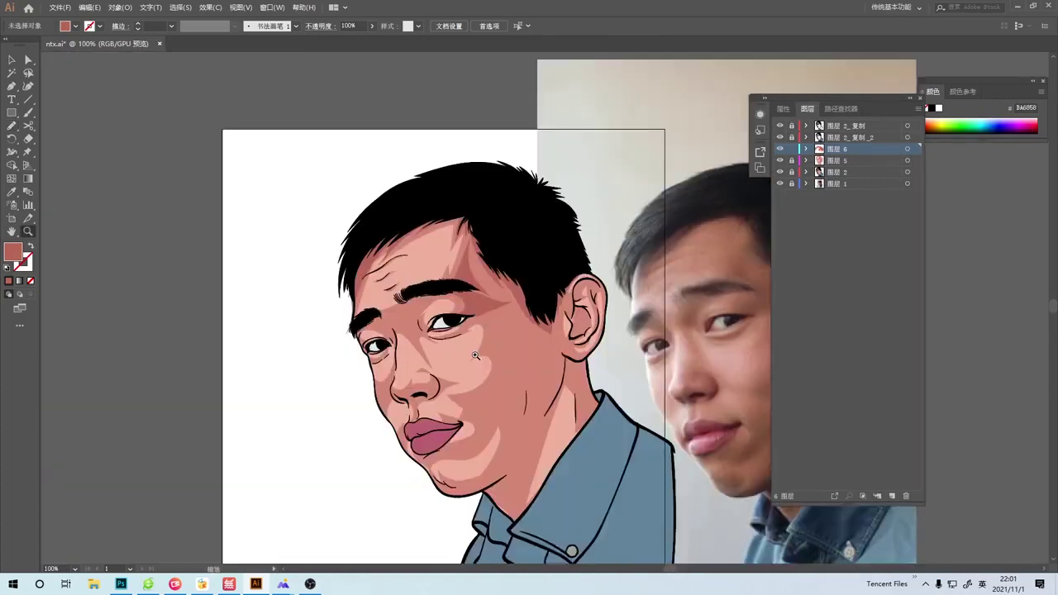
pyautogui.keyDown('alt'); pyautogui.scroll(2, 240, 304); pyautogui.keyUp('alt')
# Draw closed shadow shapes along the nose bridge and beside the eye corner.
pyautogui.moveTo(195, 321); pyautogui.dragTo(196, 324)
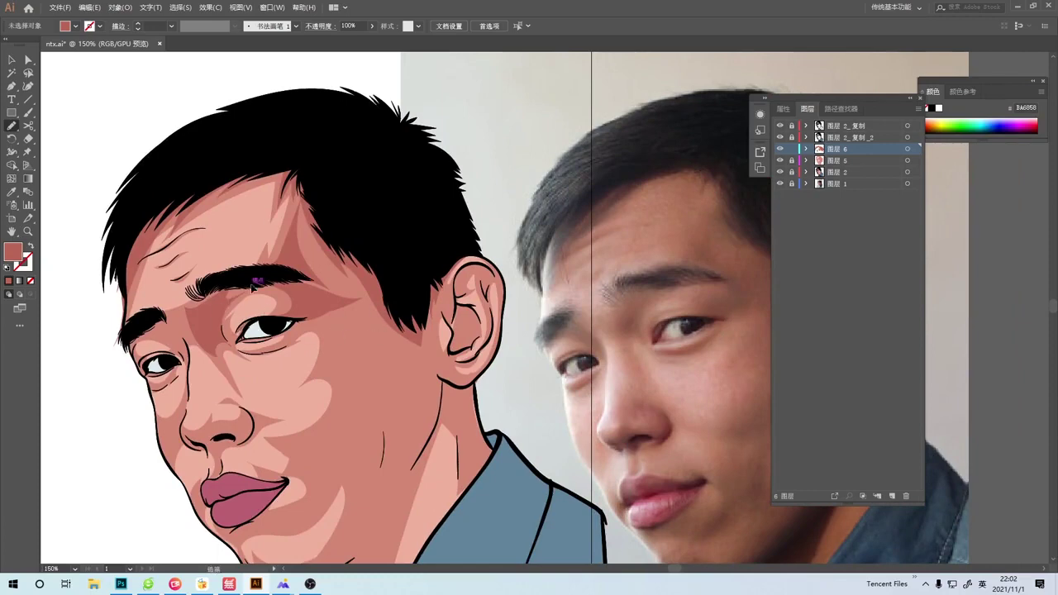
pyautogui.moveTo(169, 325); pyautogui.dragTo(178, 333)
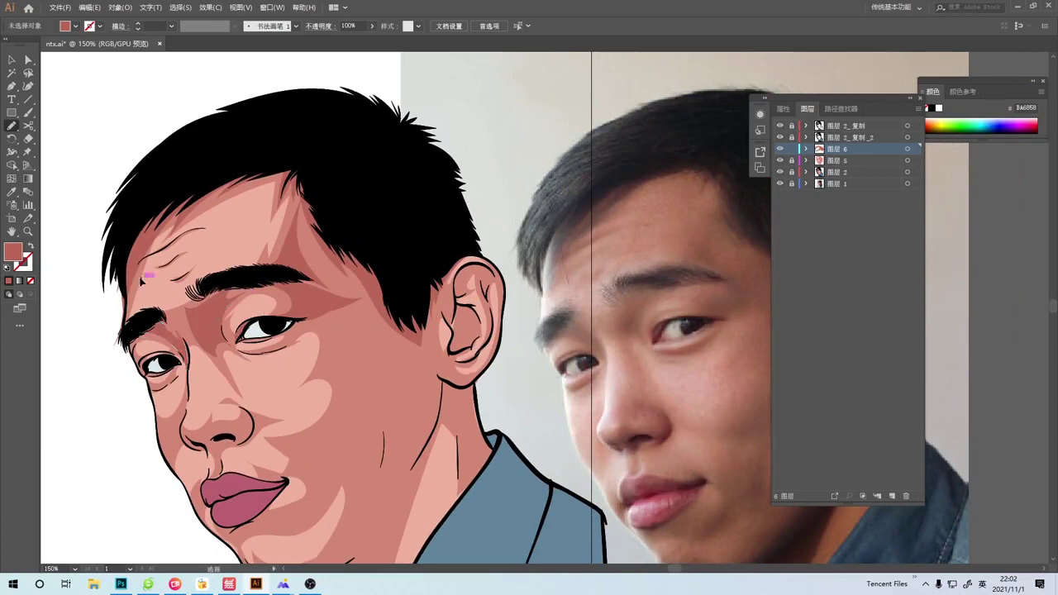
pyautogui.scroll(5, 247, 354)
pyautogui.moveTo(190, 502); pyautogui.dragTo(192, 519)
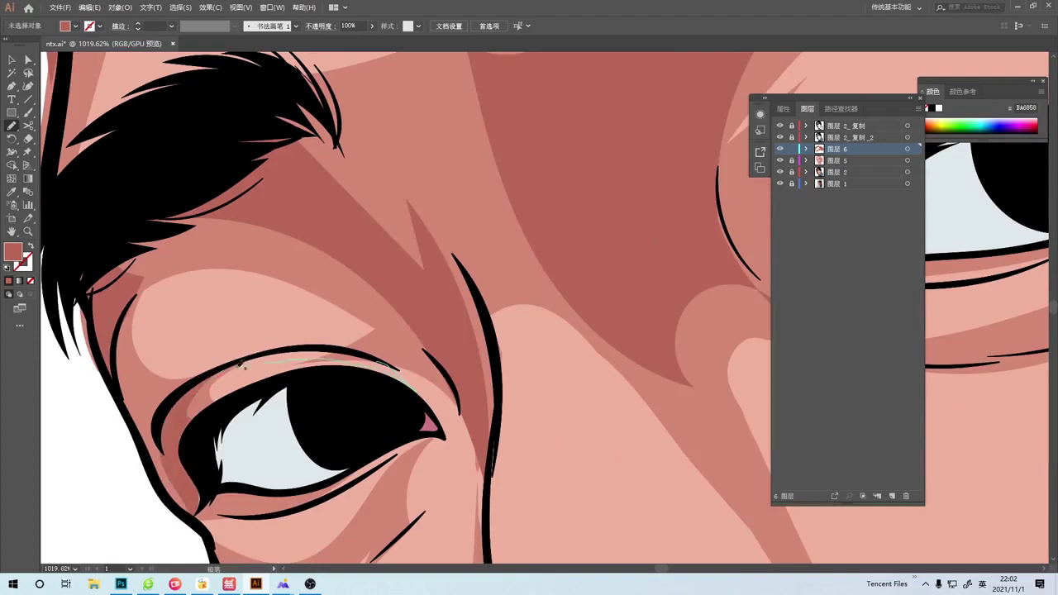
pyautogui.scroll(-3, 454, 406)
pyautogui.scroll(-2, 366, 409)
pyautogui.scroll(2, 197, 380)
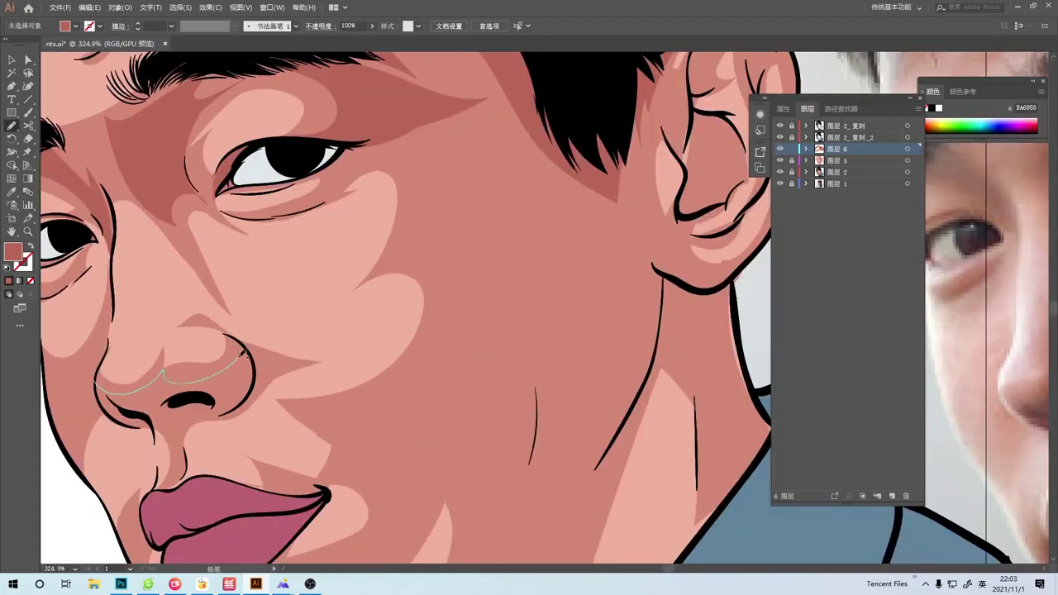
pyautogui.scroll(-3, 211, 360)
pyautogui.scroll(3, 331, 372)
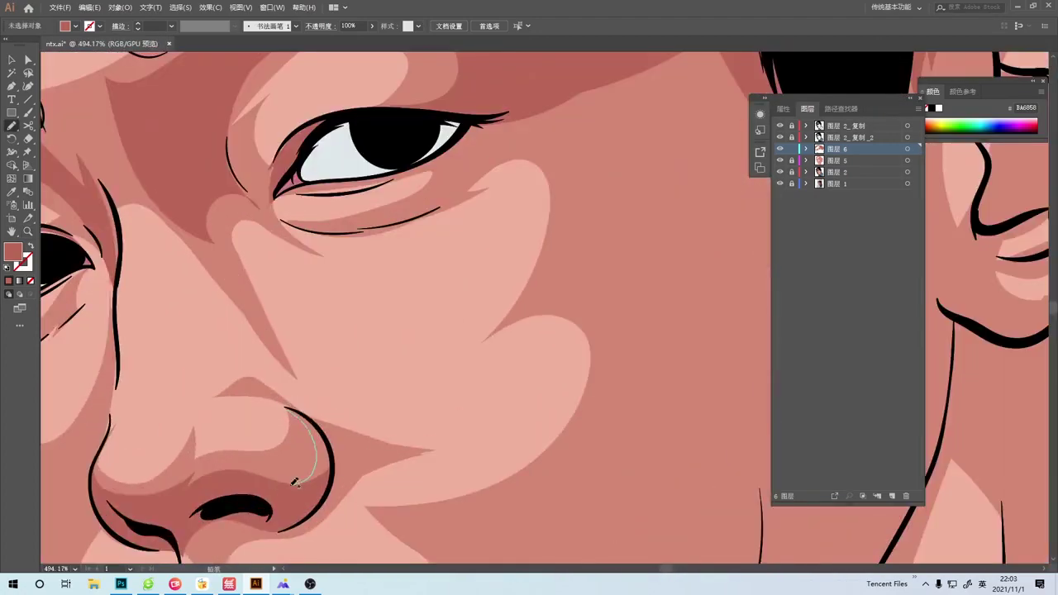
pyautogui.scroll(-2, 468, 375)
pyautogui.scroll(-2, 468, 376)
pyautogui.scroll(4, 223, 335)
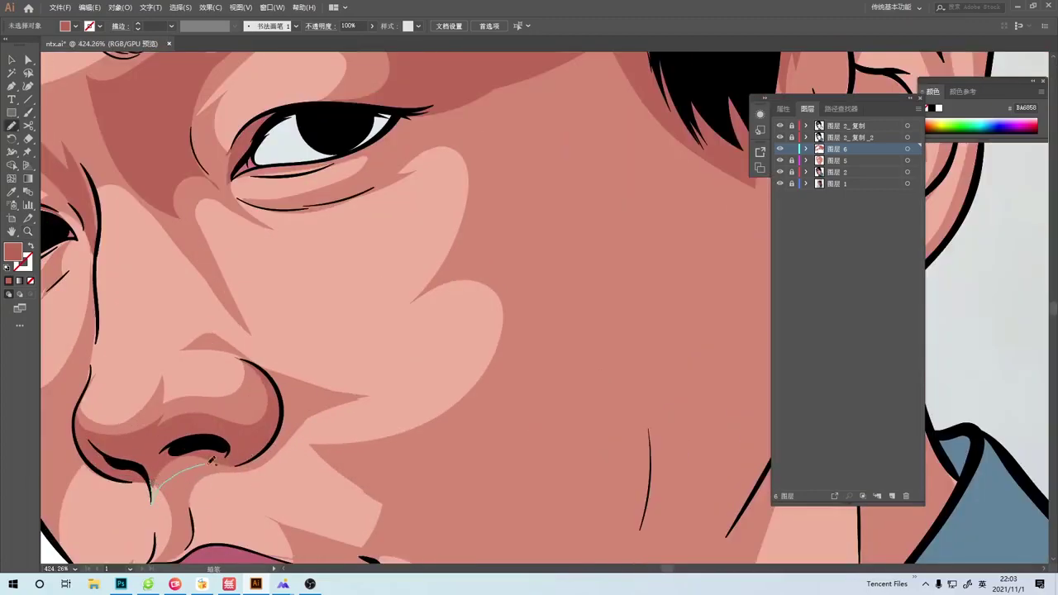
pyautogui.scroll(-3, 508, 350)
pyautogui.scroll(2, 390, 448)
pyautogui.scroll(5, 278, 385)
# Zoom in on the side of the face and add a thin shading stroke under the eye.
pyautogui.press('n')
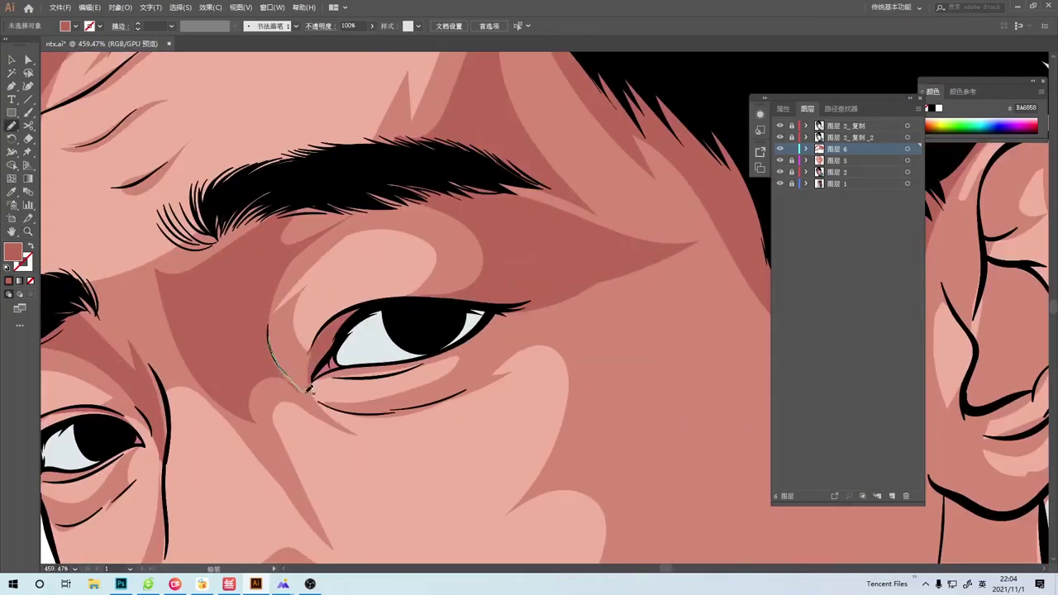
pyautogui.scroll(-4, 278, 385)
pyautogui.scroll(4, 188, 451)
pyautogui.scroll(-4, 188, 450)
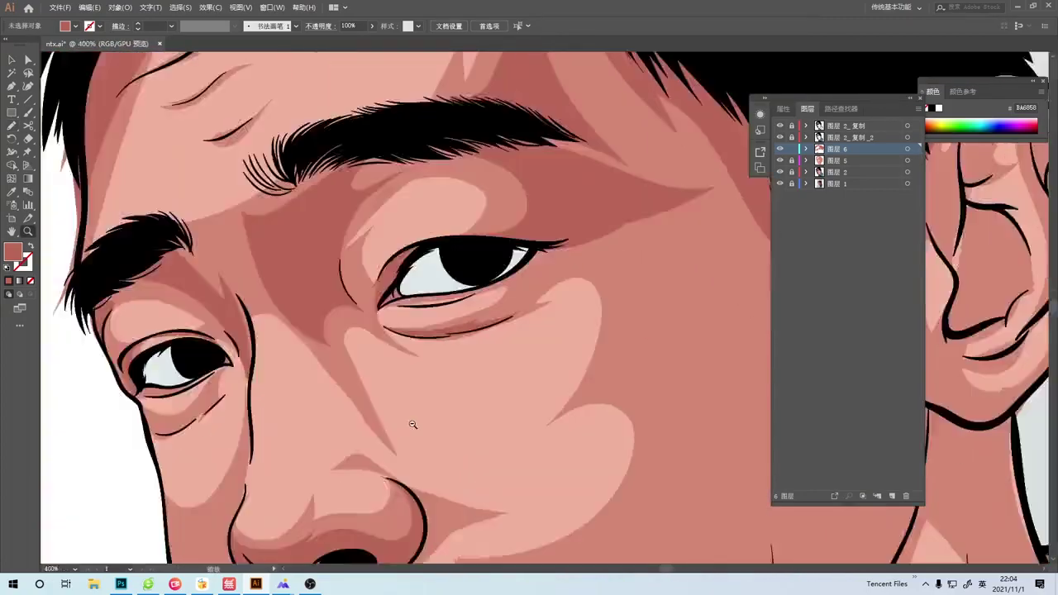
pyautogui.scroll(1, 330, 372)
pyautogui.press('z')
pyautogui.click(472, 329)
pyautogui.scroll(-2, 472, 329)
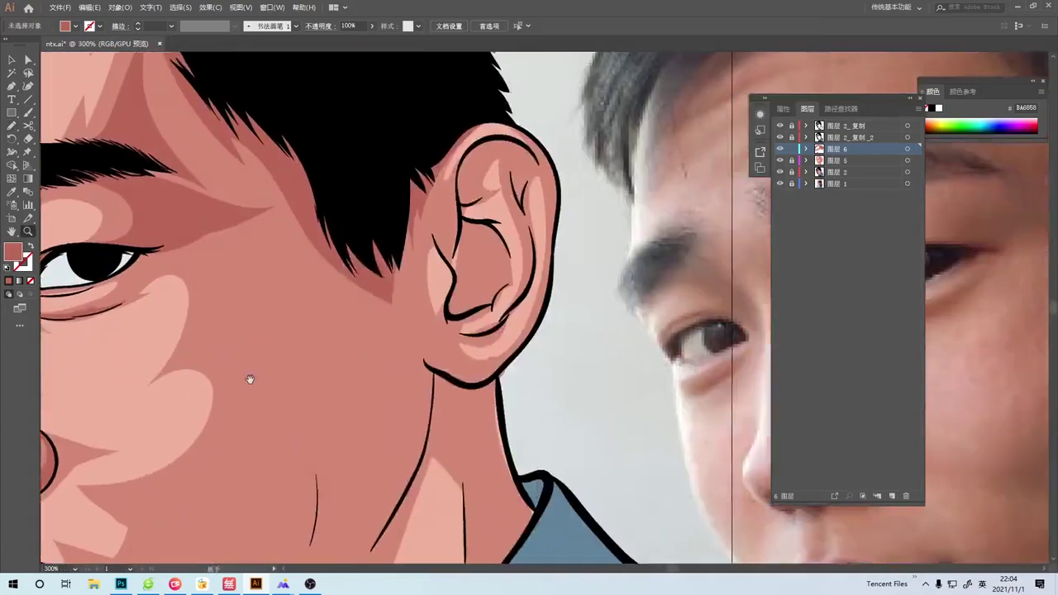
pyautogui.scroll(5, 249, 378)
pyautogui.press('n')
pyautogui.moveTo(289, 310); pyautogui.dragTo(187, 417)
pyautogui.scroll(-5, 271, 413)
pyautogui.scroll(6, 330, 376)
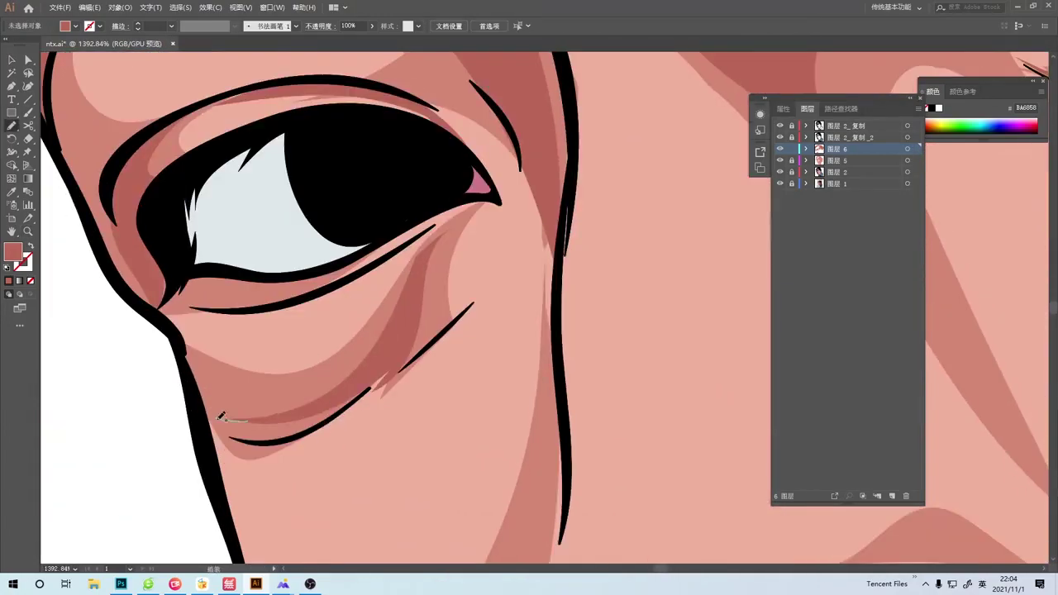
pyautogui.press('z')
pyautogui.scroll(-6, 471, 344)
# Draw a darker skin shadow shape along the neck with the Pencil.
pyautogui.scroll(-1, 469, 406)
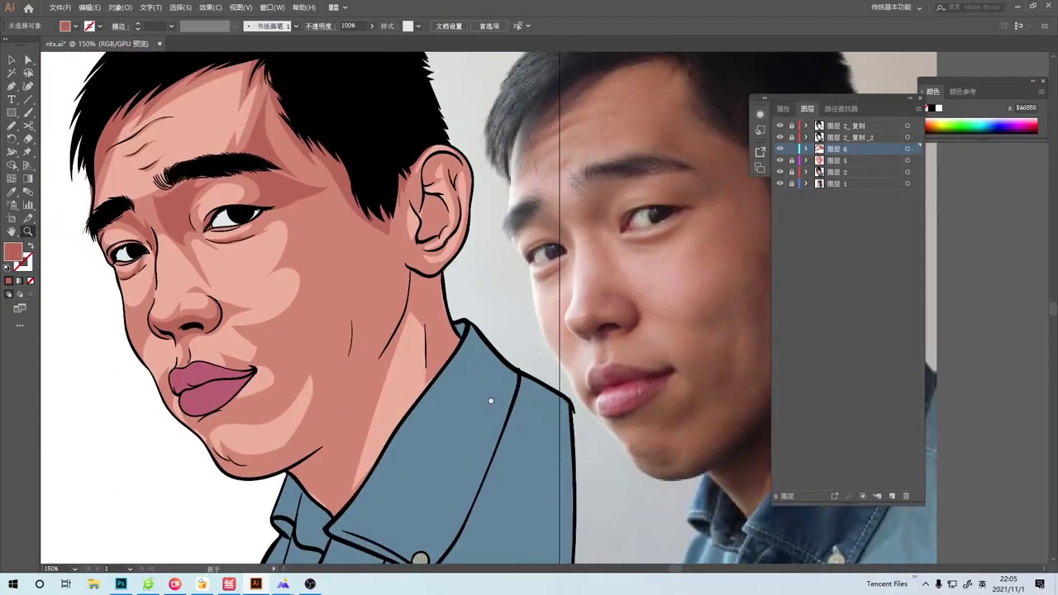
pyautogui.scroll(1, 331, 417)
pyautogui.press('n')
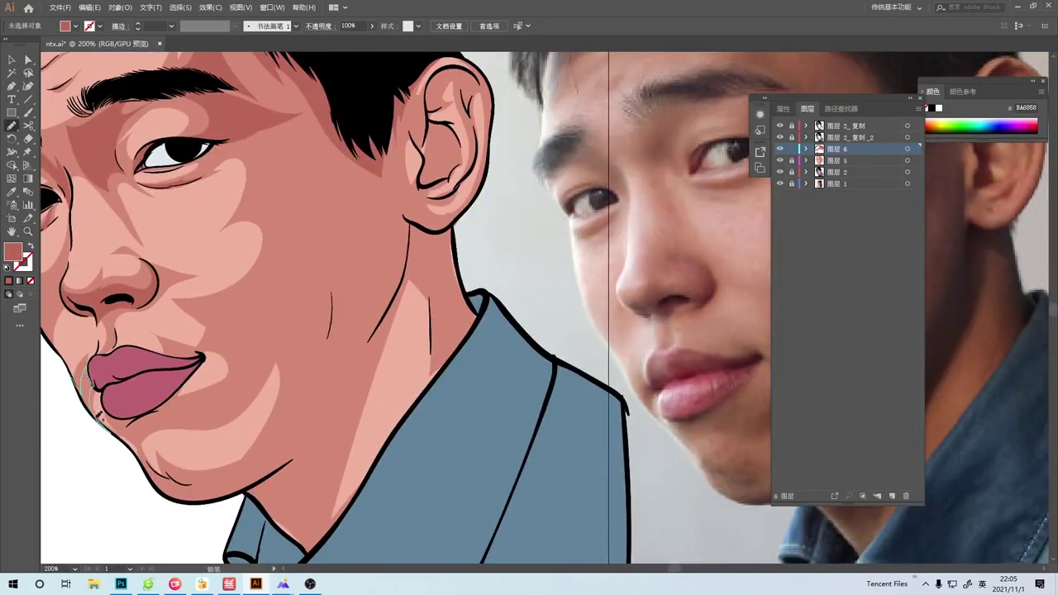
pyautogui.scroll(-2, 137, 426)
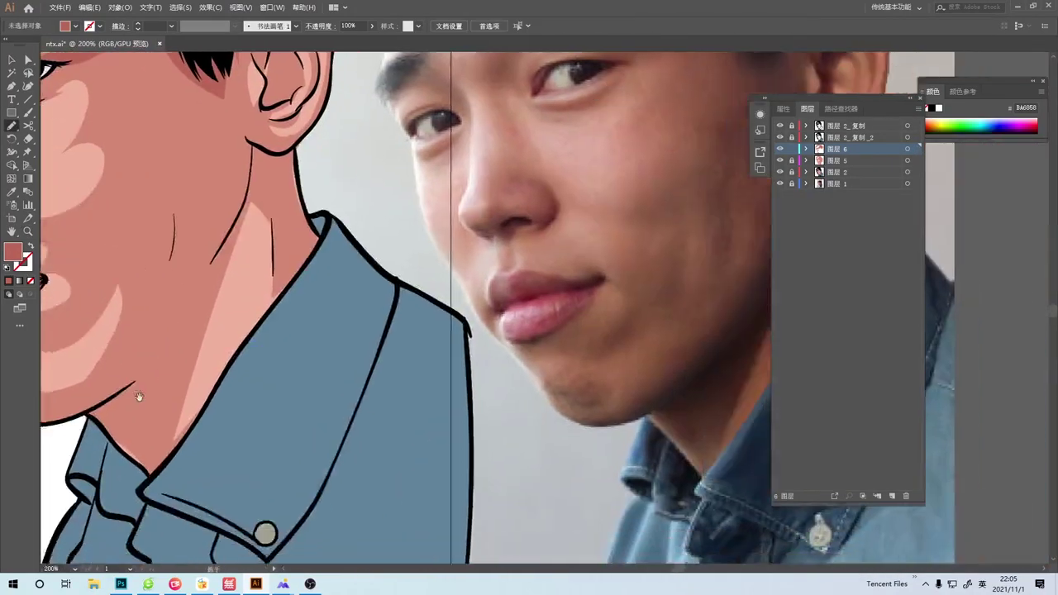
pyautogui.scroll(1, 141, 397)
pyautogui.scroll(2, 310, 463)
pyautogui.scroll(-1, 265, 212)
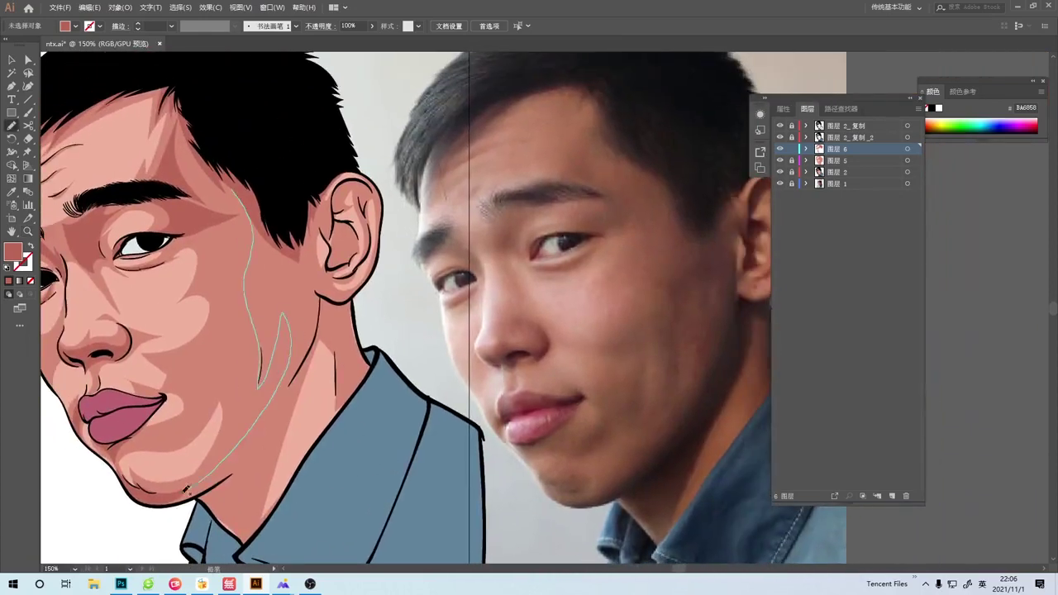
pyautogui.scroll(-2, 199, 446)
pyautogui.scroll(-1, 223, 348)
pyautogui.hscroll(1, 263, 210)
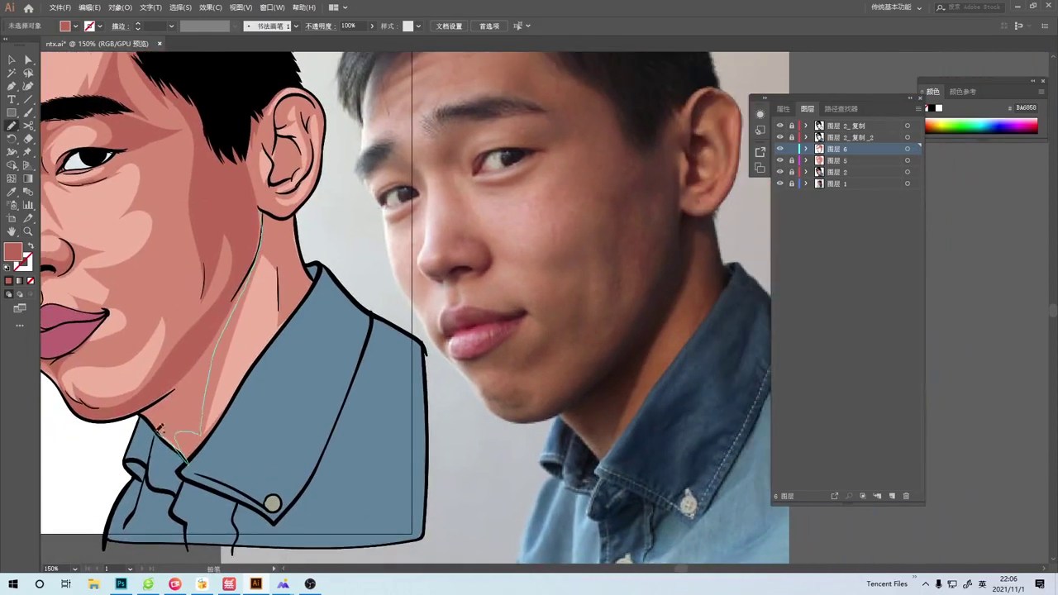
pyautogui.moveTo(159, 430); pyautogui.dragTo(163, 434)
# Fit the artboard in view and draw a shading shape on the chin.
pyautogui.press('v')
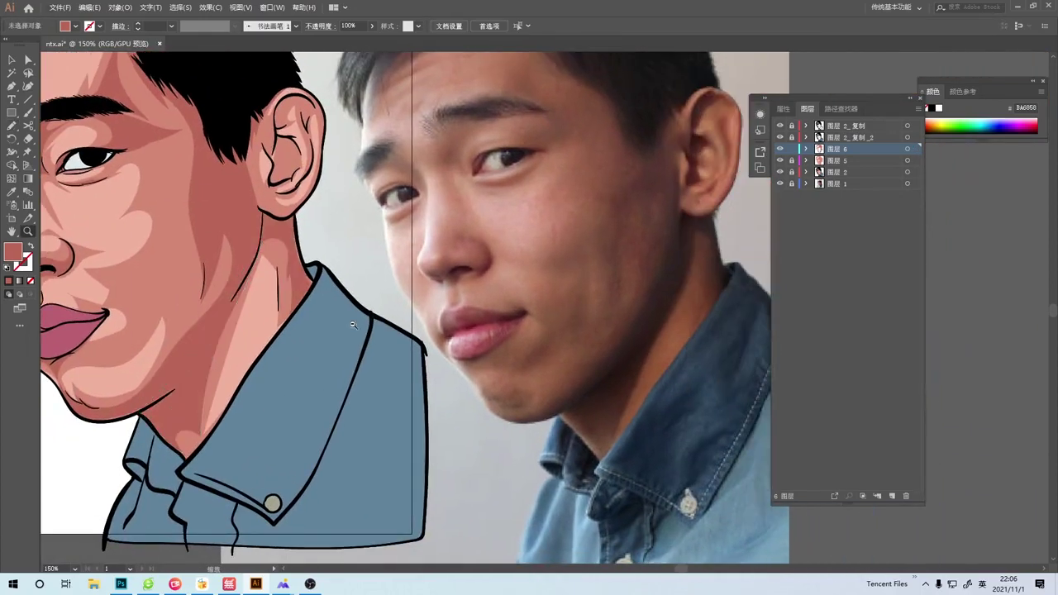
pyautogui.hotkey('ctrl', '0')
pyautogui.keyDown('alt'); pyautogui.scroll(3, 261, 413); pyautogui.keyUp('alt')
pyautogui.press('n')
pyautogui.moveTo(213, 389); pyautogui.dragTo(215, 392)
pyautogui.press('z')
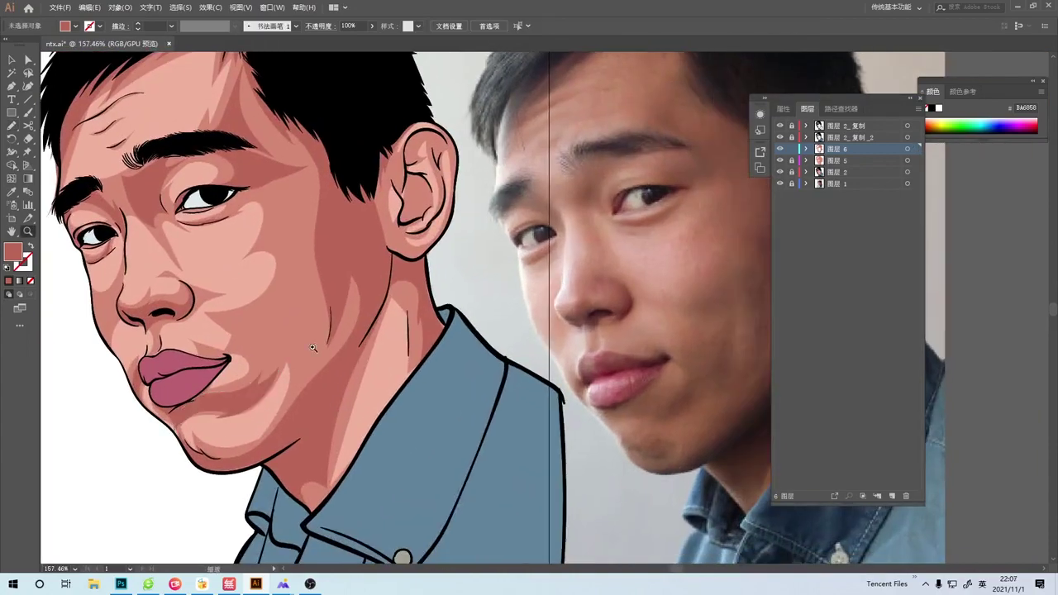
pyautogui.keyDown('alt'); pyautogui.click(404, 401); pyautogui.keyUp('alt')
# At 100% view, draw a shading shape on the cheek.
pyautogui.hotkey('ctrl', '1')
pyautogui.scroll(3, 404, 402)
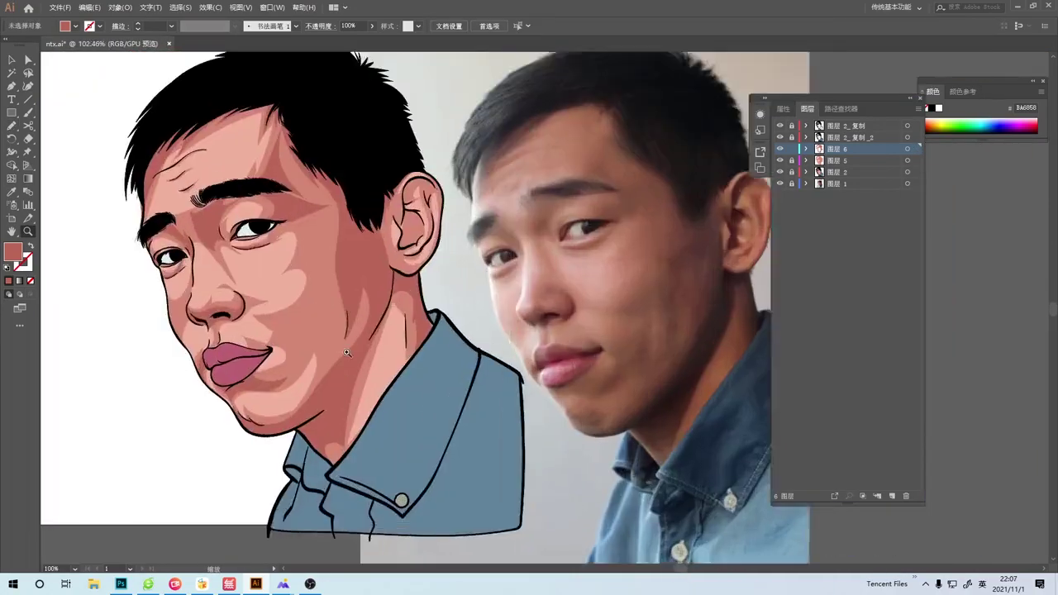
pyautogui.scroll(2, 403, 402)
pyautogui.scroll(-4, 331, 364)
pyautogui.scroll(1, 254, 327)
pyautogui.press('n')
pyautogui.moveTo(254, 327); pyautogui.dragTo(269, 249)
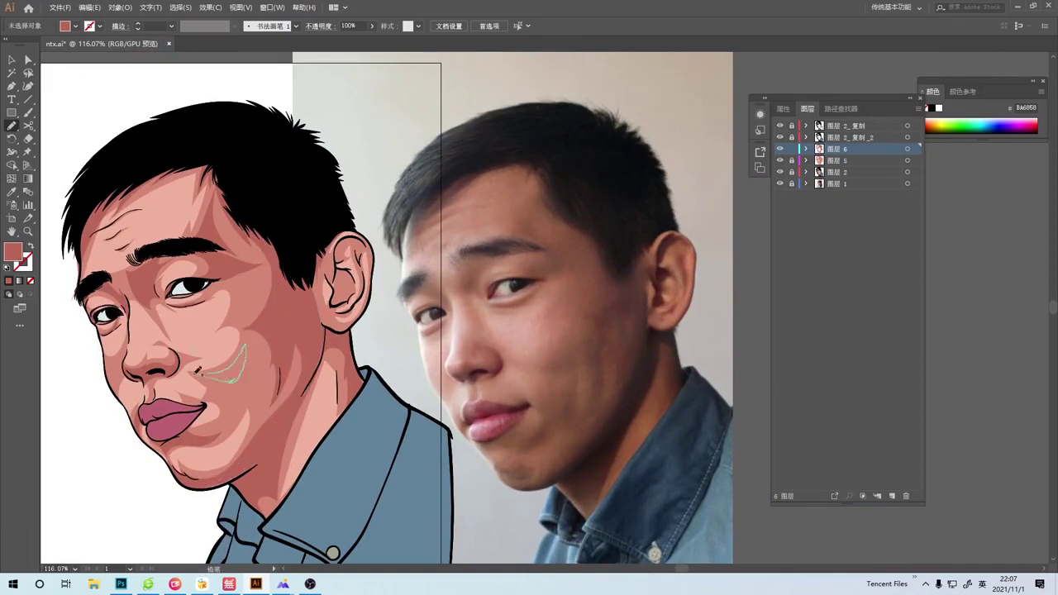
# Zoom in on the nose and lips and draw a shadow shape beneath the nostril.
pyautogui.press('z')
pyautogui.keyDown('alt'); pyautogui.click(253, 374); pyautogui.keyUp('alt')
pyautogui.hotkey('ctrl', '1')
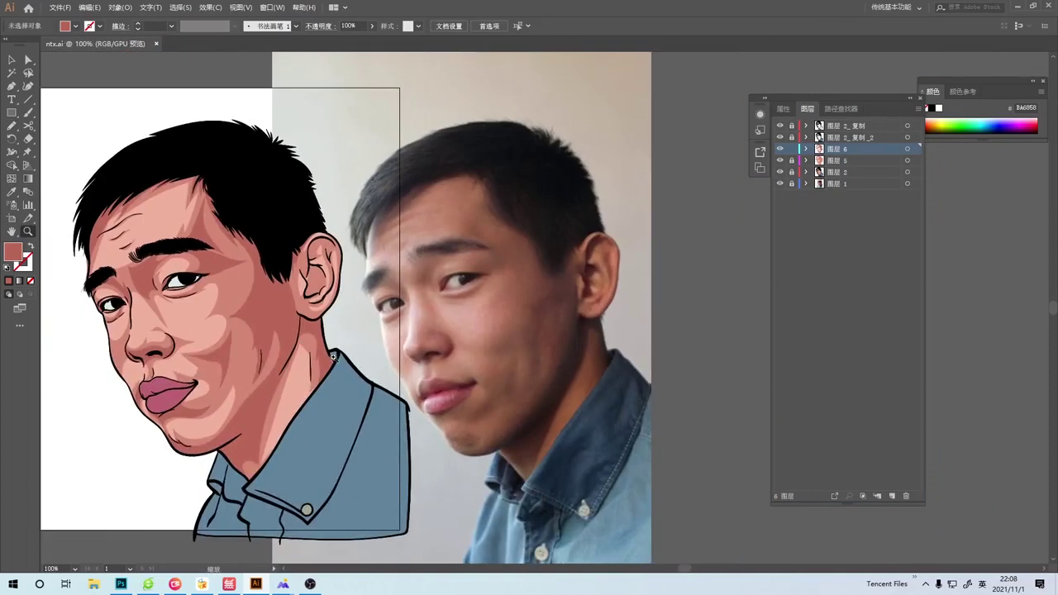
pyautogui.click(332, 338)
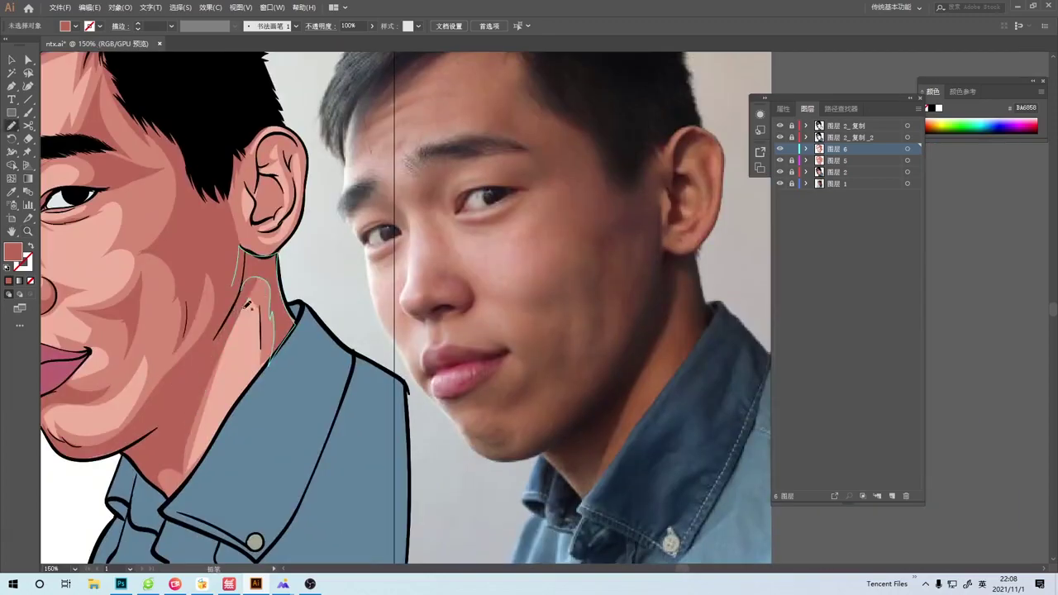
pyautogui.keyDown('alt'); pyautogui.click(427, 353); pyautogui.keyUp('alt')
pyautogui.moveTo(190, 310); pyautogui.dragTo(248, 313)
pyautogui.press('n')
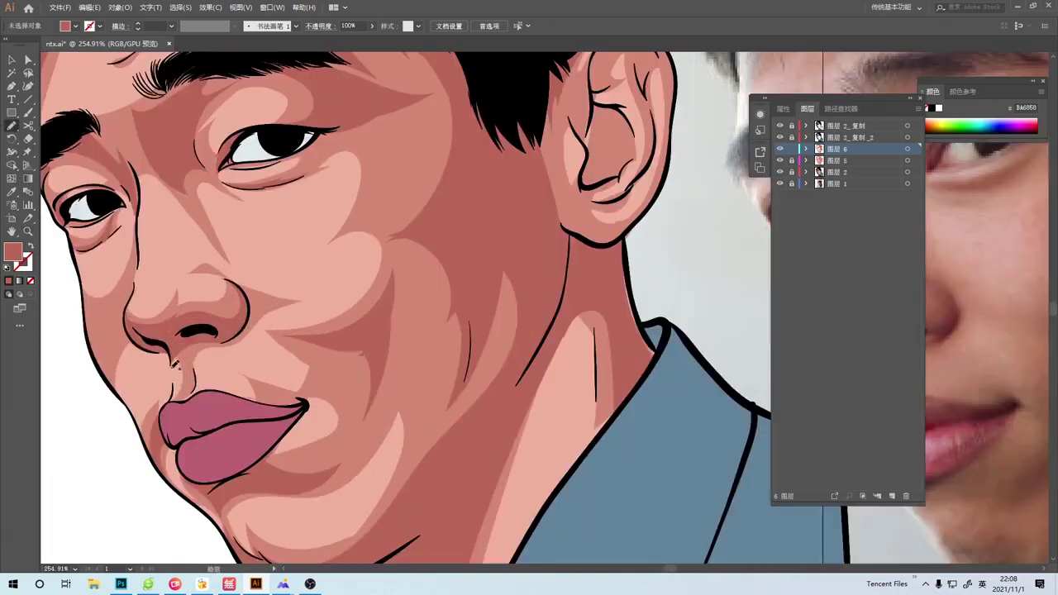
pyautogui.hotkey('ctrl', '1')
pyautogui.scroll(5, 370, 403)
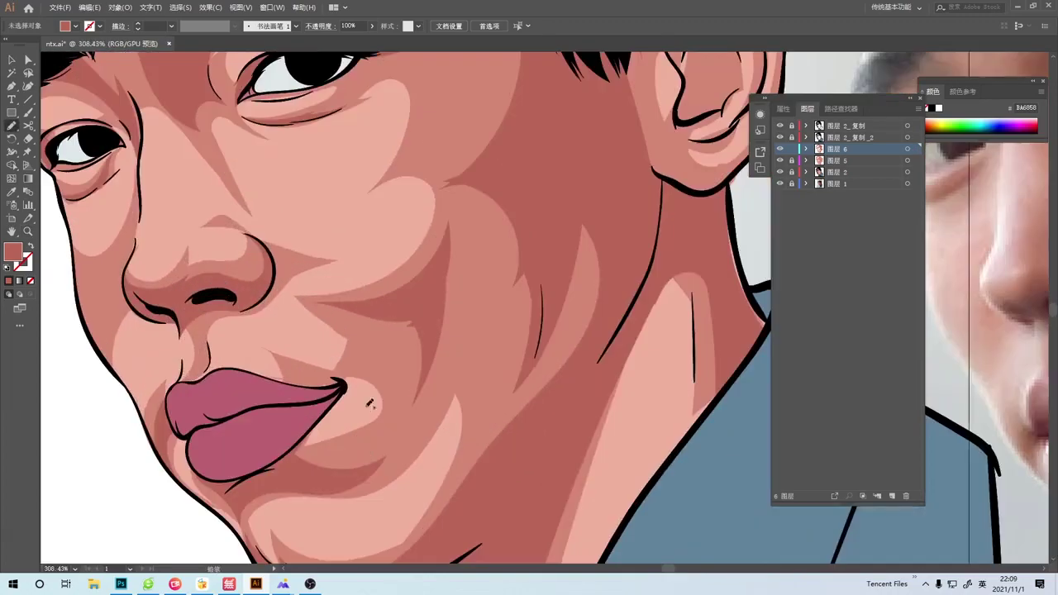
pyautogui.moveTo(306, 339); pyautogui.dragTo(299, 329)
pyautogui.hotkey('ctrl', '-')
pyautogui.hotkey('ctrl', '-')
pyautogui.hotkey('ctrl', '-')
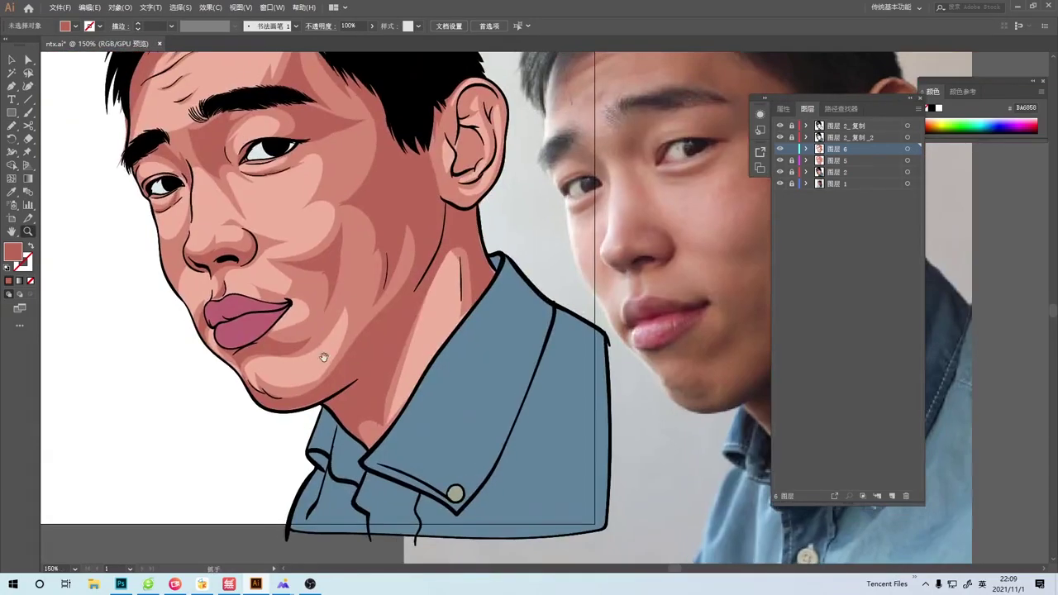
pyautogui.moveTo(252, 296); pyautogui.dragTo(290, 411)
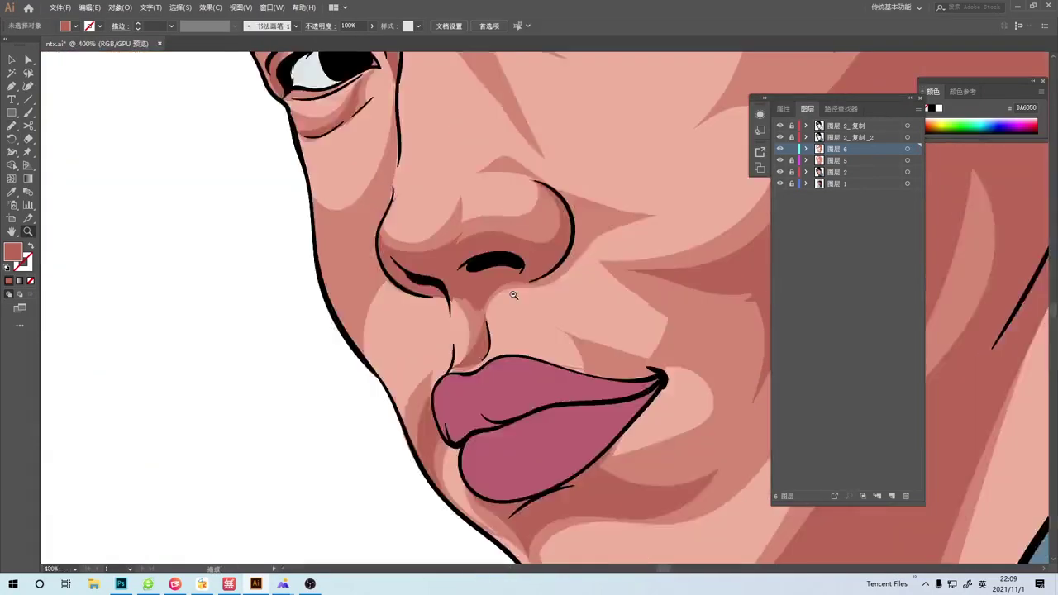
pyautogui.moveTo(201, 331)
pyautogui.mouseDown()
pyautogui.moveTo(283, 296)
pyautogui.moveTo(246, 267)
pyautogui.mouseUp()
# Select and deselect the cheek shading path, then pan across the reference photo's face.
pyautogui.hotkey('ctrl', '-')
pyautogui.hotkey('ctrl', '-')
pyautogui.hotkey('ctrl', '-')
pyautogui.hotkey('ctrl', '-')
pyautogui.hotkey('ctrl', '-')
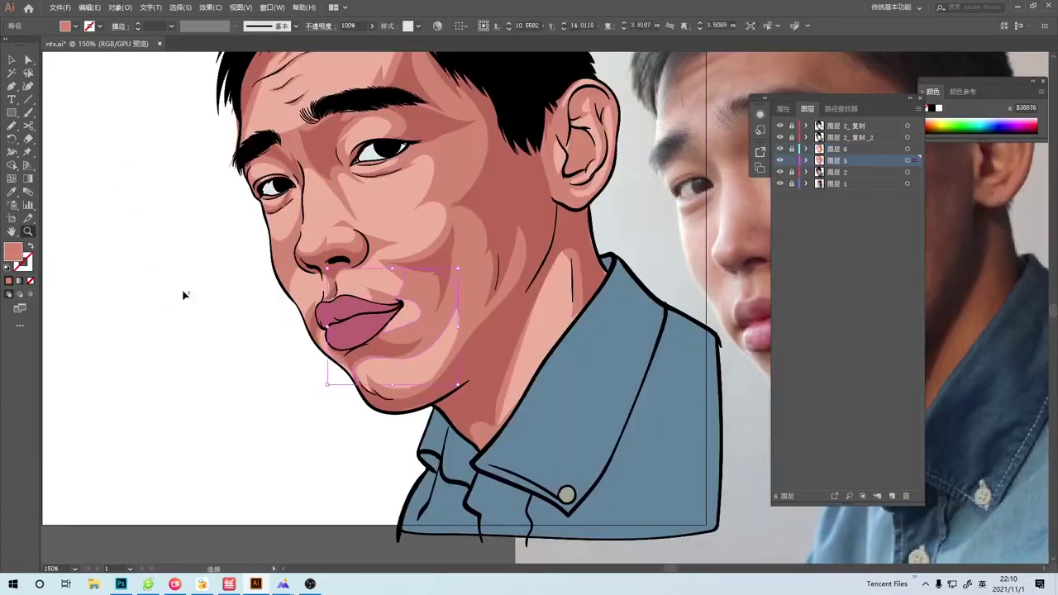
pyautogui.hotkey('ctrl', '+')
pyautogui.hotkey('ctrl', '+')
pyautogui.click(310, 348)
pyautogui.hotkey('ctrl', '-')
pyautogui.hotkey('ctrl', '-')
pyautogui.hotkey('ctrl', '-')
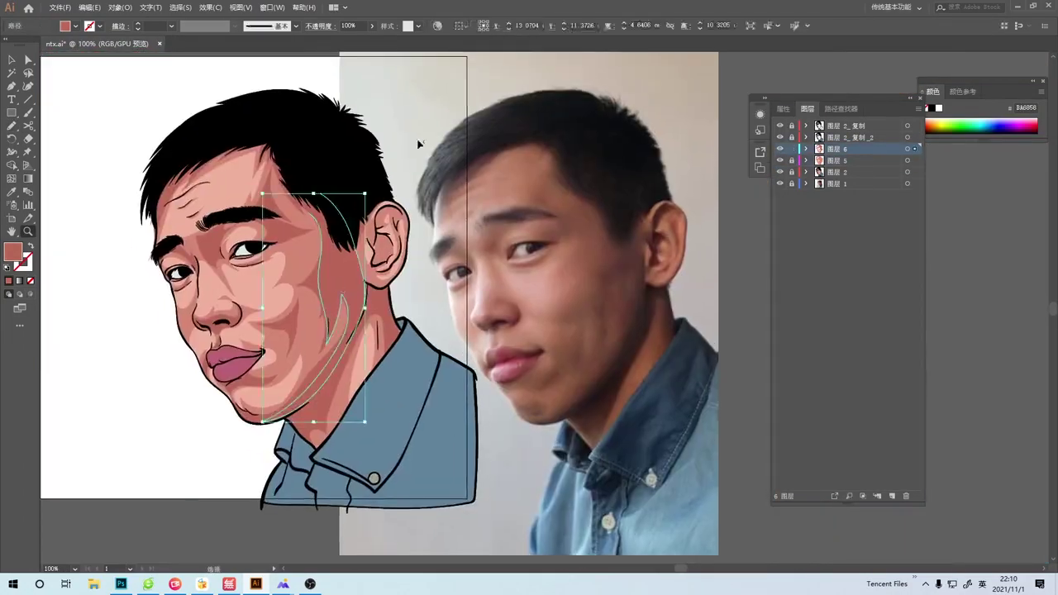
pyautogui.hotkey('ctrl', 'shift', 'a')
pyautogui.hotkey('ctrl', '+')
pyautogui.hotkey('ctrl', '+')
pyautogui.press('n')
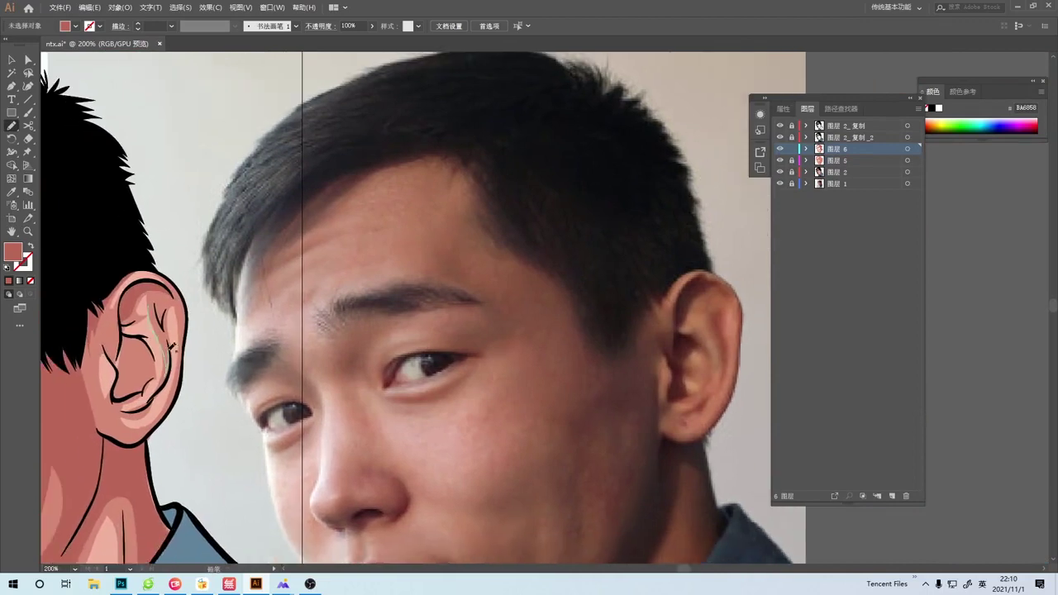
pyautogui.moveTo(123, 403)
pyautogui.mouseDown()
pyautogui.moveTo(164, 361)
pyautogui.moveTo(177, 375)
pyautogui.mouseUp()
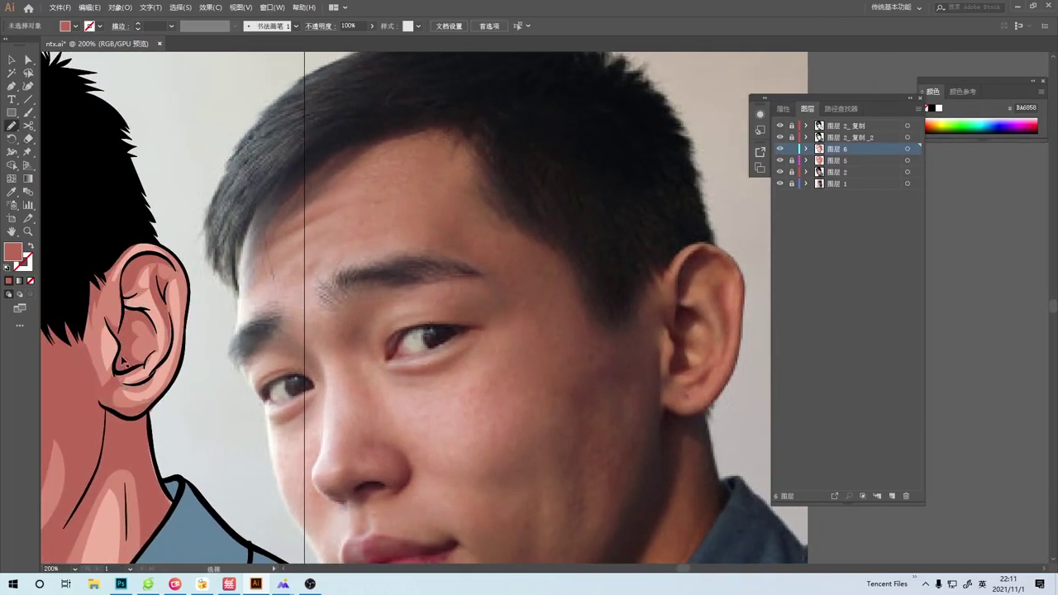
# Add a new layer for highlights and set the fill colour to light blue.
pyautogui.hotkey('ctrl', '0')
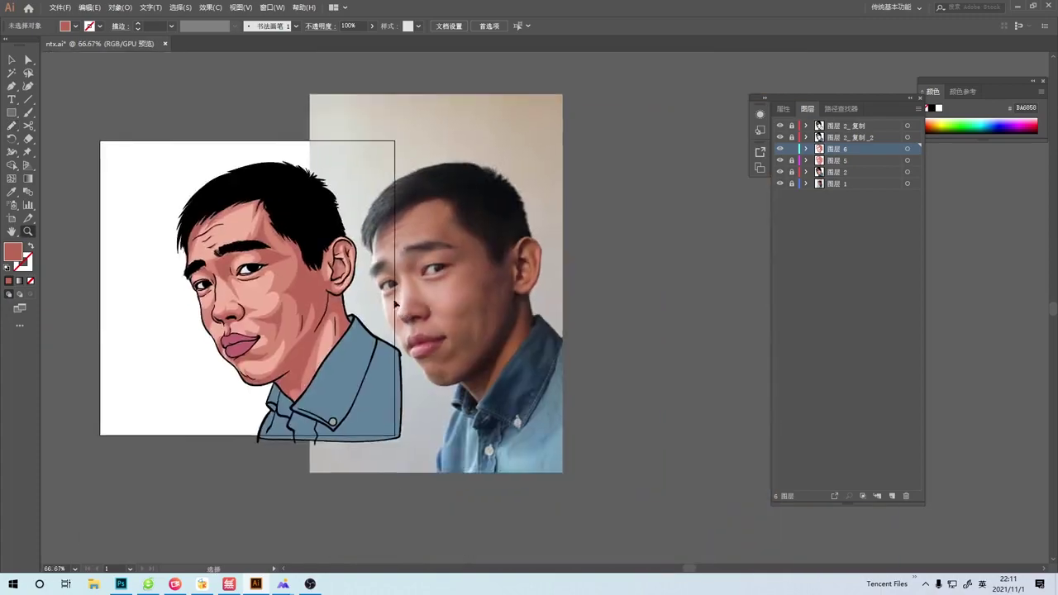
pyautogui.hotkey('ctrl', '1')
pyautogui.click(900, 497)
pyautogui.doubleClick(13, 252)
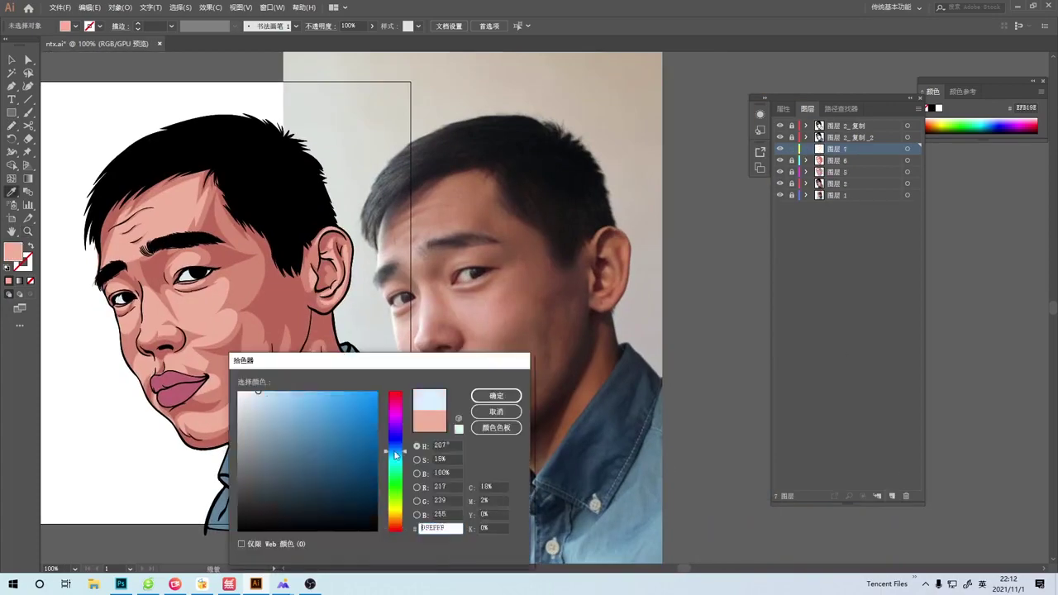
pyautogui.click(496, 394)
pyautogui.hotkey('ctrl', '=')
# Paint light-blue highlight strokes on the forehead, checking the cheek, lower face and neck.
pyautogui.moveTo(156, 295); pyautogui.dragTo(137, 332)
pyautogui.moveTo(331, 330); pyautogui.dragTo(277, 408)
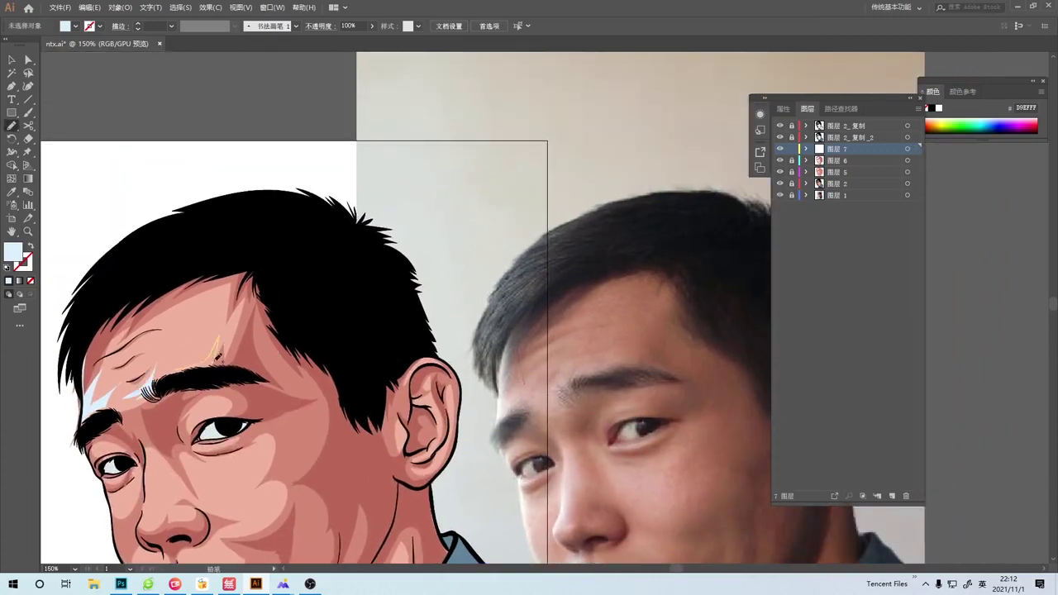
pyautogui.moveTo(197, 366); pyautogui.dragTo(330, 444)
pyautogui.scroll(2, 331, 444)
pyautogui.scroll(2, 141, 287)
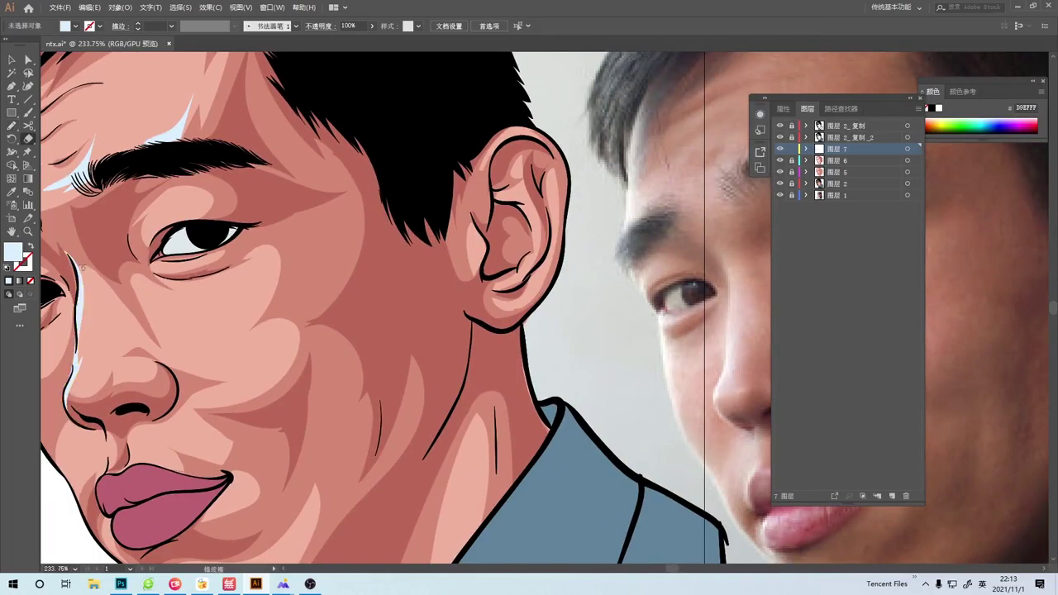
pyautogui.scroll(-1, 181, 332)
pyautogui.scroll(1, 234, 311)
pyautogui.scroll(2, 235, 312)
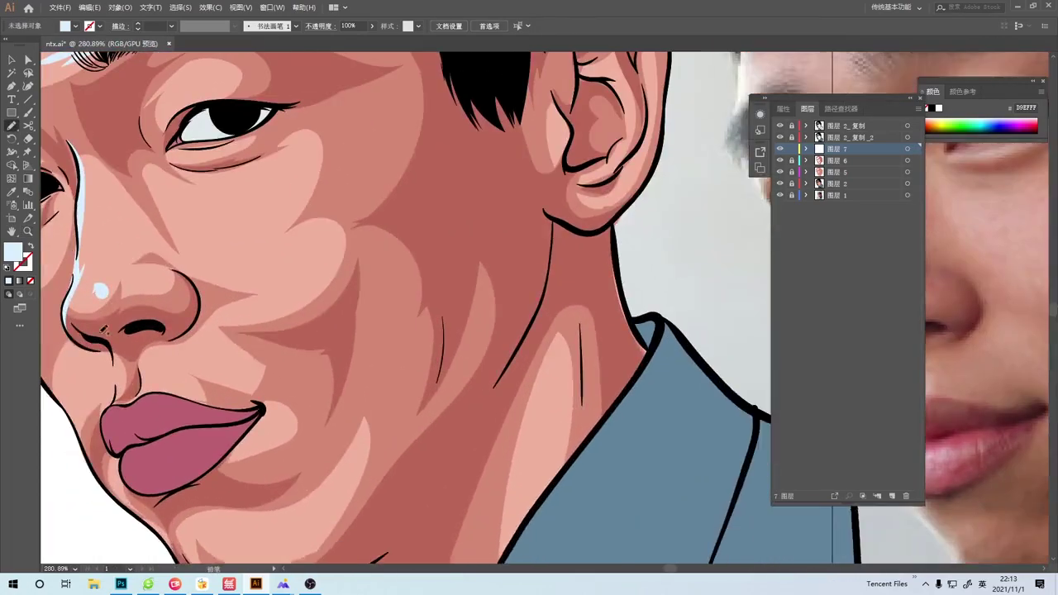
pyautogui.moveTo(249, 334)
pyautogui.mouseDown()
pyautogui.moveTo(129, 309)
pyautogui.moveTo(199, 331)
pyautogui.mouseUp()
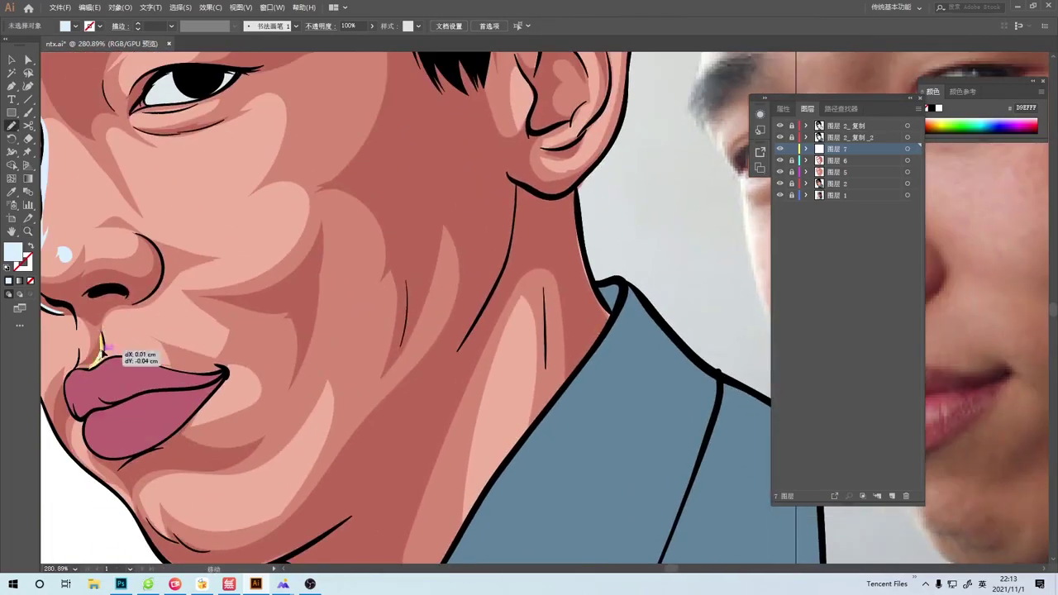
pyautogui.scroll(-2, 476, 347)
pyautogui.moveTo(476, 347); pyautogui.dragTo(303, 355)
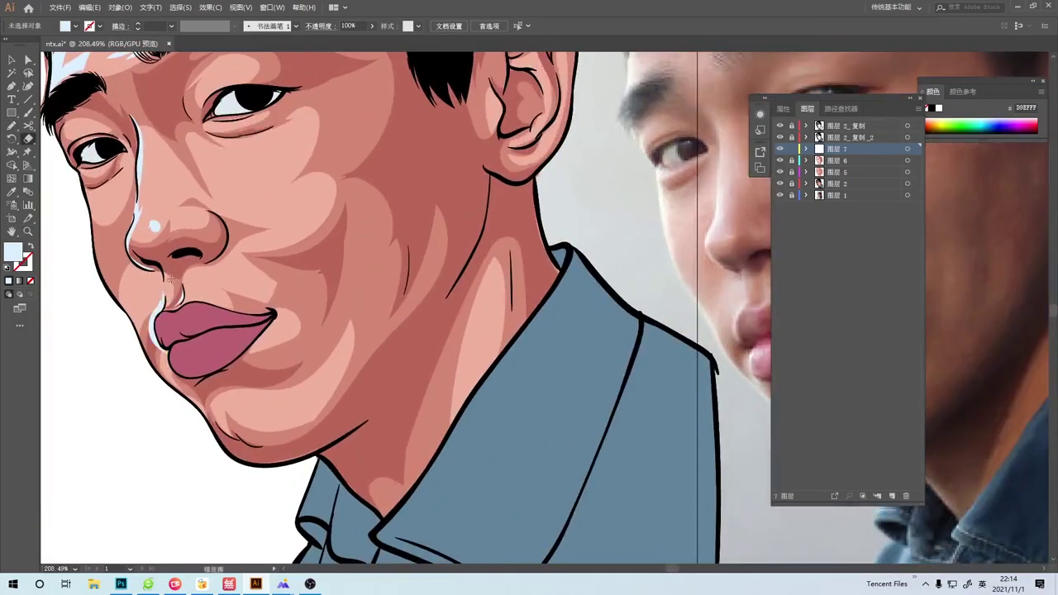
pyautogui.moveTo(170, 279)
pyautogui.mouseDown()
pyautogui.moveTo(88, 250)
pyautogui.moveTo(257, 378)
pyautogui.mouseUp()
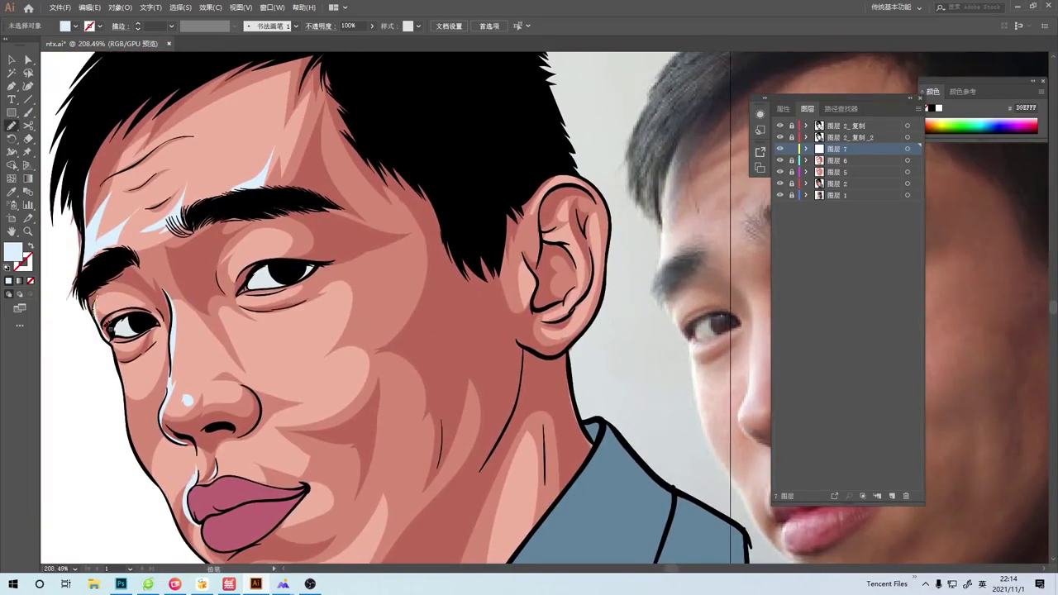
# Zoom in on the eye and paint a highlight shape beneath it with the Paintbrush.
pyautogui.moveTo(314, 430); pyautogui.dragTo(255, 359)
pyautogui.scroll(3, 307, 362)
pyautogui.scroll(-3, 307, 361)
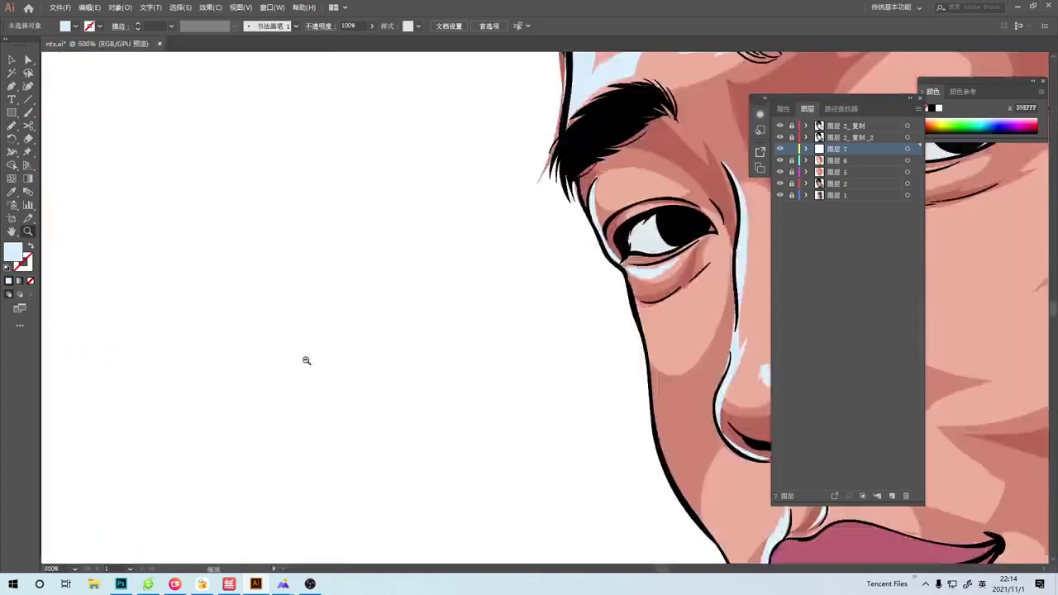
pyautogui.scroll(-2, 254, 397)
pyautogui.scroll(3, 281, 314)
pyautogui.press('b')
pyautogui.scroll(-3, 185, 350)
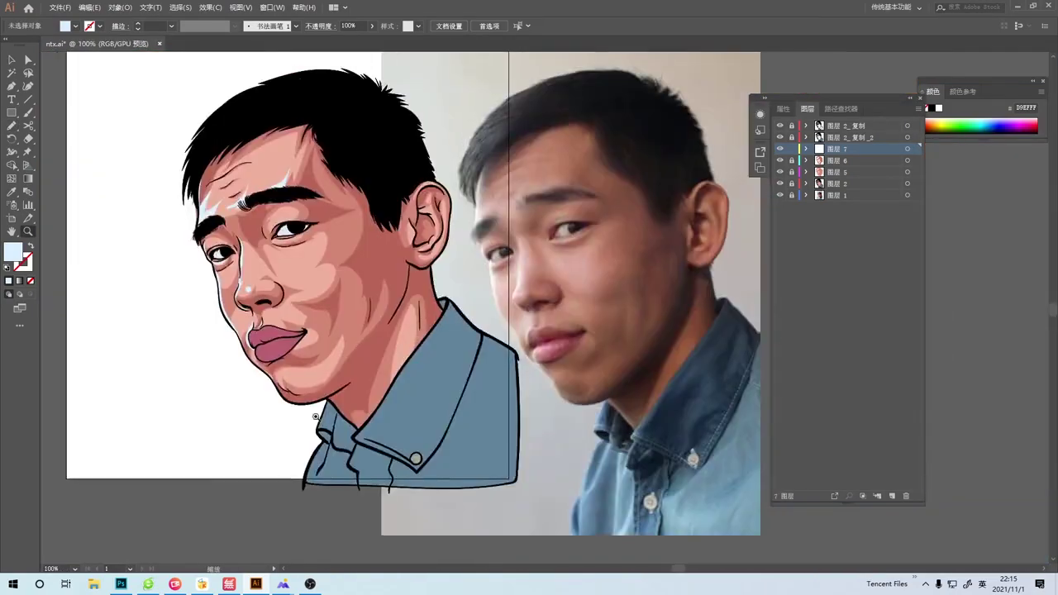
pyautogui.scroll(3, 185, 351)
pyautogui.scroll(-3, 314, 339)
pyautogui.scroll(2, 281, 364)
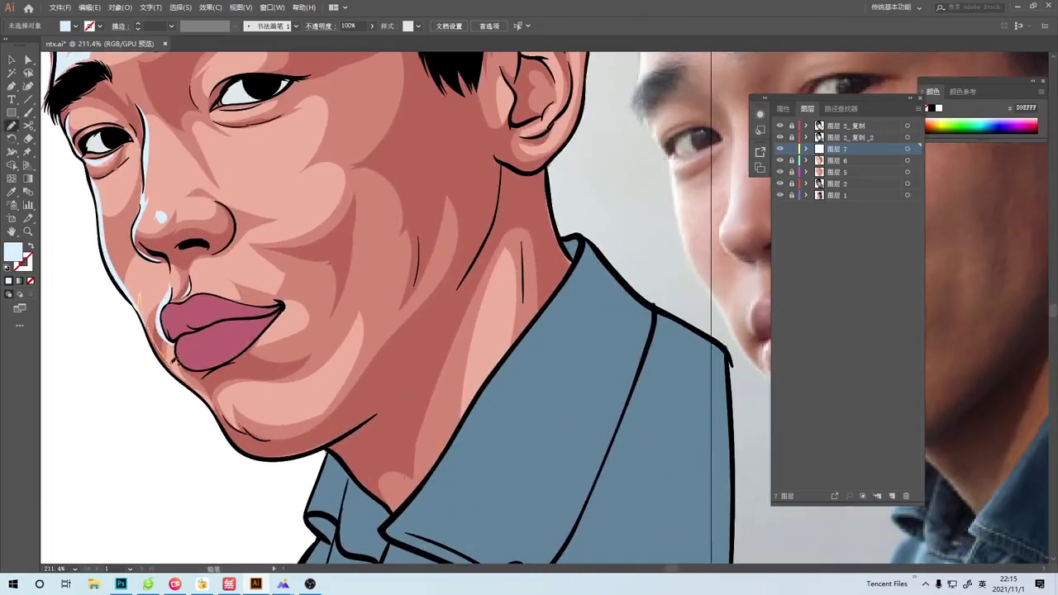
pyautogui.scroll(-2, 272, 402)
pyautogui.scroll(1, 229, 409)
pyautogui.scroll(-2, 236, 410)
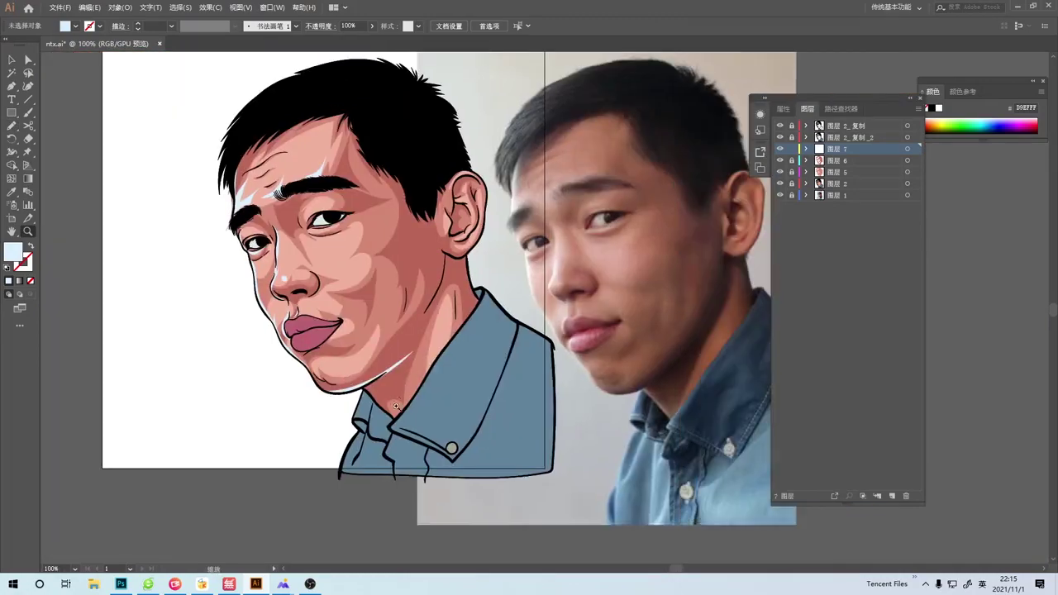
pyautogui.scroll(1, 273, 405)
pyautogui.scroll(1, 314, 405)
pyautogui.scroll(2, 357, 403)
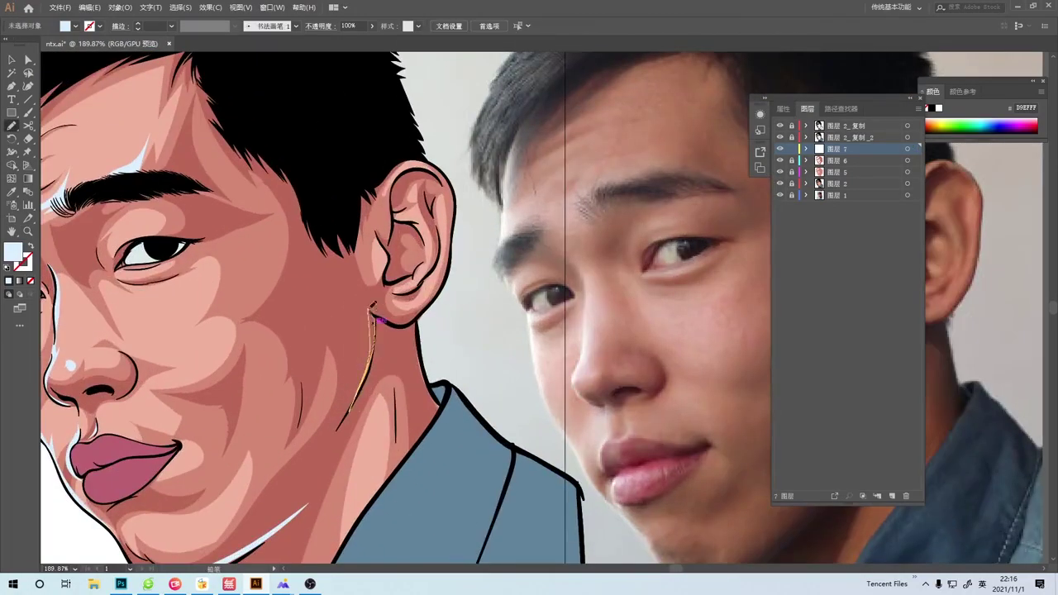
pyautogui.scroll(-2, 357, 402)
pyautogui.scroll(3, 240, 396)
pyautogui.scroll(-2, 275, 419)
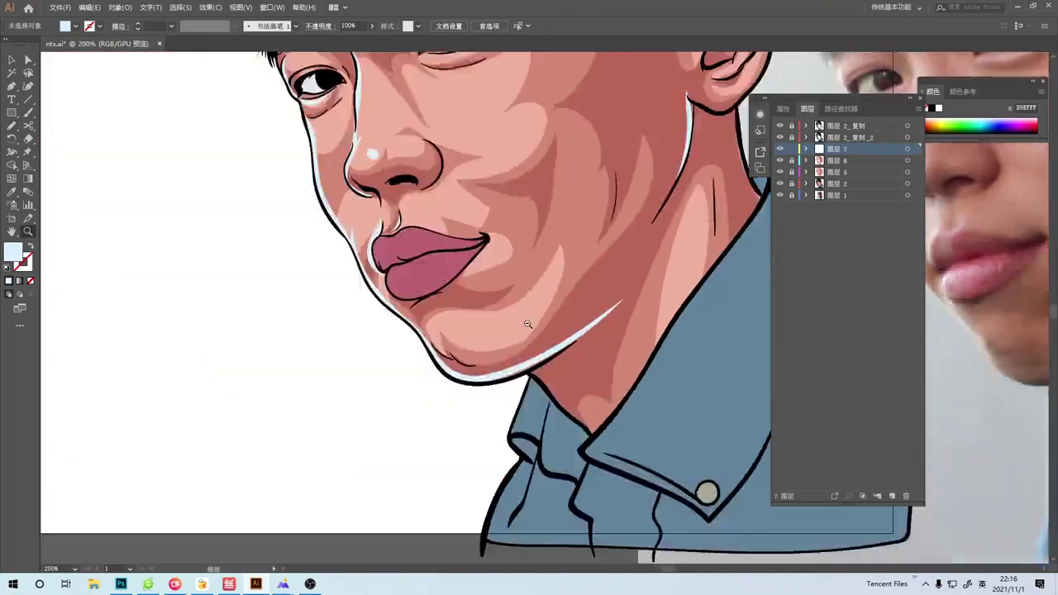
pyautogui.scroll(-1, 330, 339)
pyautogui.scroll(3, 198, 300)
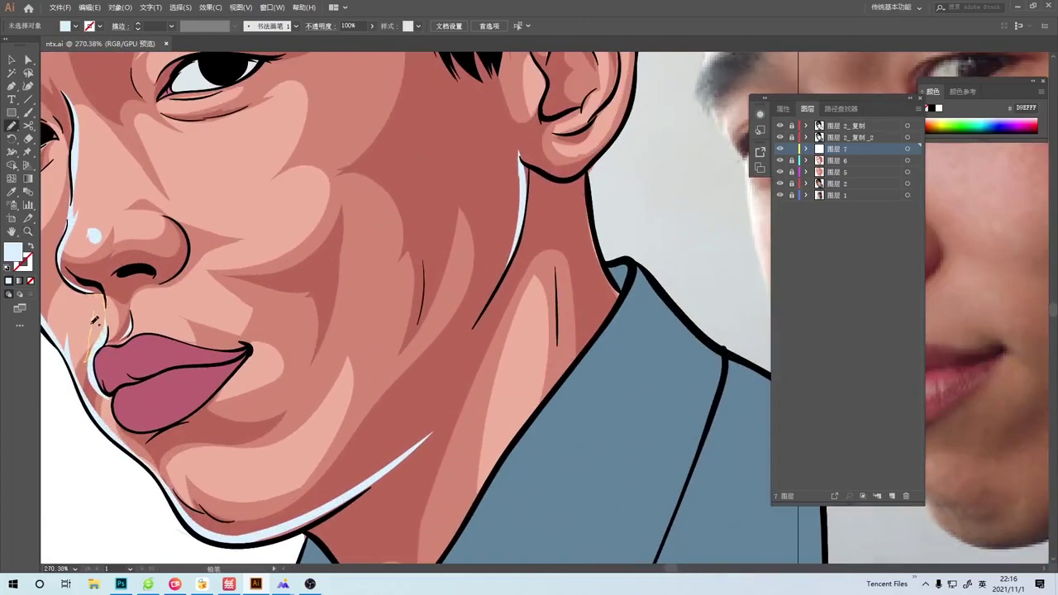
pyautogui.scroll(-2, 404, 311)
pyautogui.hscroll(5, 380, 326)
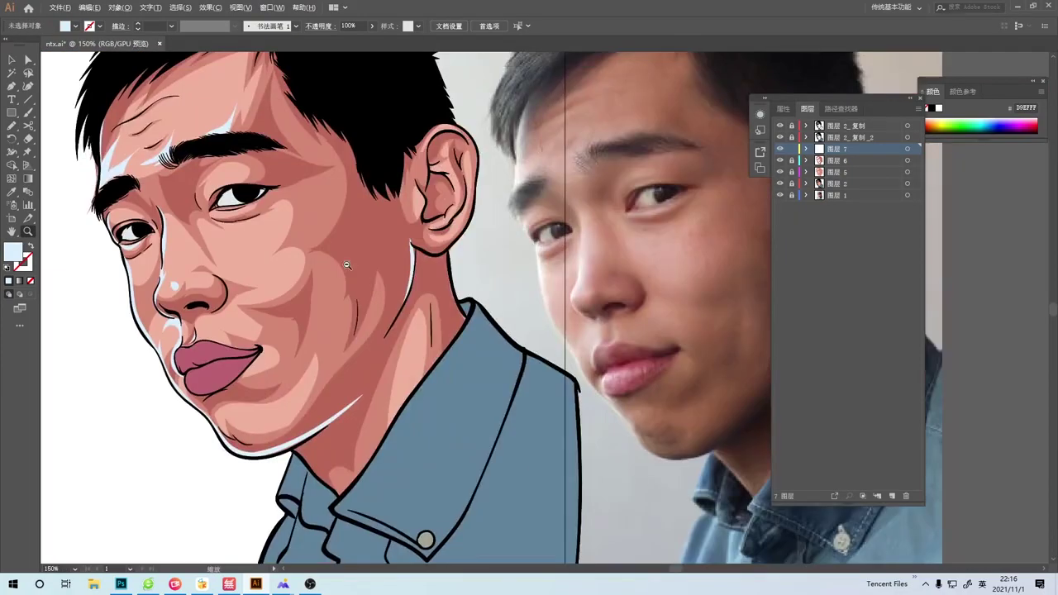
pyautogui.scroll(2, 348, 265)
pyautogui.scroll(1, 330, 297)
pyautogui.scroll(2, 298, 339)
pyautogui.scroll(1, 268, 373)
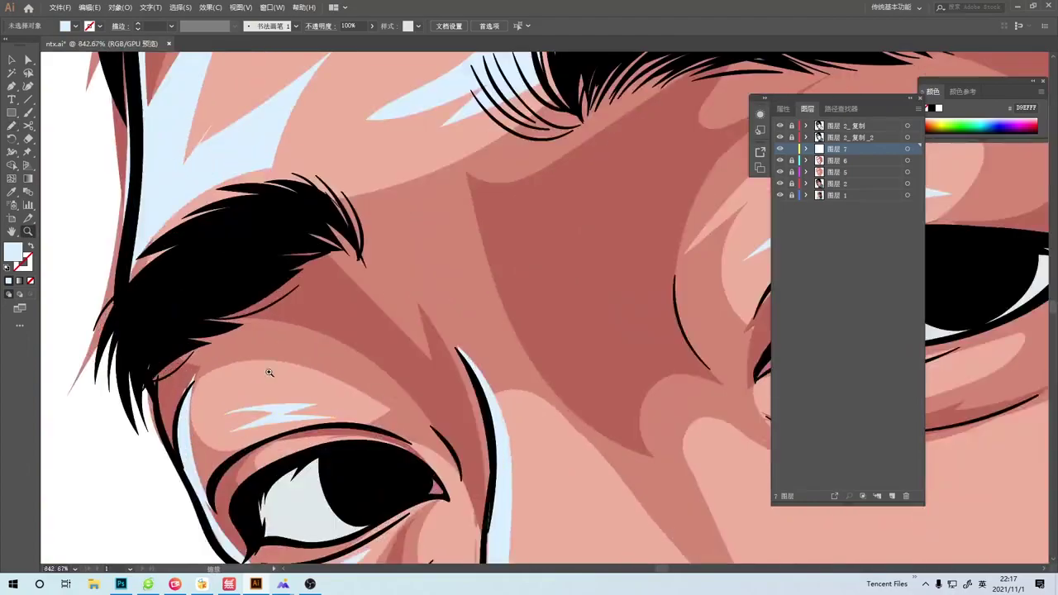
pyautogui.scroll(-7, 269, 373)
pyautogui.scroll(3, 342, 276)
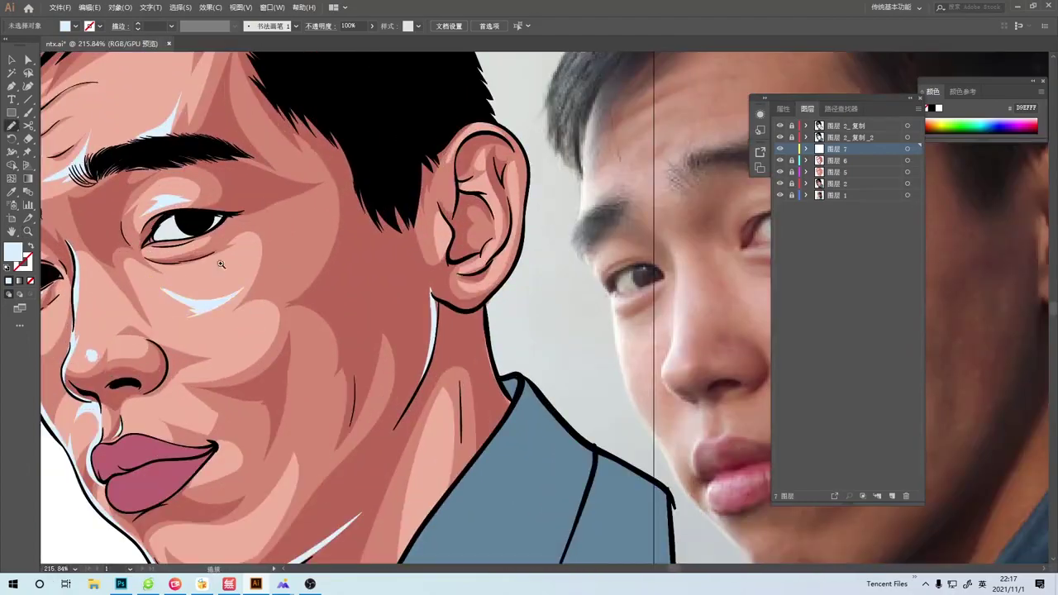
pyautogui.scroll(-3, 221, 263)
pyautogui.scroll(3, 248, 273)
pyautogui.scroll(-1, 248, 290)
pyautogui.moveTo(94, 331); pyautogui.dragTo(207, 325)
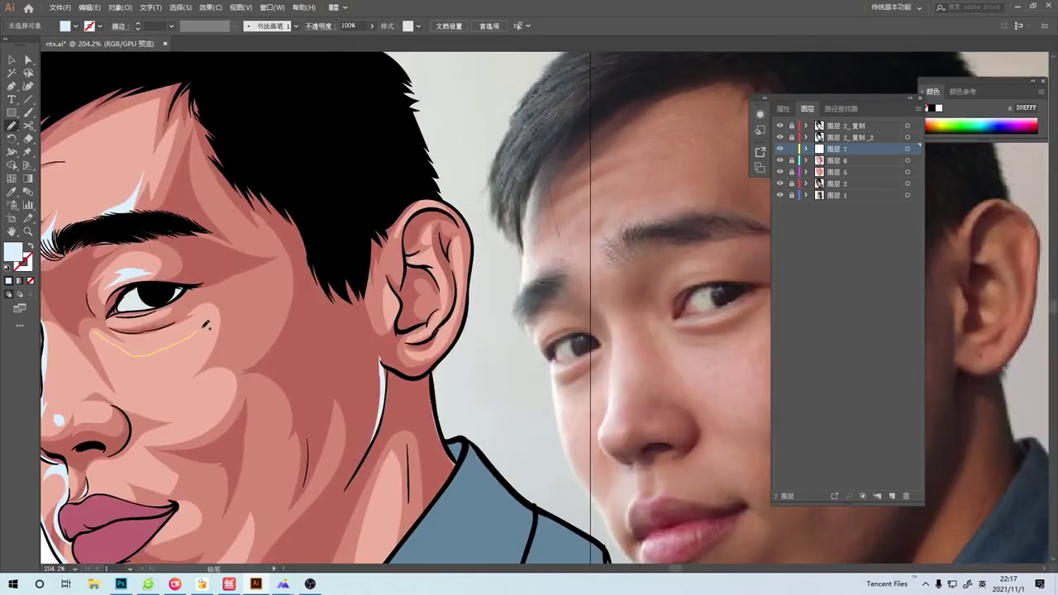
# Recolour the under-eye highlight to pale pink #F4CDC3.
pyautogui.hotkey('ctrl', '1')
pyautogui.press('v')
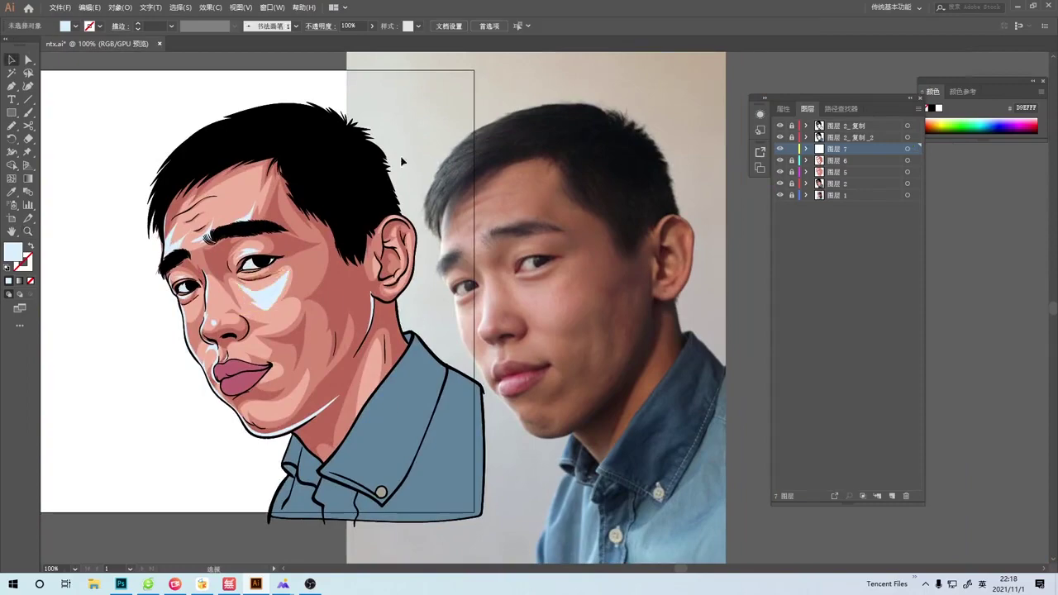
pyautogui.scroll(5, 248, 265)
pyautogui.press('n')
pyautogui.scroll(-5, 198, 313)
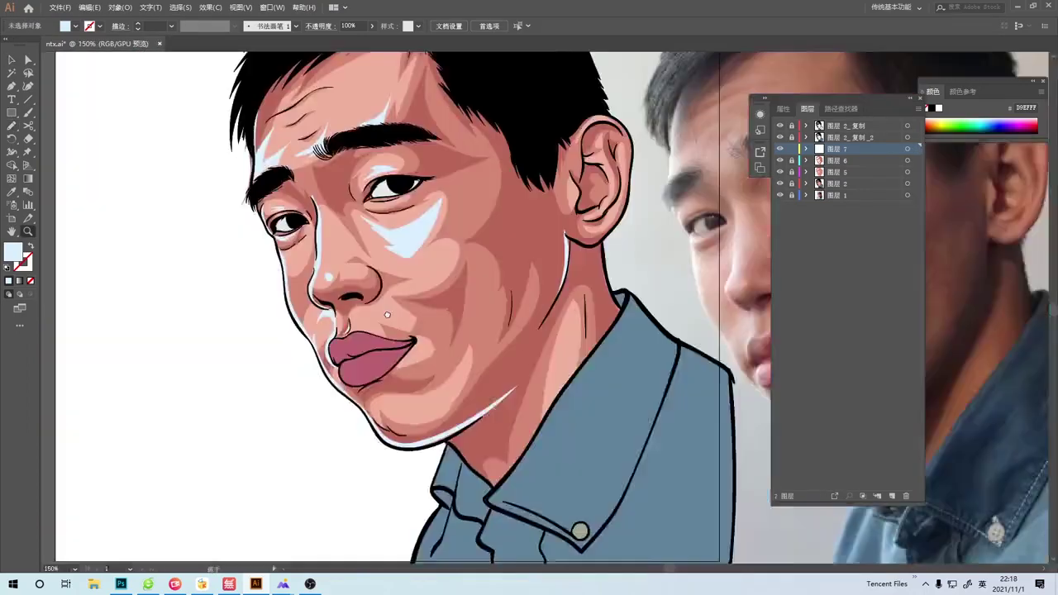
pyautogui.scroll(6, 197, 313)
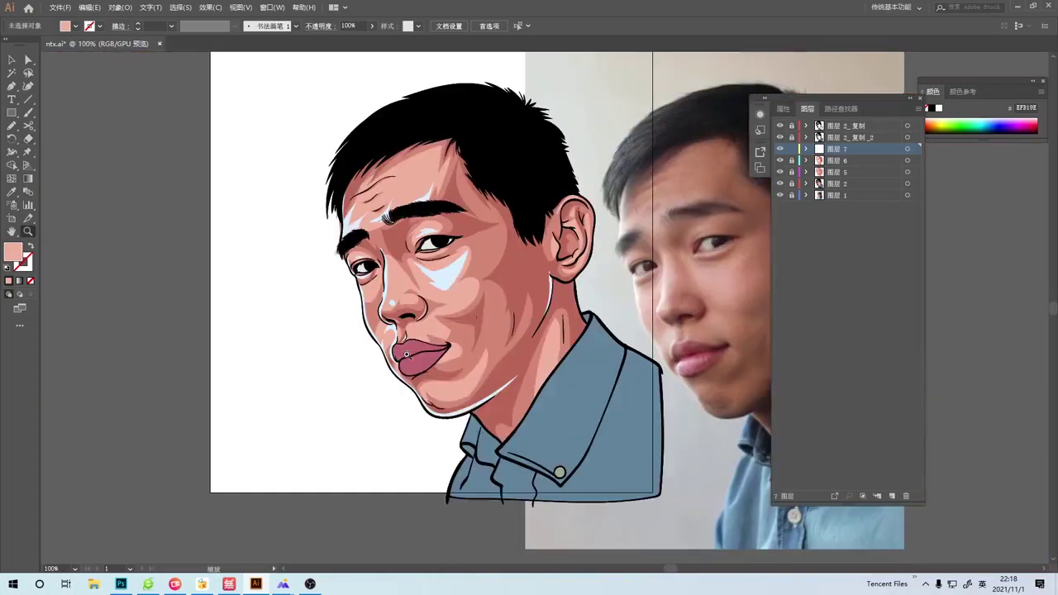
pyautogui.hotkey('ctrl', '1')
pyautogui.press('v')
pyautogui.doubleClick(13, 252)
pyautogui.press('Return')
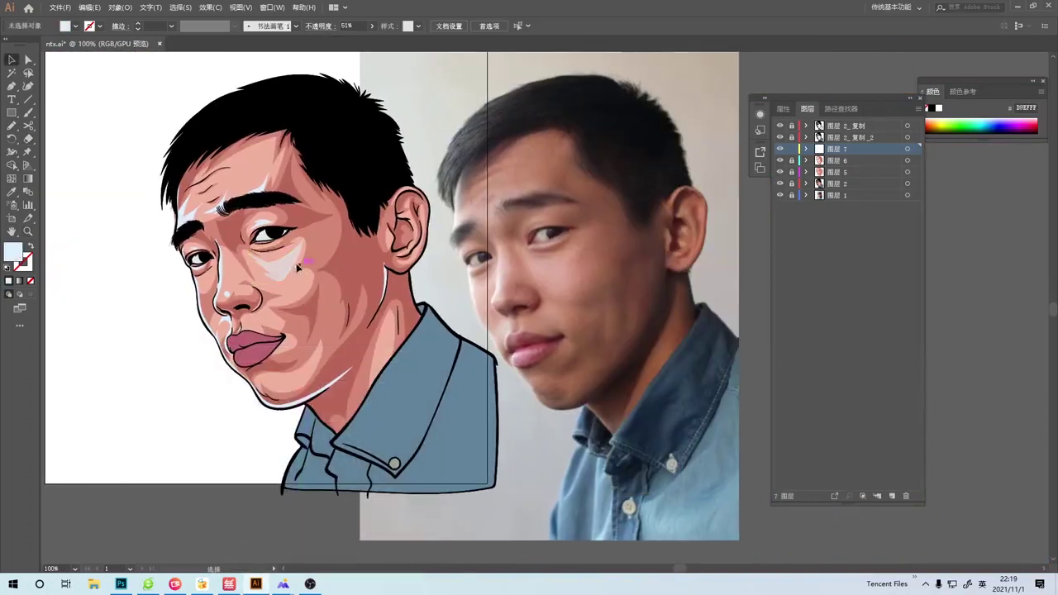
pyautogui.moveTo(496, 331); pyautogui.dragTo(405, 321)
pyautogui.click(273, 265)
# Review the highlights at actual size alongside the whole reference photo.
pyautogui.press('b')
pyautogui.scroll(3, 303, 283)
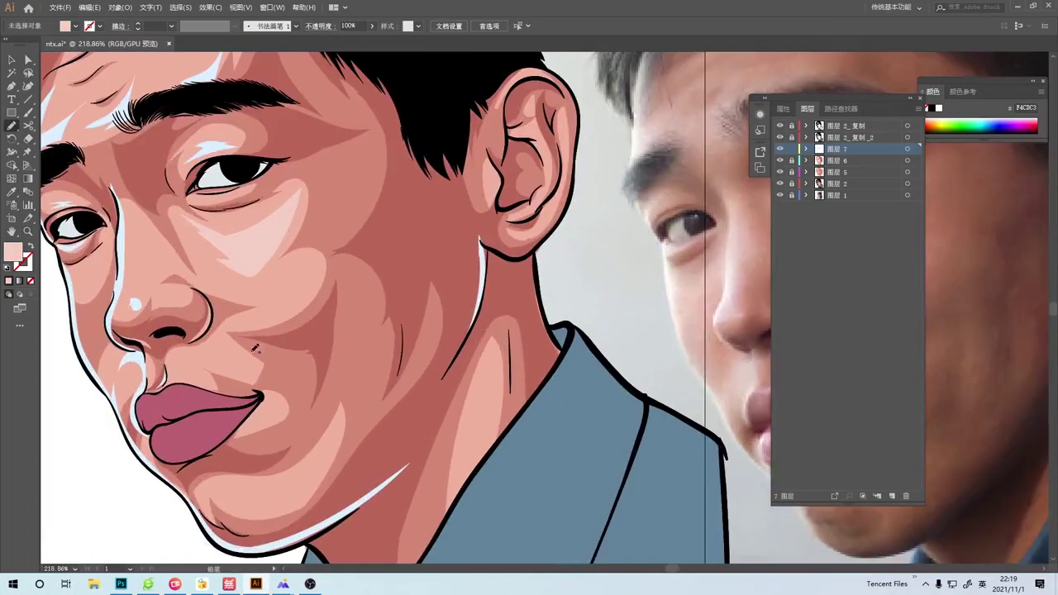
pyautogui.press('z')
pyautogui.scroll(-2, 256, 292)
pyautogui.scroll(5, 241, 335)
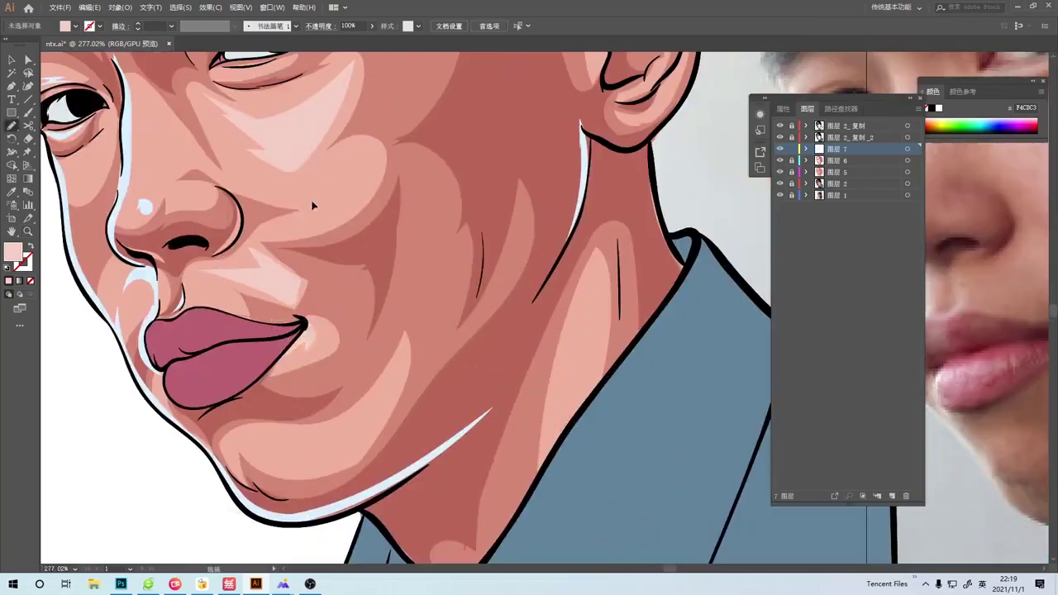
pyautogui.scroll(-1, 245, 298)
pyautogui.scroll(-4, 245, 297)
pyautogui.scroll(3, 238, 270)
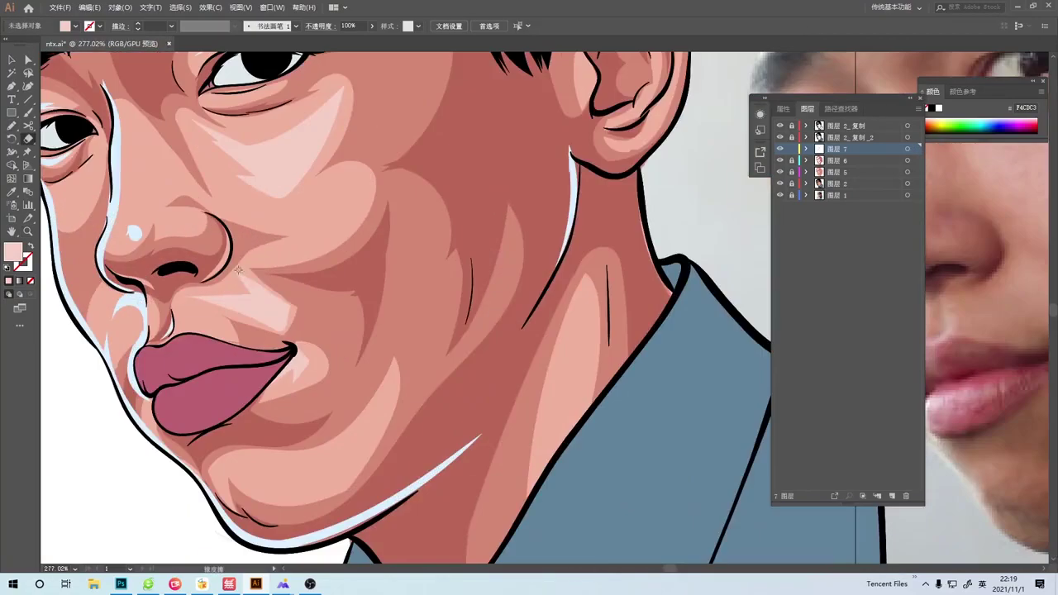
pyautogui.scroll(-2, 264, 321)
pyautogui.scroll(2, 118, 302)
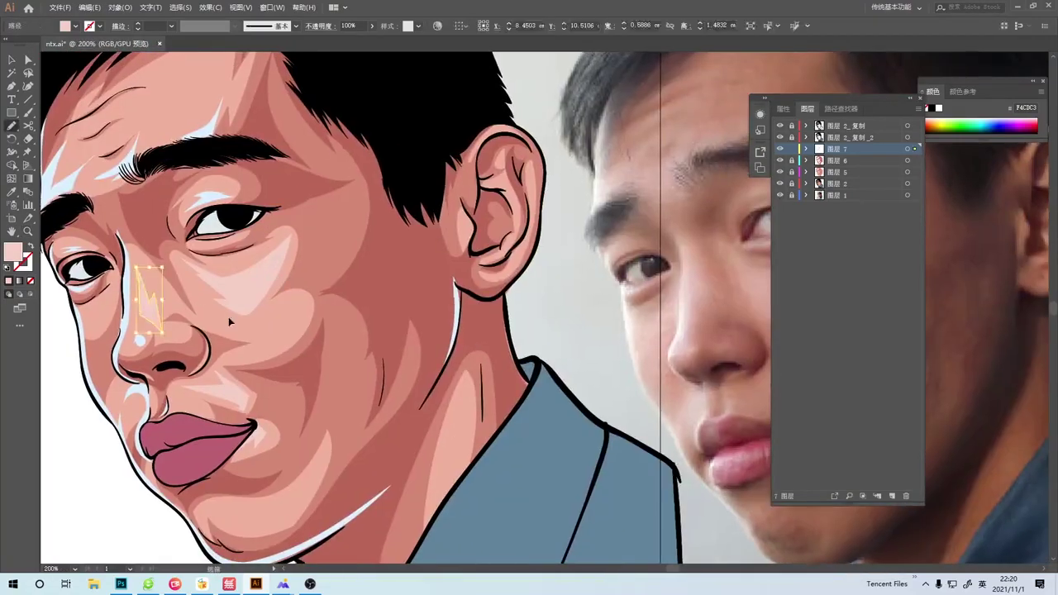
pyautogui.hotkey('ctrl', '1')
pyautogui.moveTo(464, 361); pyautogui.dragTo(259, 360)
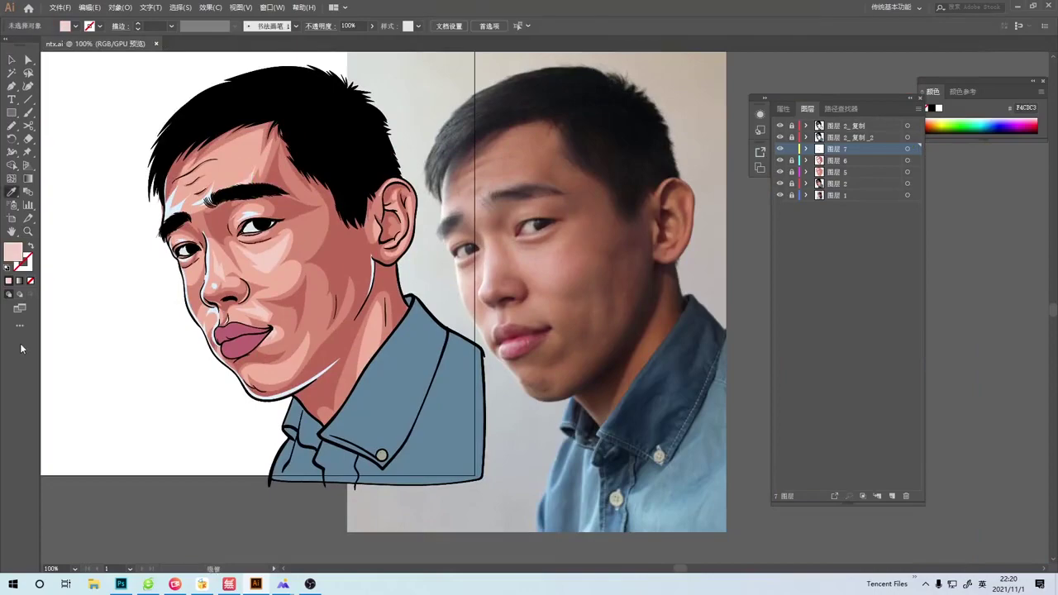
# With the Pencil active, zoom and pan from the collar and shirt up to the lips.
pyautogui.press('n')
pyautogui.scroll(2, 715, 203)
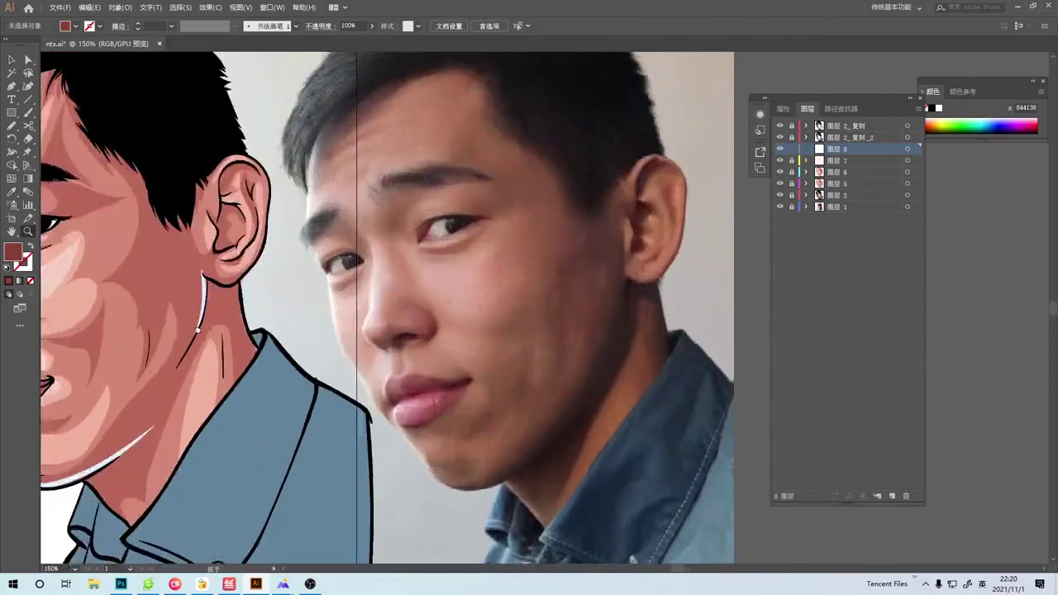
pyautogui.scroll(1, 279, 305)
pyautogui.moveTo(280, 305); pyautogui.dragTo(308, 240)
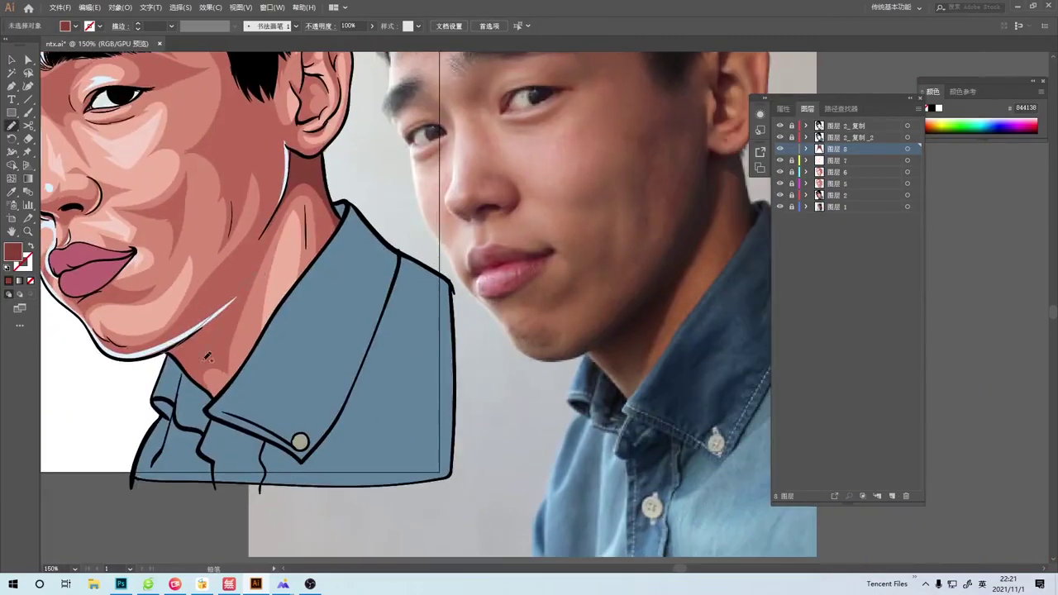
pyautogui.scroll(-2, 408, 305)
pyautogui.scroll(3, 394, 203)
pyautogui.press('n')
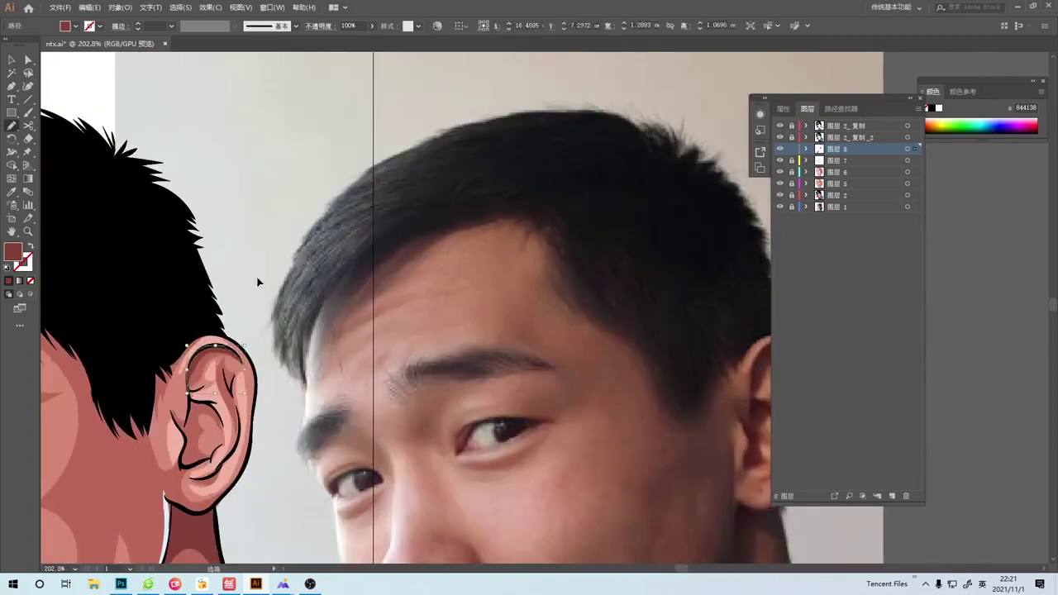
pyautogui.press('z')
pyautogui.scroll(-2, 189, 420)
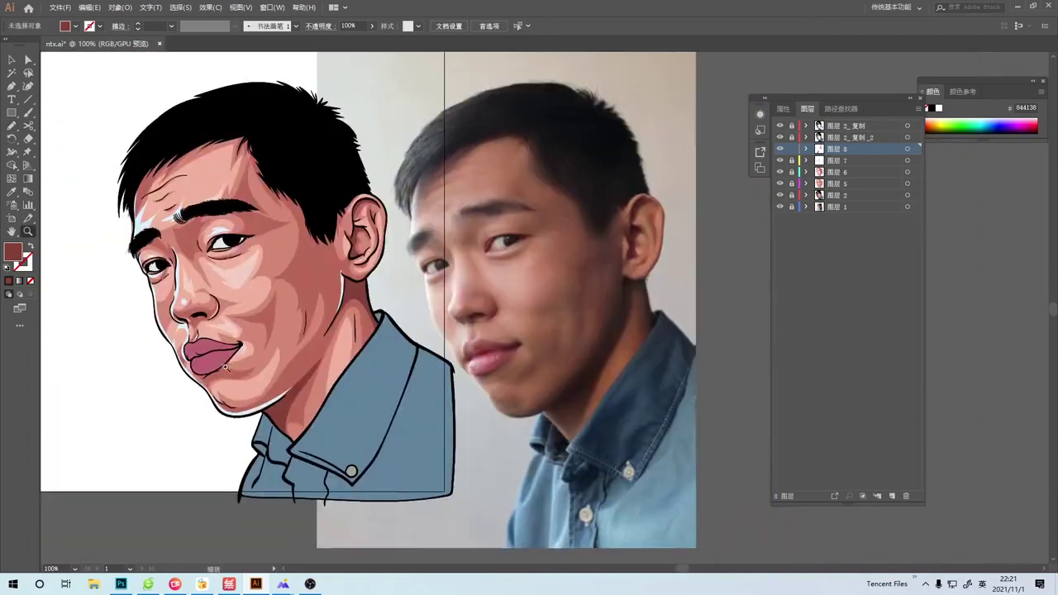
pyautogui.scroll(-1, 283, 339)
pyautogui.scroll(1, 284, 339)
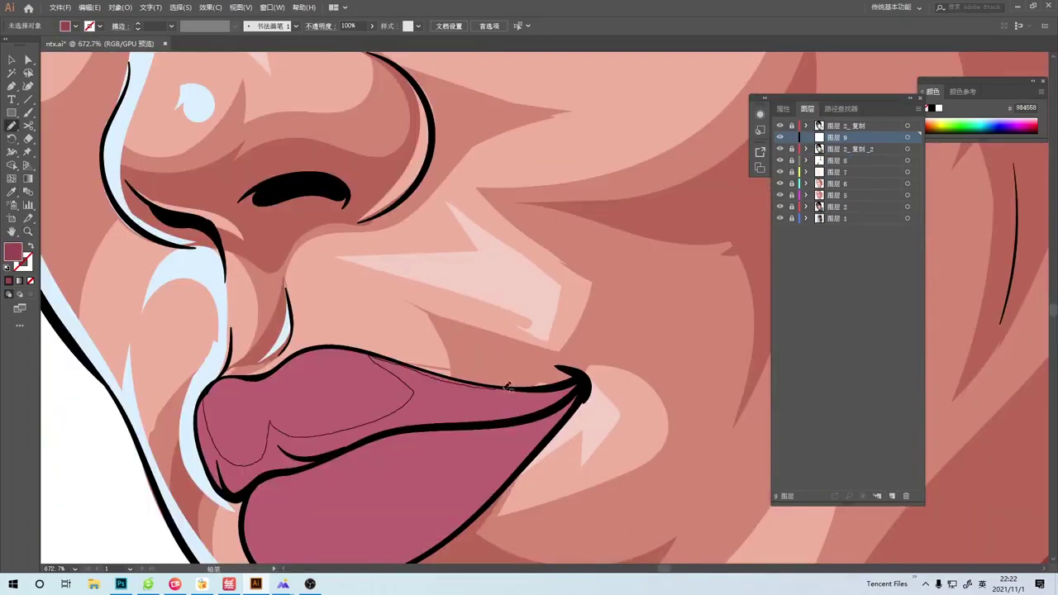
# Draw a lighter tone shape on the lower lip.
pyautogui.press('z')
pyautogui.scroll(-3, 405, 339)
pyautogui.scroll(3, 304, 292)
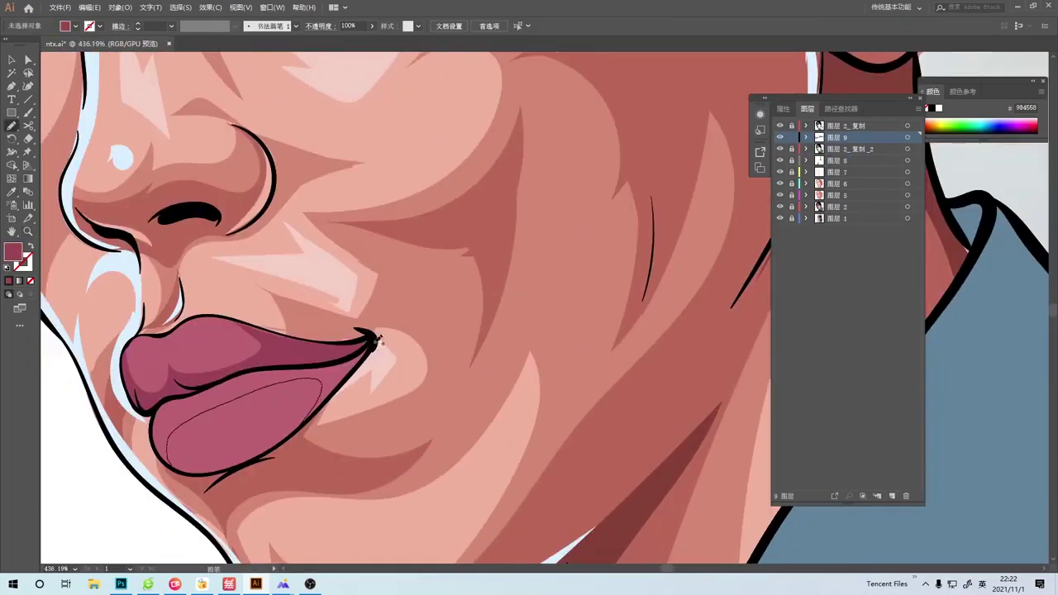
pyautogui.scroll(-3, 376, 339)
pyautogui.scroll(2, 143, 374)
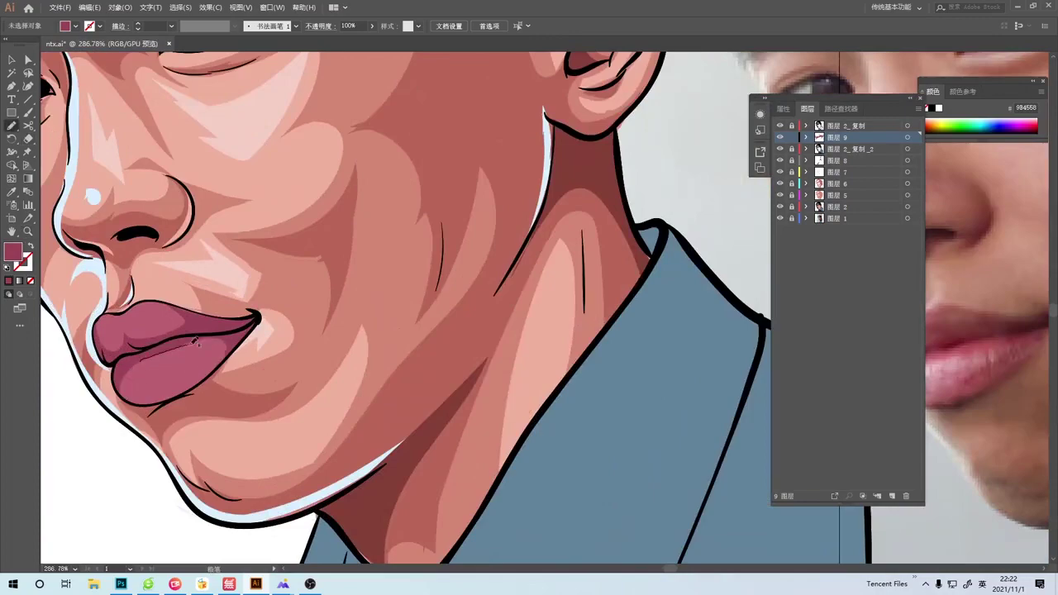
pyautogui.moveTo(196, 341); pyautogui.dragTo(137, 363)
pyautogui.scroll(-3, 248, 347)
pyautogui.scroll(4, 275, 273)
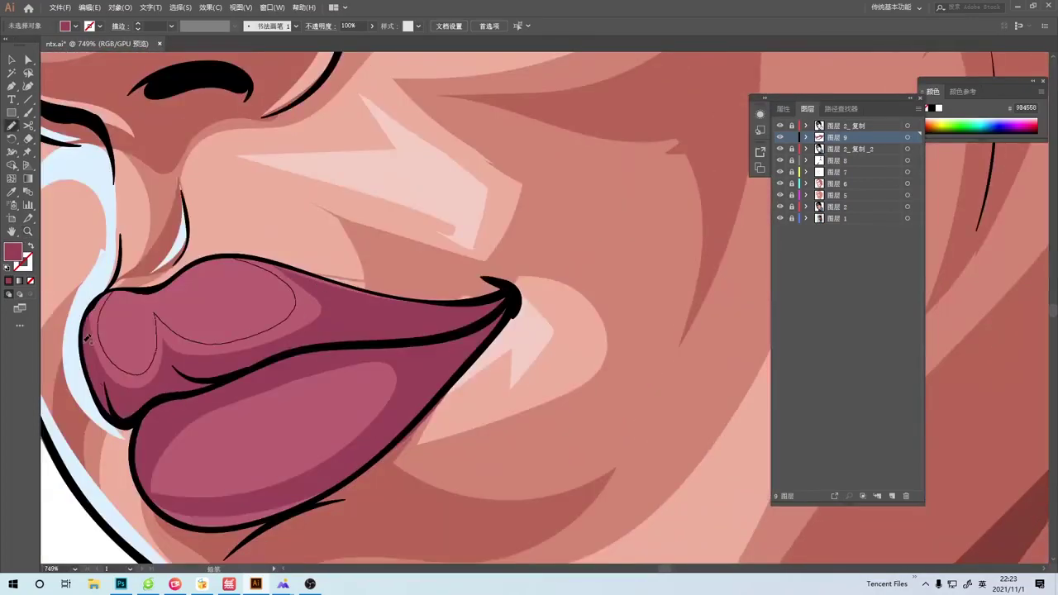
pyautogui.scroll(-3, 165, 331)
# Set the fill to dark maroon 471C27 and draw the upper-lip shadow shape.
pyautogui.doubleClick(13, 251)
pyautogui.click(494, 363)
pyautogui.scroll(4, 267, 284)
pyautogui.moveTo(238, 225); pyautogui.dragTo(267, 283)
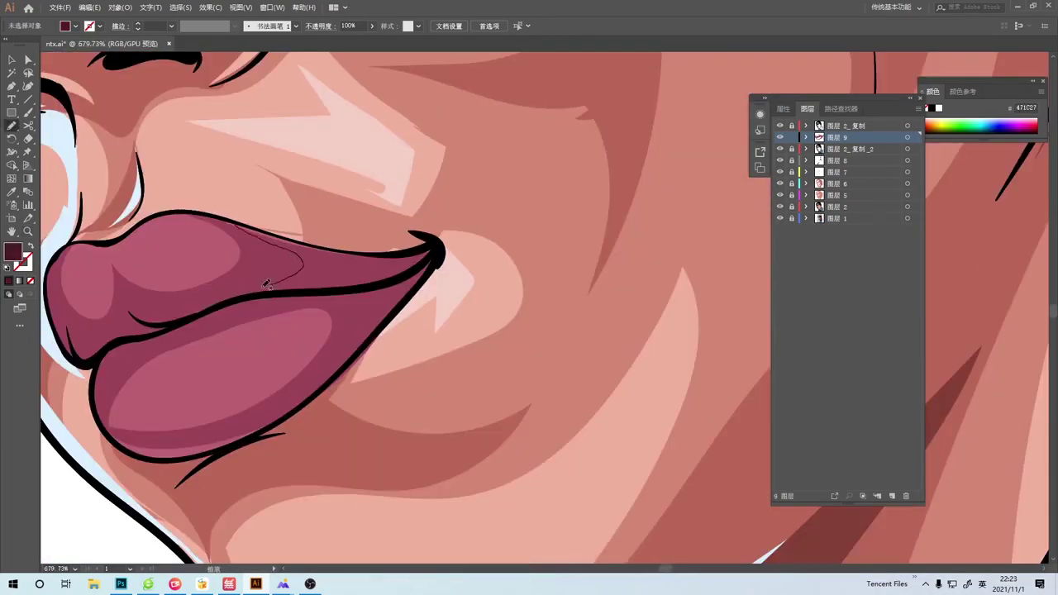
pyautogui.moveTo(208, 308); pyautogui.dragTo(373, 252)
pyautogui.scroll(1, 456, 333)
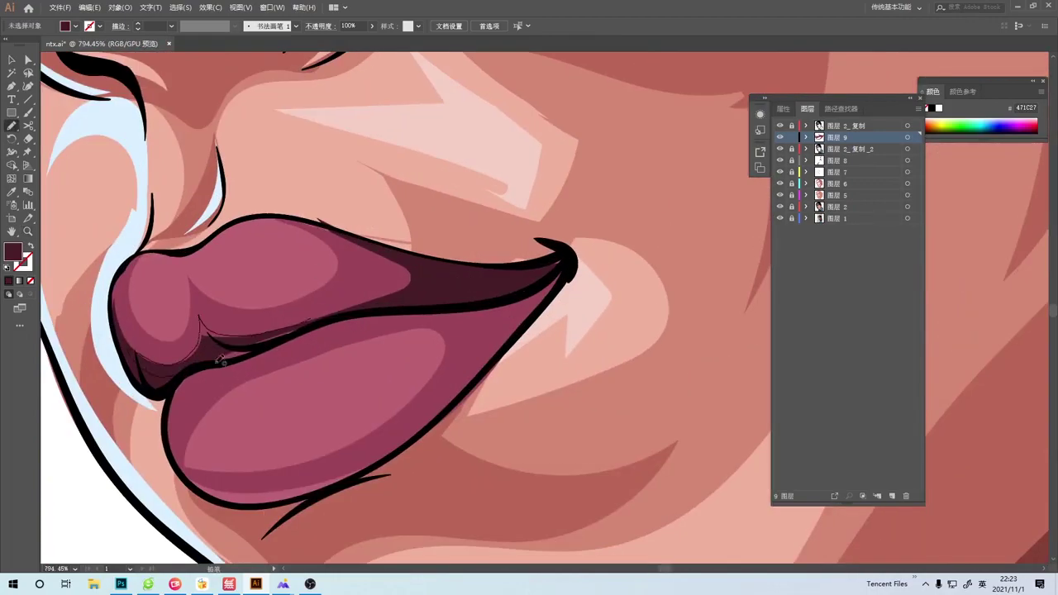
pyautogui.scroll(-3, 313, 322)
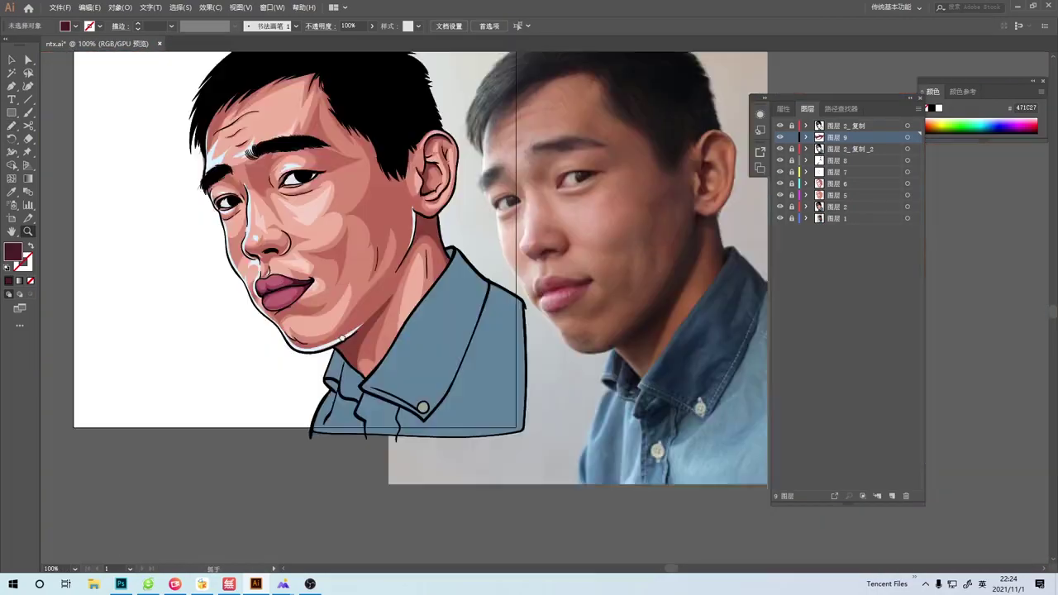
pyautogui.scroll(3, 353, 480)
# Zoom in on the lips and set the fill to pale pink FFCFD9 for glossy highlights.
pyautogui.moveTo(225, 308); pyautogui.dragTo(264, 382)
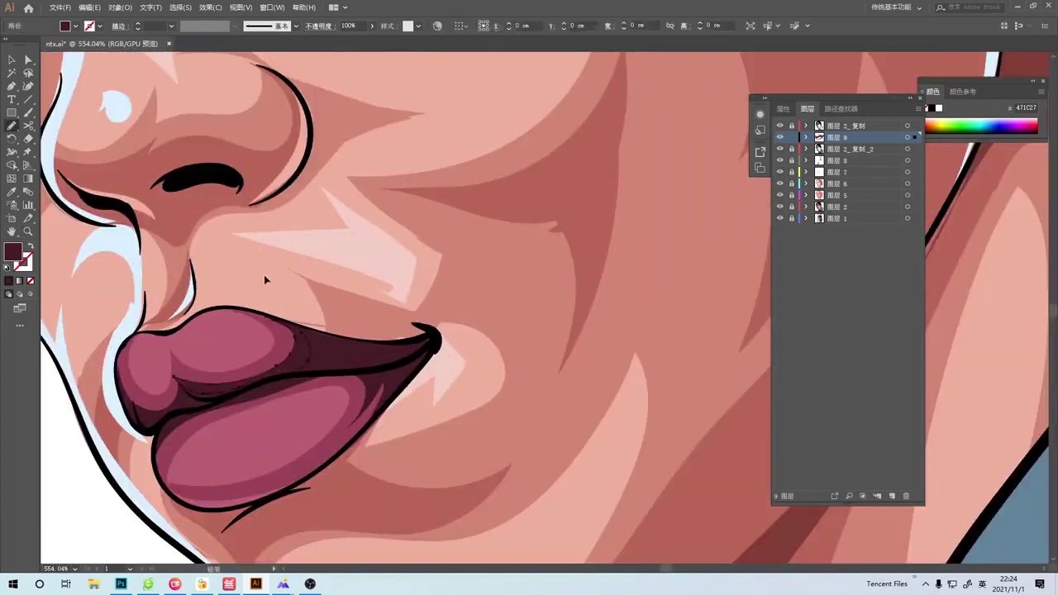
pyautogui.scroll(-5, 264, 279)
pyautogui.scroll(5, 193, 337)
pyautogui.scroll(-5, 193, 338)
pyautogui.scroll(5, 192, 337)
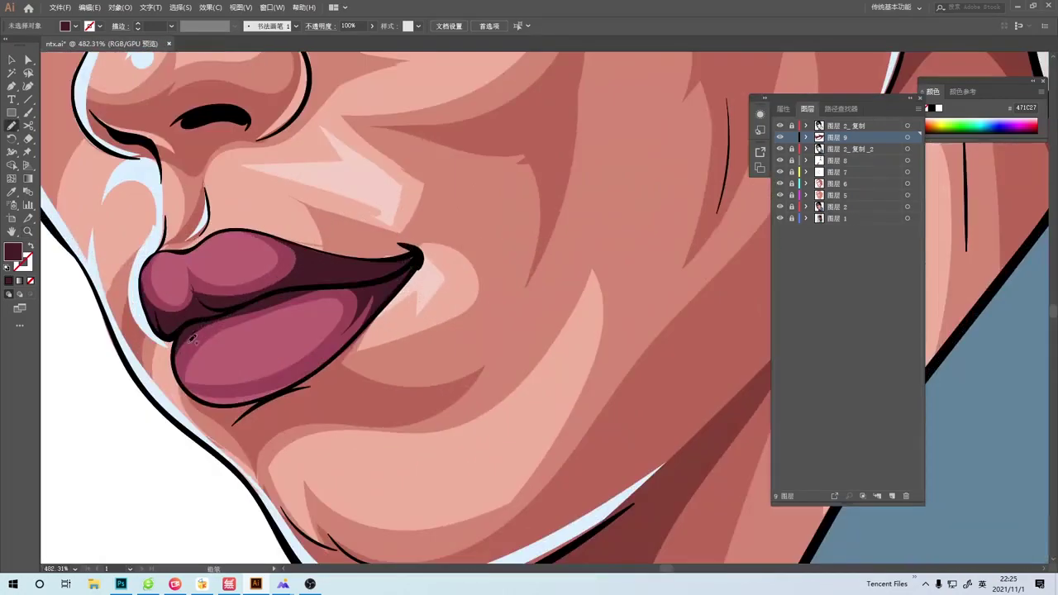
pyautogui.scroll(-3, 192, 337)
pyautogui.scroll(-2, 192, 337)
pyautogui.doubleClick(13, 253)
pyautogui.click(491, 331)
pyautogui.scroll(3, 235, 378)
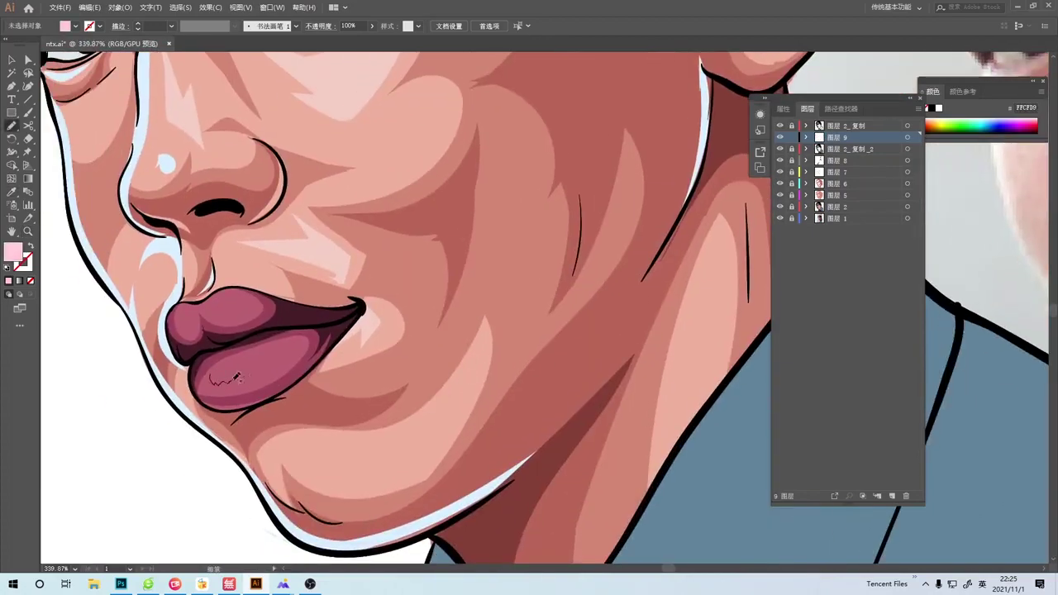
pyautogui.scroll(-2, 392, 334)
pyautogui.scroll(-3, 361, 397)
pyautogui.scroll(2, 361, 397)
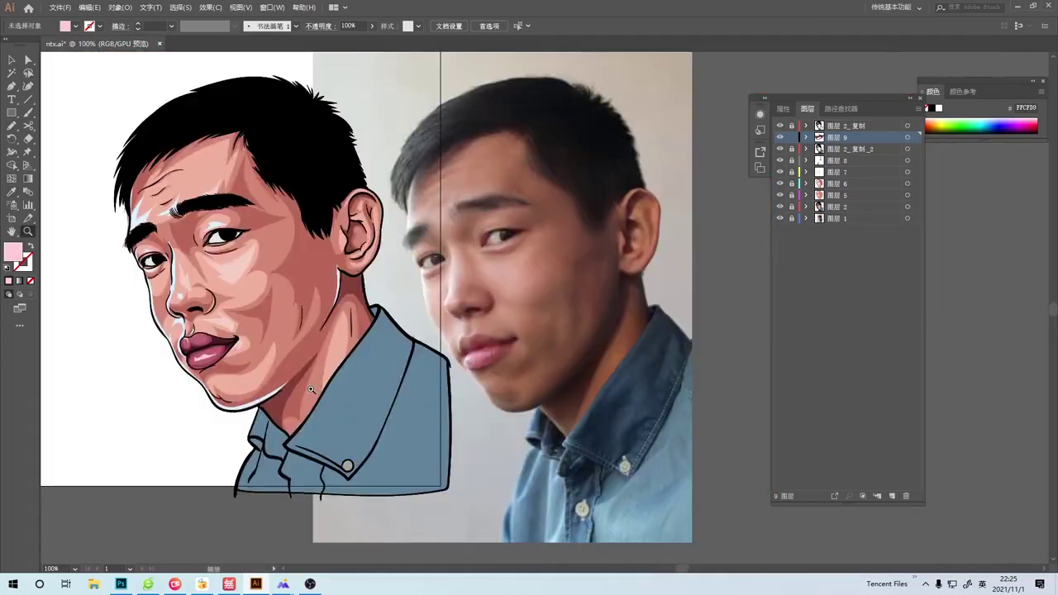
pyautogui.scroll(1, 320, 523)
pyautogui.scroll(8, 219, 393)
pyautogui.scroll(-4, 295, 373)
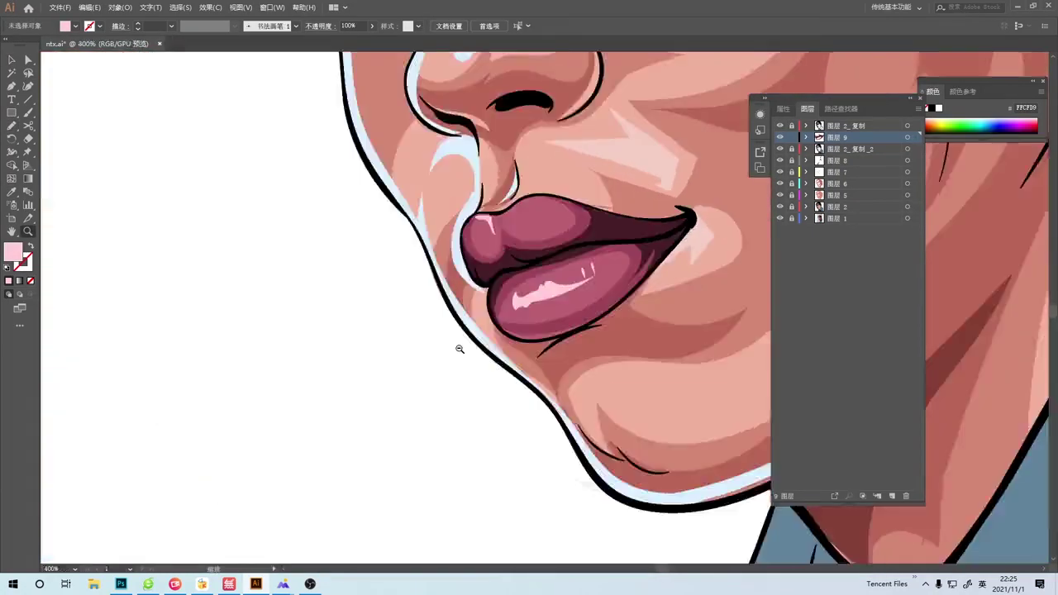
pyautogui.scroll(-3, 458, 350)
pyautogui.scroll(-1, 336, 305)
# Shade the eye whites with grey 9FAAAA using freehand strokes.
pyautogui.scroll(3, 277, 221)
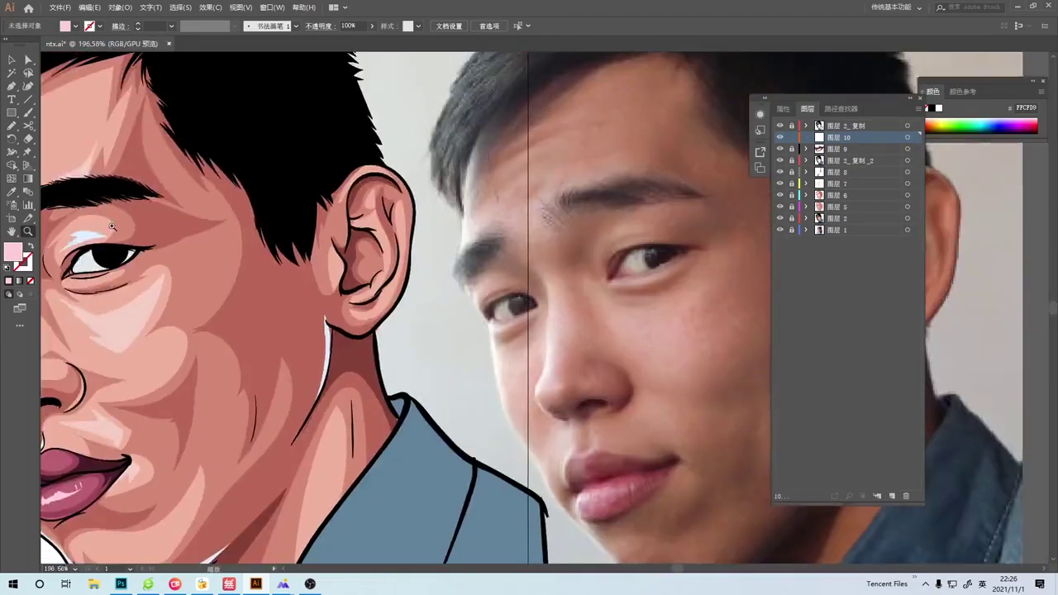
pyautogui.scroll(3, 297, 232)
pyautogui.doubleClick(13, 252)
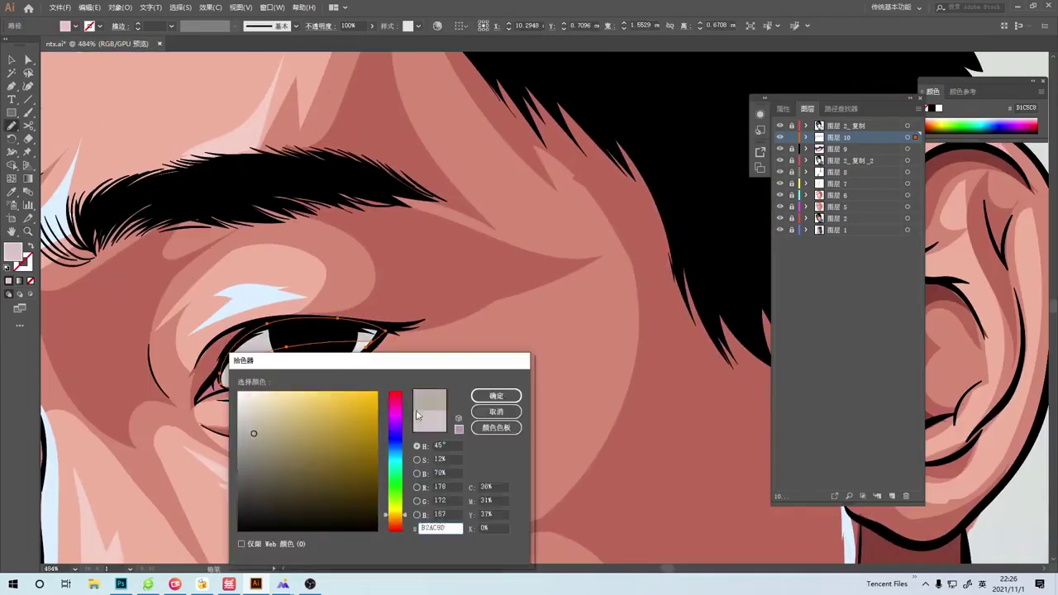
pyautogui.press('Return')
pyautogui.scroll(-3, 313, 296)
pyautogui.scroll(1, 225, 250)
pyautogui.doubleClick(13, 251)
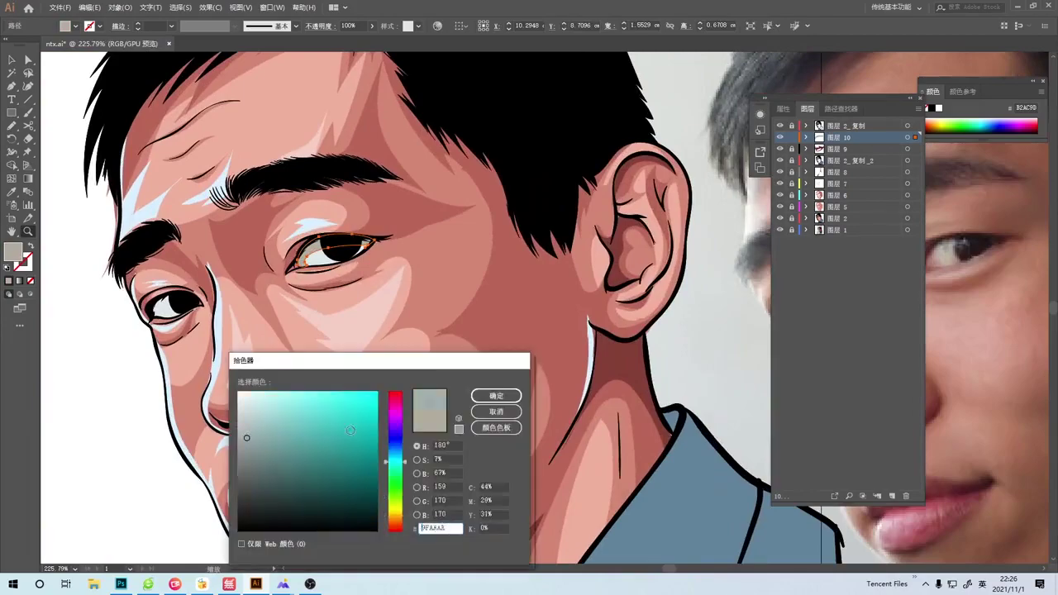
pyautogui.press('Return')
pyautogui.scroll(4, 152, 414)
pyautogui.press('b')
pyautogui.scroll(-3, 75, 454)
# Paint the inner eye corners in pinks CB898C, B8A0A6 and 894548.
pyautogui.doubleClick(13, 251)
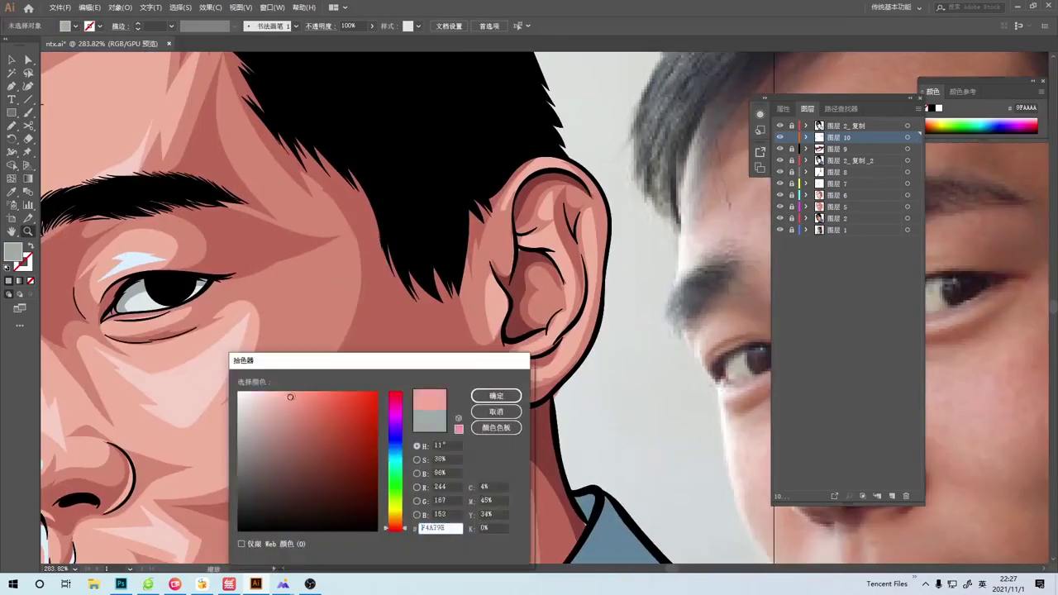
pyautogui.press('Return')
pyautogui.scroll(4, 252, 399)
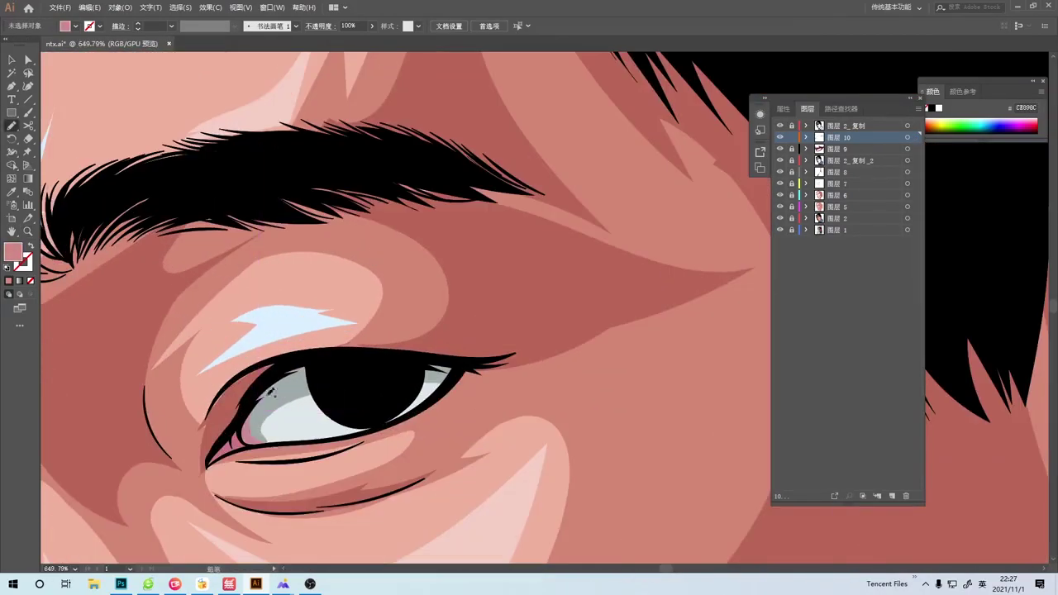
pyautogui.scroll(-3, 322, 460)
pyautogui.doubleClick(13, 252)
pyautogui.press('Return')
pyautogui.scroll(5, 383, 434)
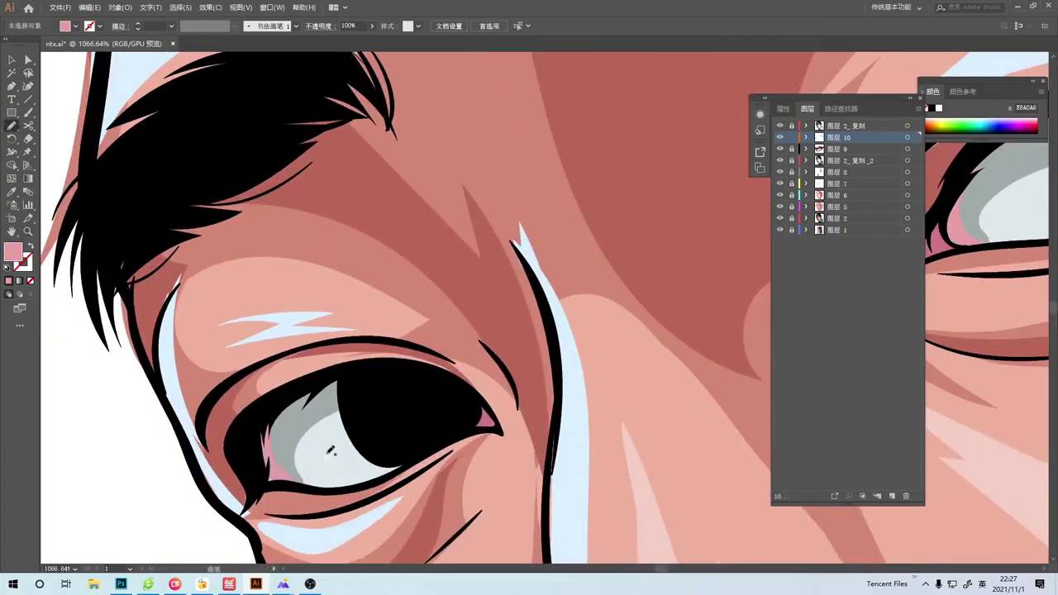
pyautogui.scroll(-3, 331, 450)
pyautogui.doubleClick(14, 251)
pyautogui.press('Return')
pyautogui.scroll(5, 348, 359)
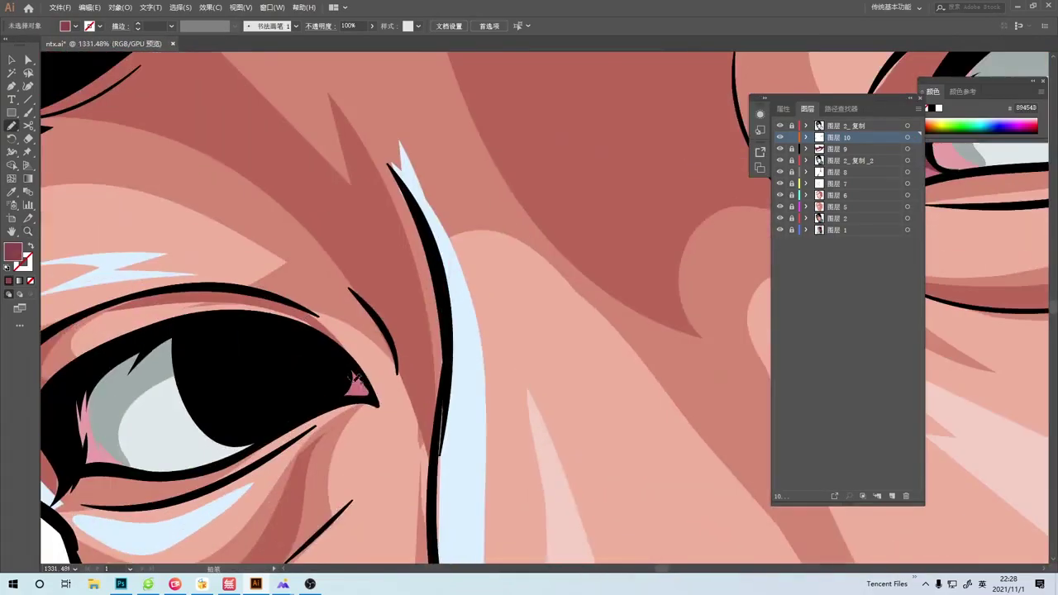
pyautogui.scroll(-3, 354, 379)
pyautogui.scroll(4, 335, 453)
pyautogui.scroll(-5, 434, 286)
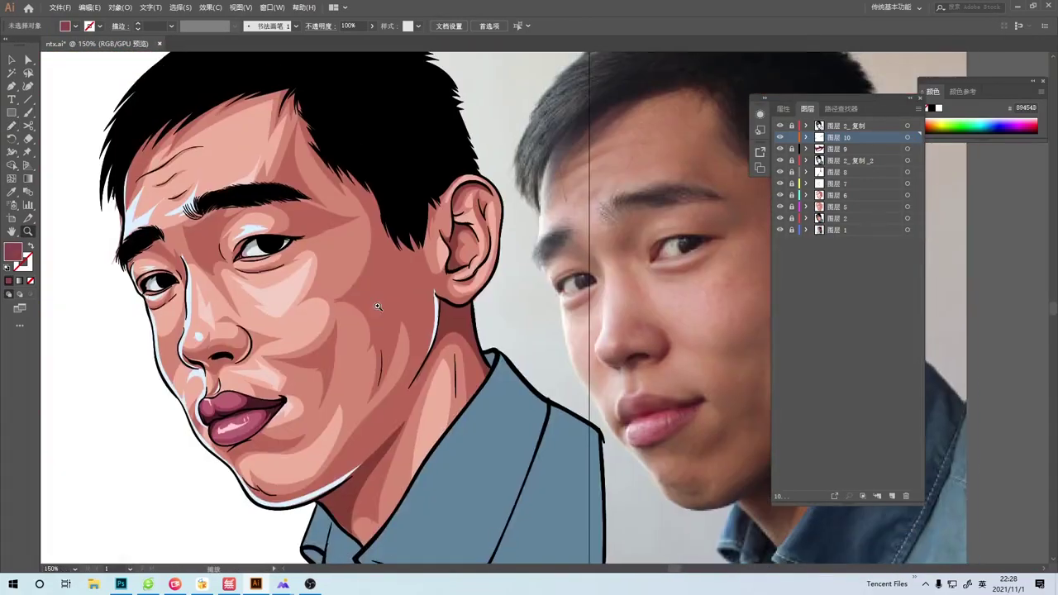
# On new layer 11, set the fill to dark brown 422728 for iris shading.
pyautogui.scroll(4, 270, 215)
pyautogui.doubleClick(13, 252)
pyautogui.press('Return')
pyautogui.scroll(3, 225, 354)
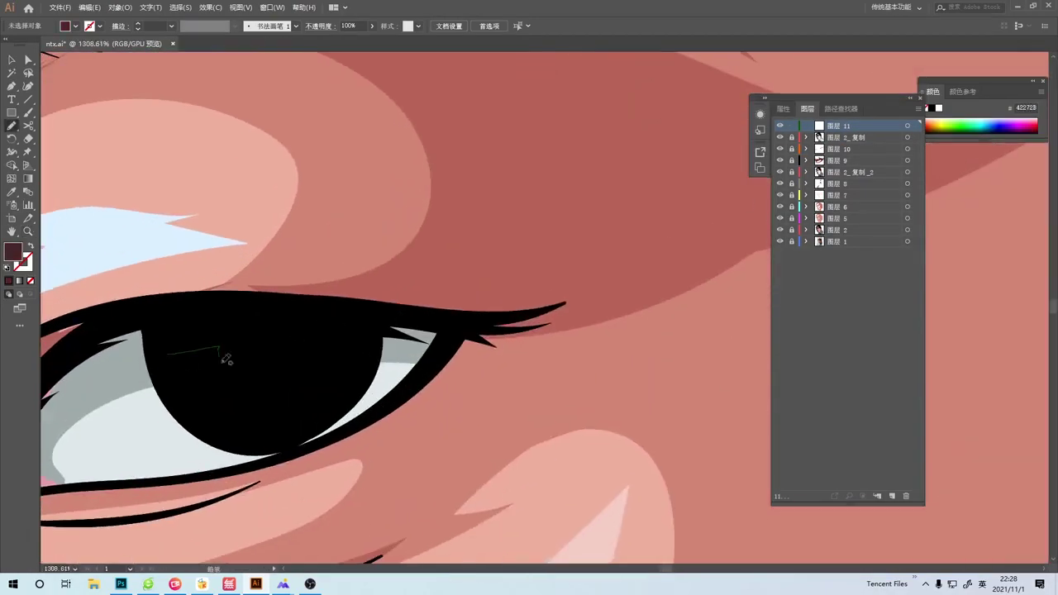
pyautogui.scroll(-5, 504, 368)
pyautogui.scroll(4, 220, 371)
pyautogui.scroll(-2, 548, 306)
pyautogui.scroll(-2, 548, 307)
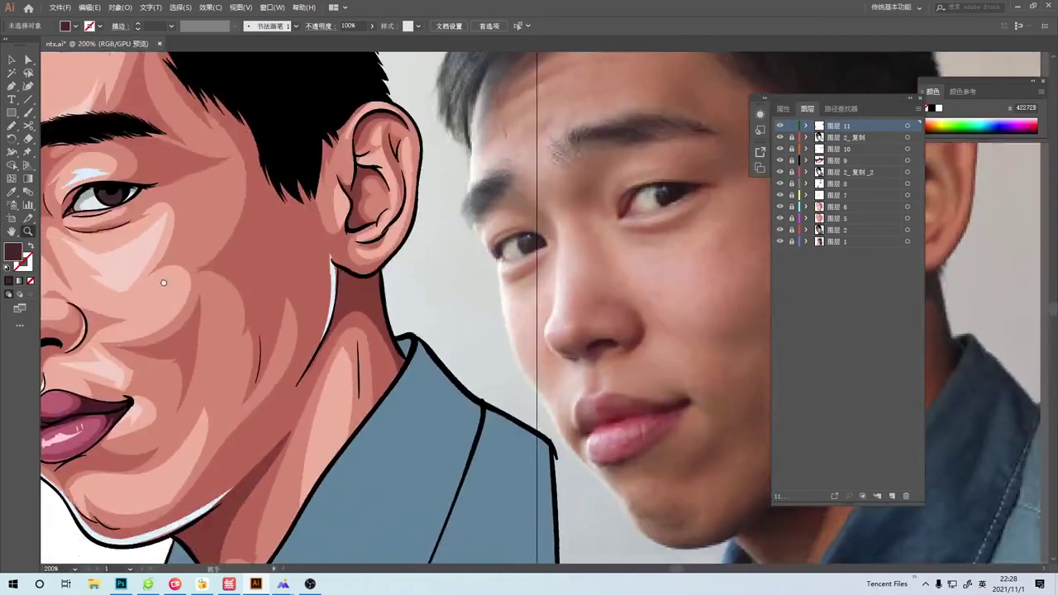
pyautogui.scroll(3, 427, 475)
pyautogui.scroll(-1, 428, 474)
pyautogui.scroll(-1, 372, 397)
pyautogui.scroll(-1, 331, 347)
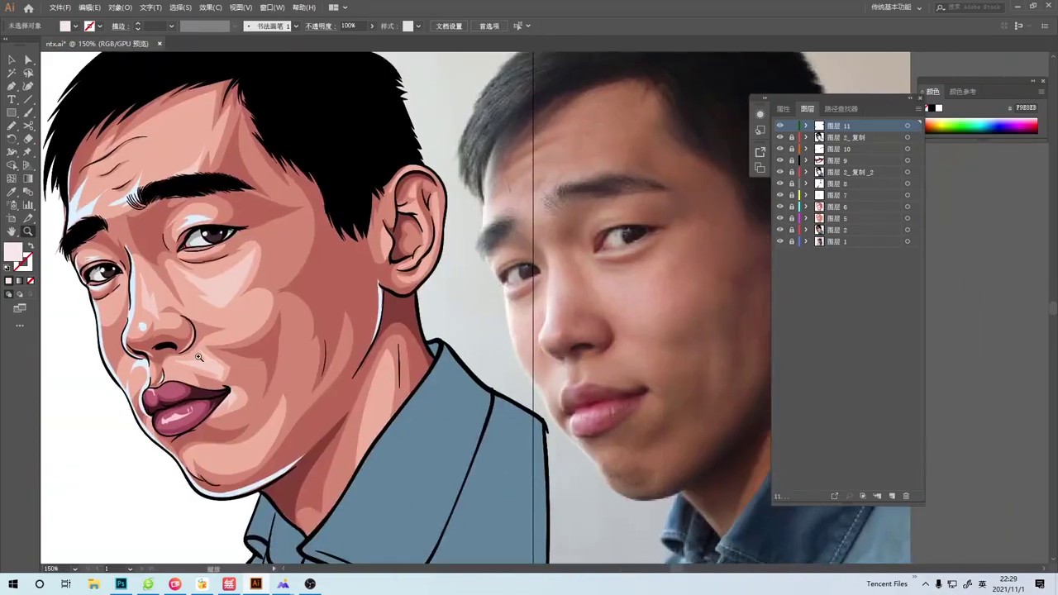
pyautogui.scroll(5, 199, 352)
pyautogui.scroll(3, 198, 351)
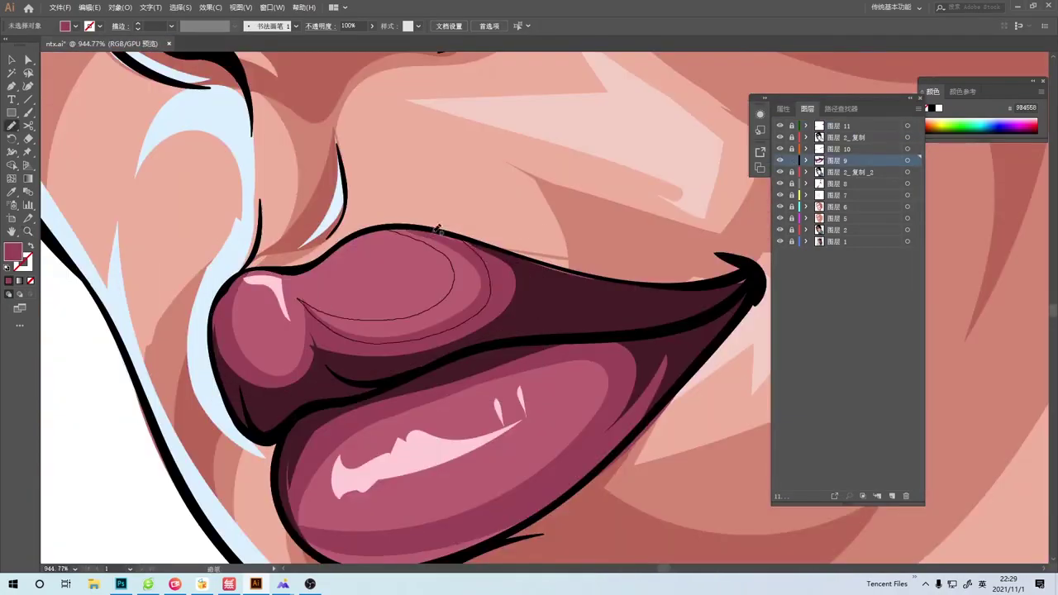
# Pencil the iris shadows, light pink catchlights and a lighter rose patch on the upper lip.
pyautogui.press('n')
pyautogui.scroll(-4, 306, 289)
pyautogui.scroll(6, 435, 282)
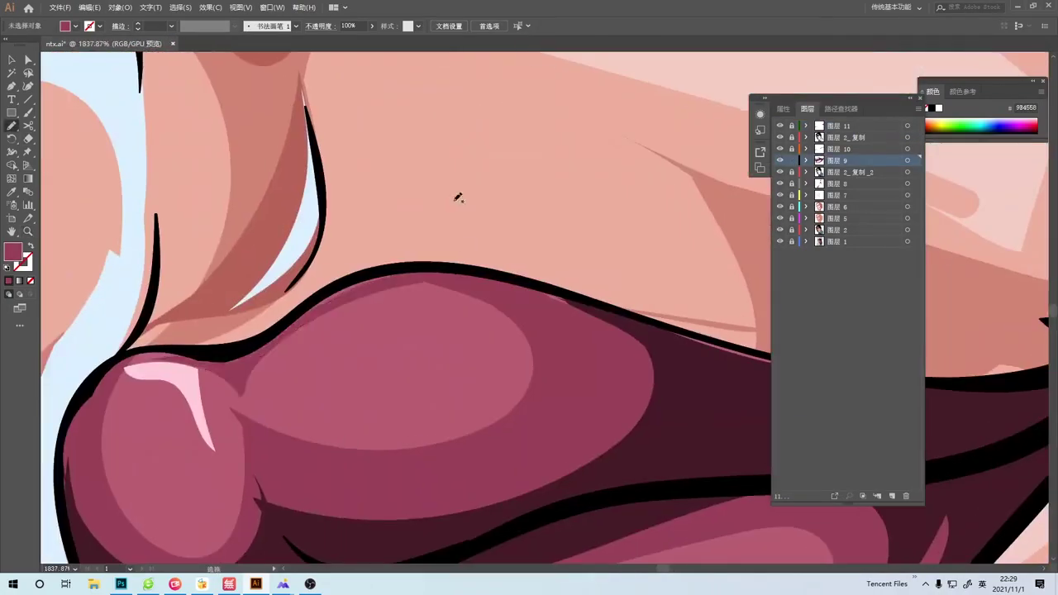
pyautogui.scroll(-5, 459, 197)
pyautogui.scroll(3, 372, 273)
pyautogui.scroll(-4, 347, 306)
pyautogui.scroll(-2, 339, 325)
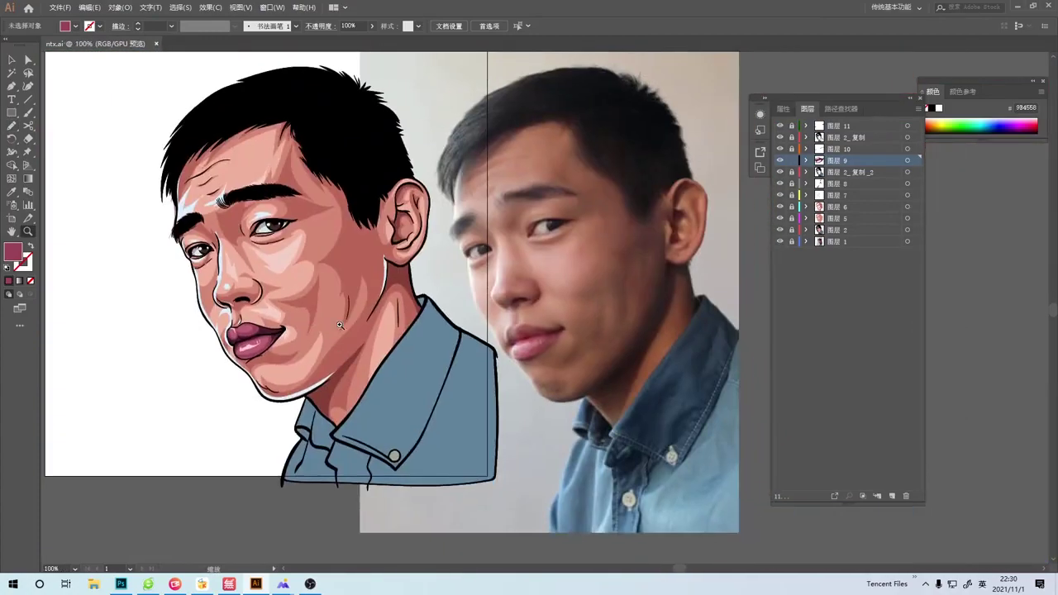
pyautogui.scroll(1, 339, 325)
# Recolor the lip artwork, setting the colour to H/S/B 0/68/72.94.
pyautogui.click(202, 326)
pyautogui.click(89, 6)
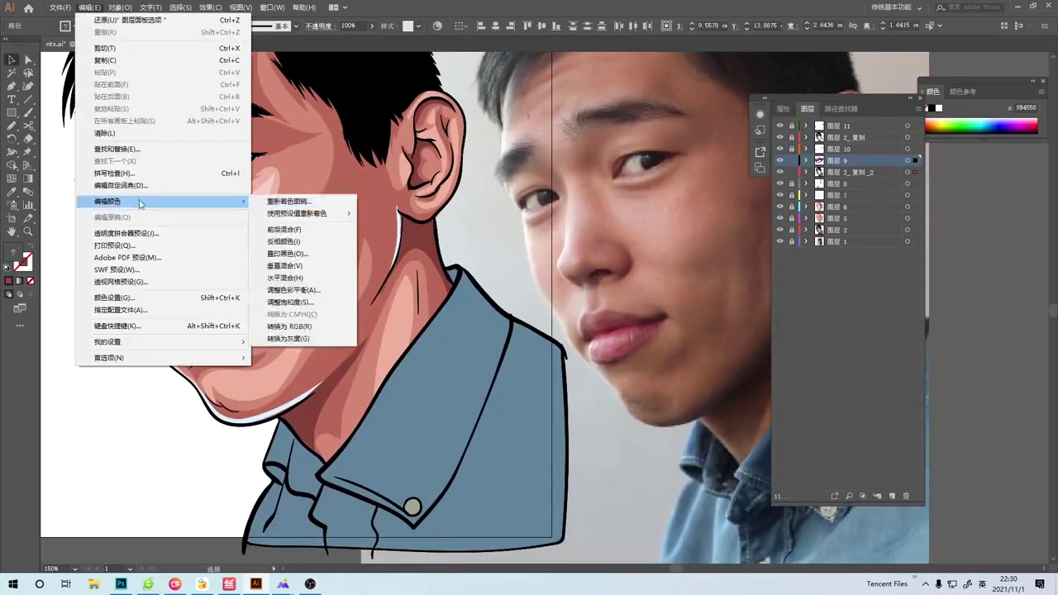
pyautogui.click(331, 203)
pyautogui.moveTo(445, 180)
pyautogui.mouseDown()
pyautogui.moveTo(447, 227)
pyautogui.moveTo(448, 195)
pyautogui.mouseUp()
pyautogui.click(401, 307)
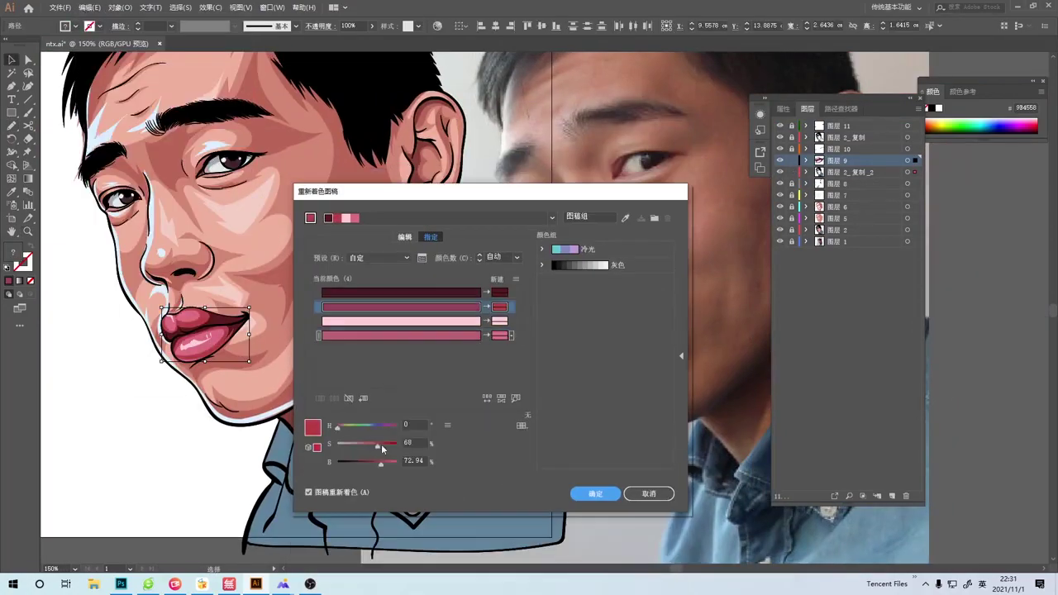